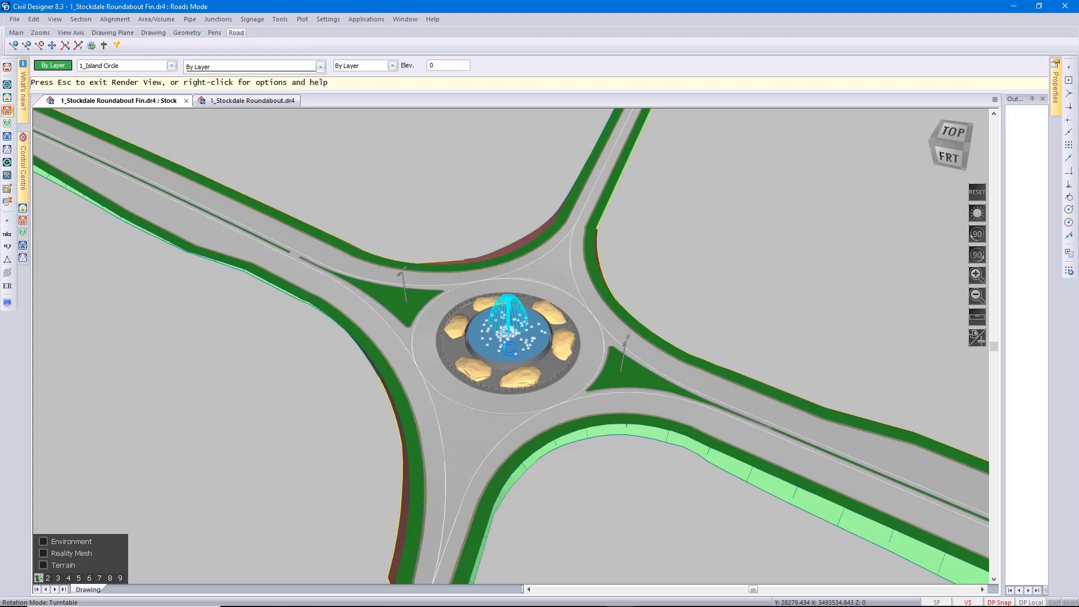
View the roundabout model from all around with Circle Around, and quit Render View.
right_click(512, 339)
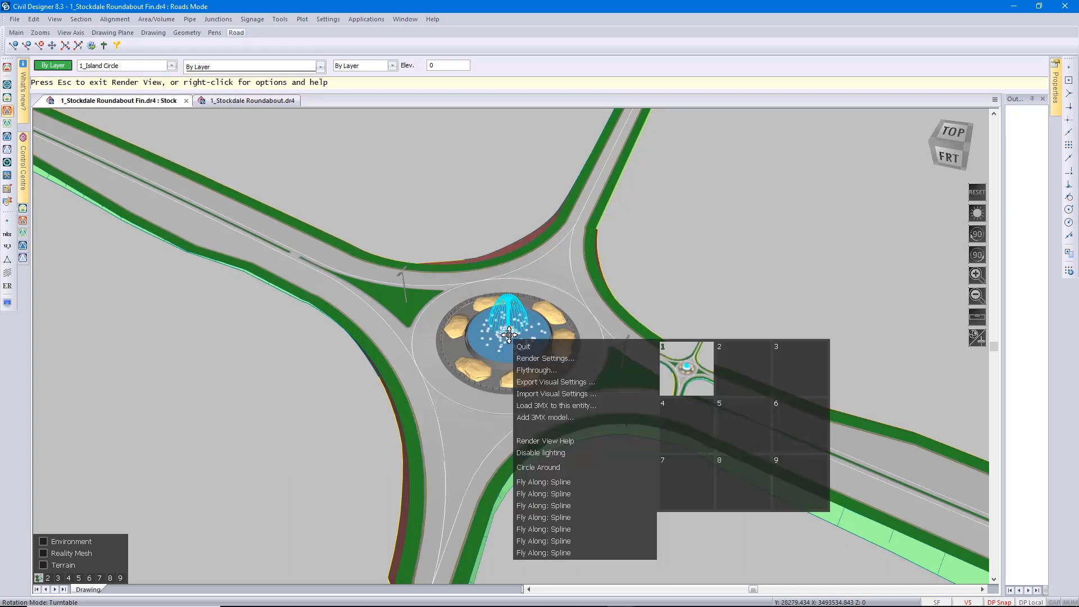
mouse_move(554, 470)
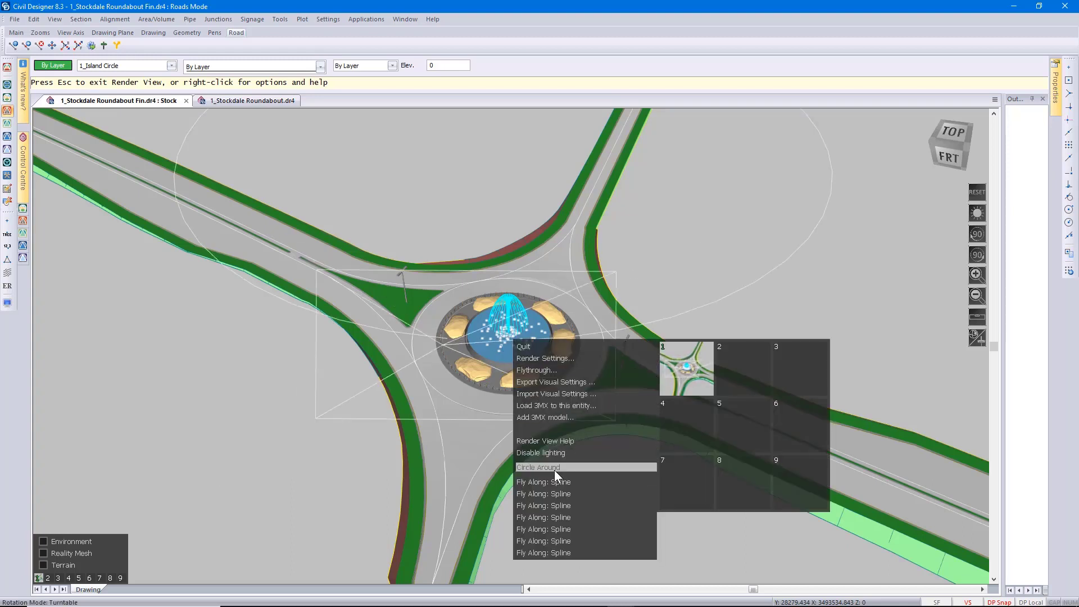
click(554, 469)
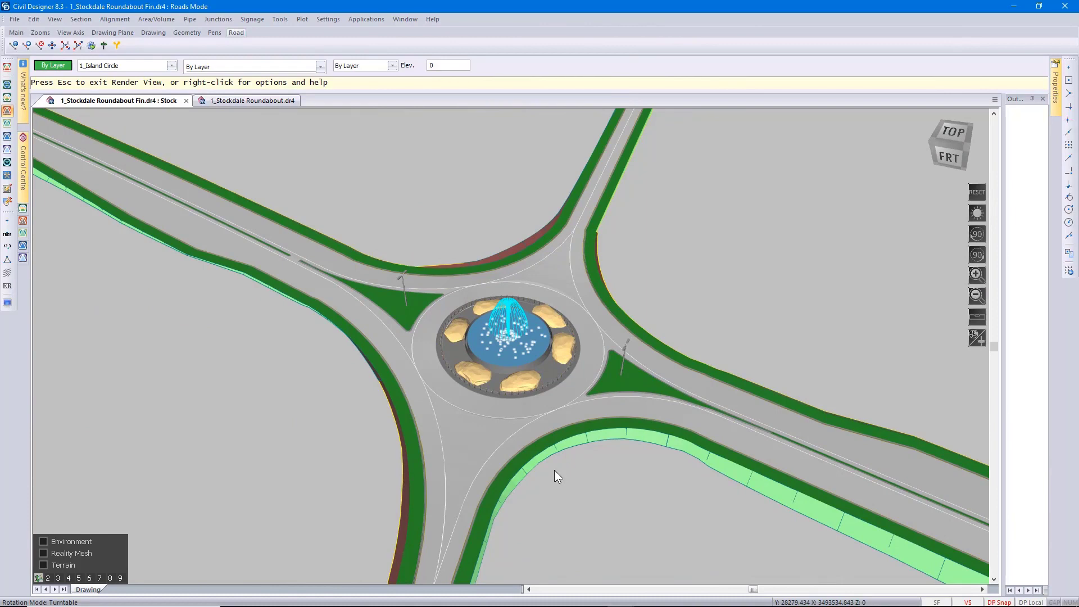
key(Escape)
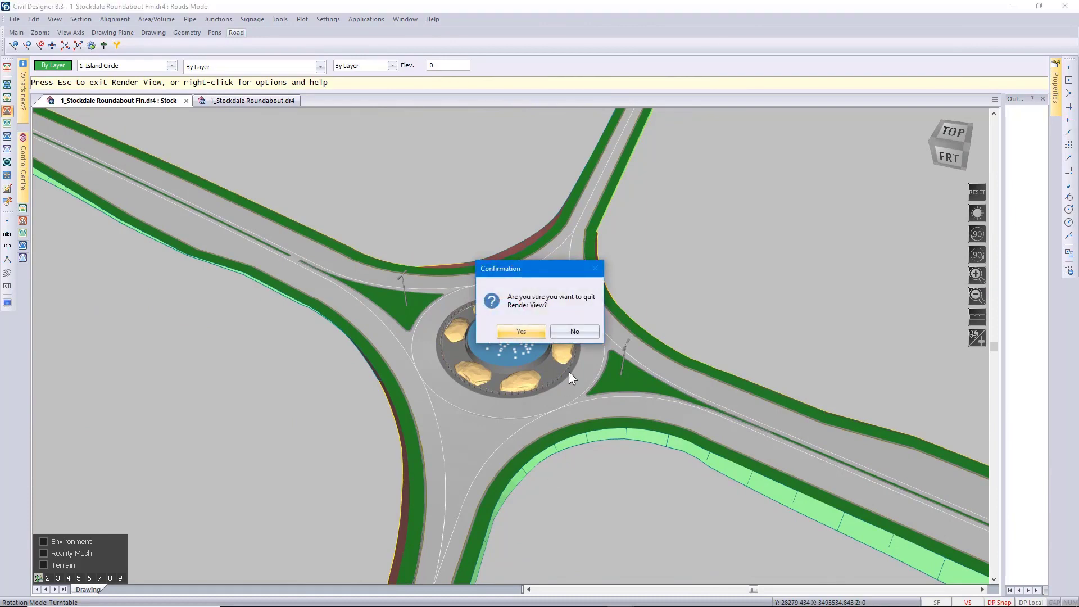
click(534, 333)
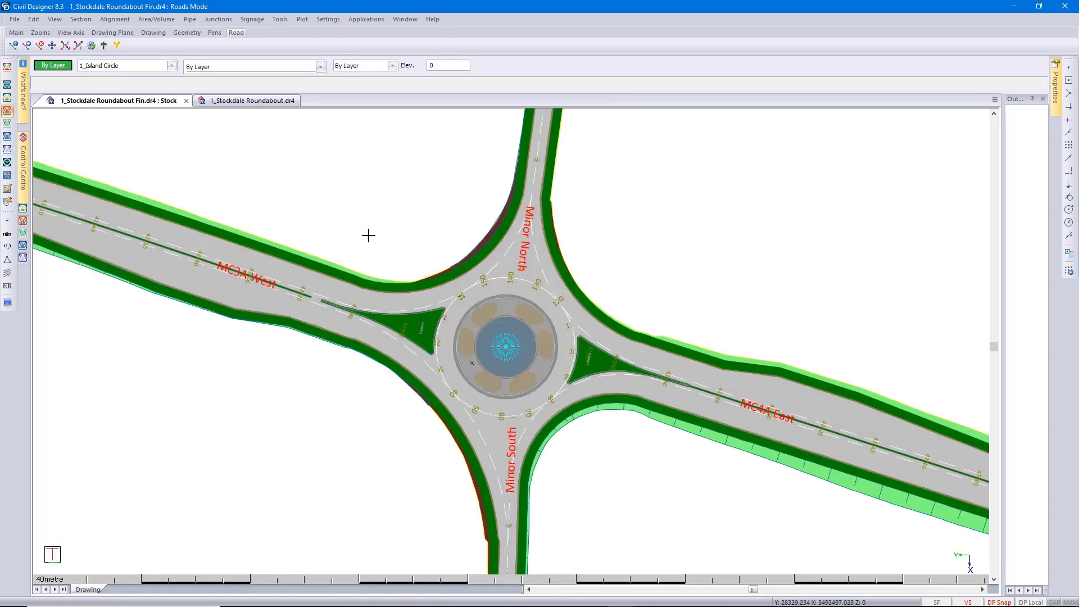
In the 1_Stockdale Roundabout.dr4 drawing, hide every layer in the Geometry filter except the current 1_Track Generation layer.
click(235, 100)
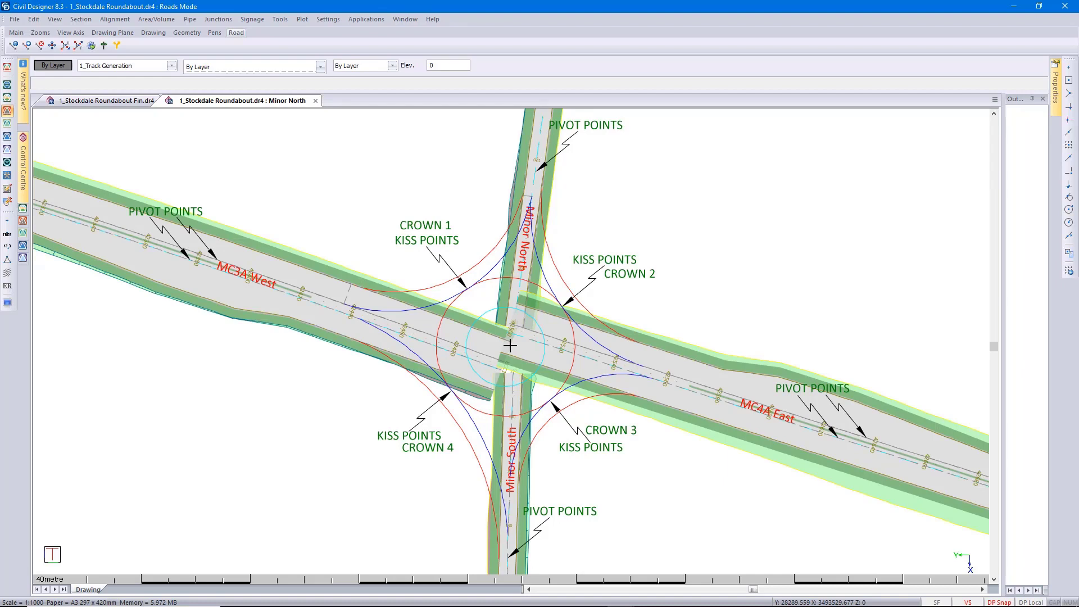
click(131, 65)
click(251, 171)
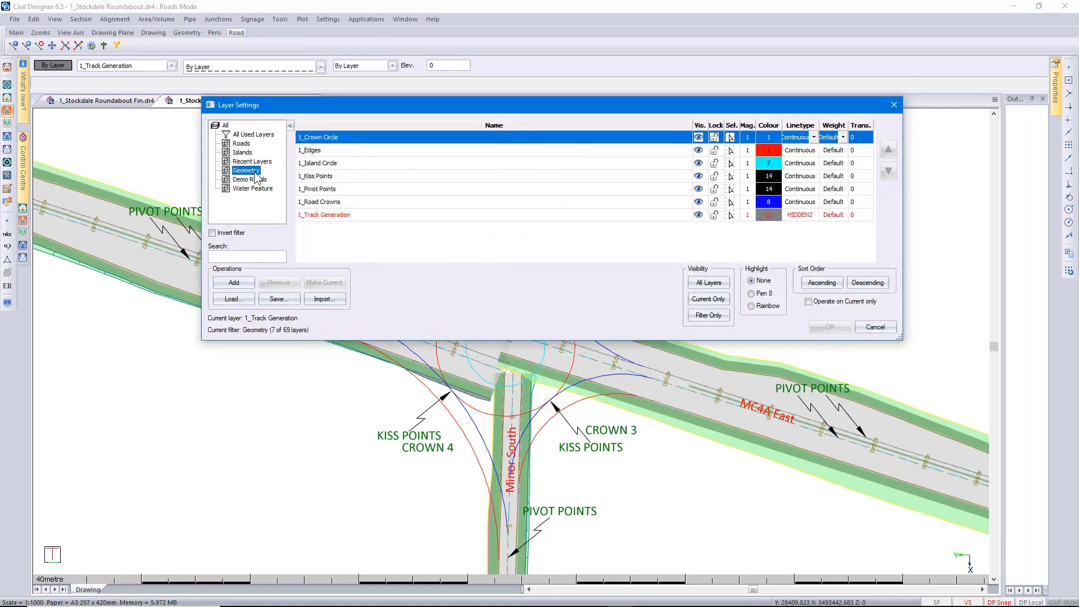
click(699, 131)
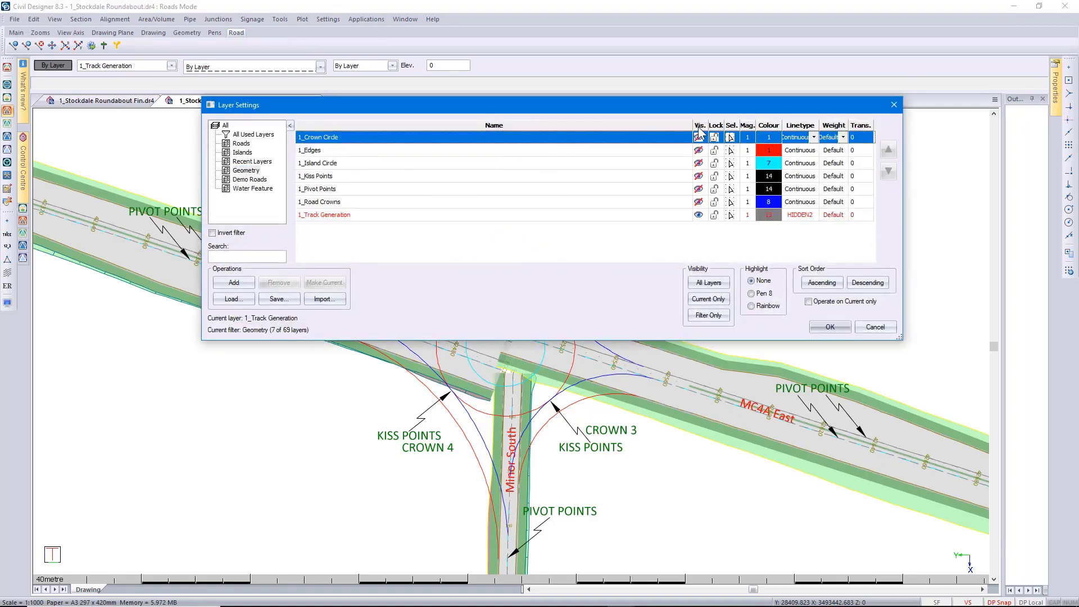
click(830, 327)
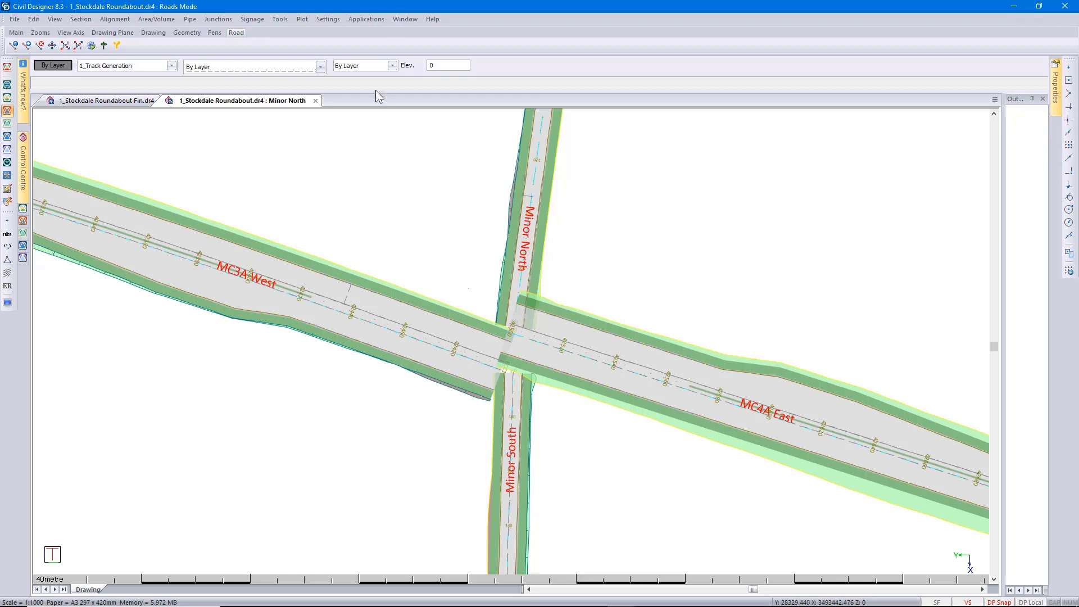
Open the Dual2Single road template from the Road Template Paths in the Template Editor.
click(283, 21)
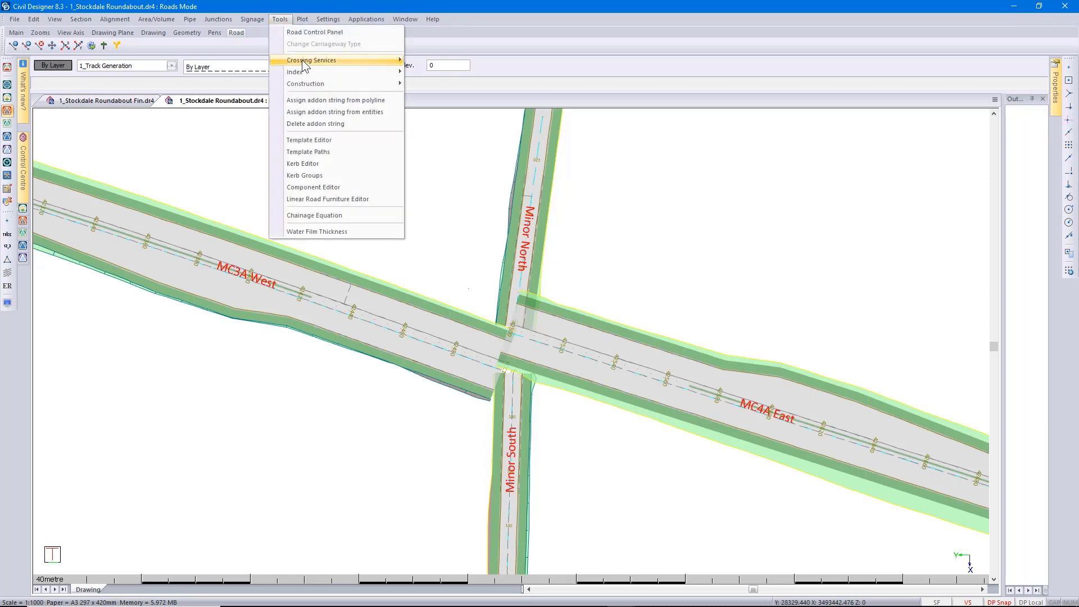
click(332, 151)
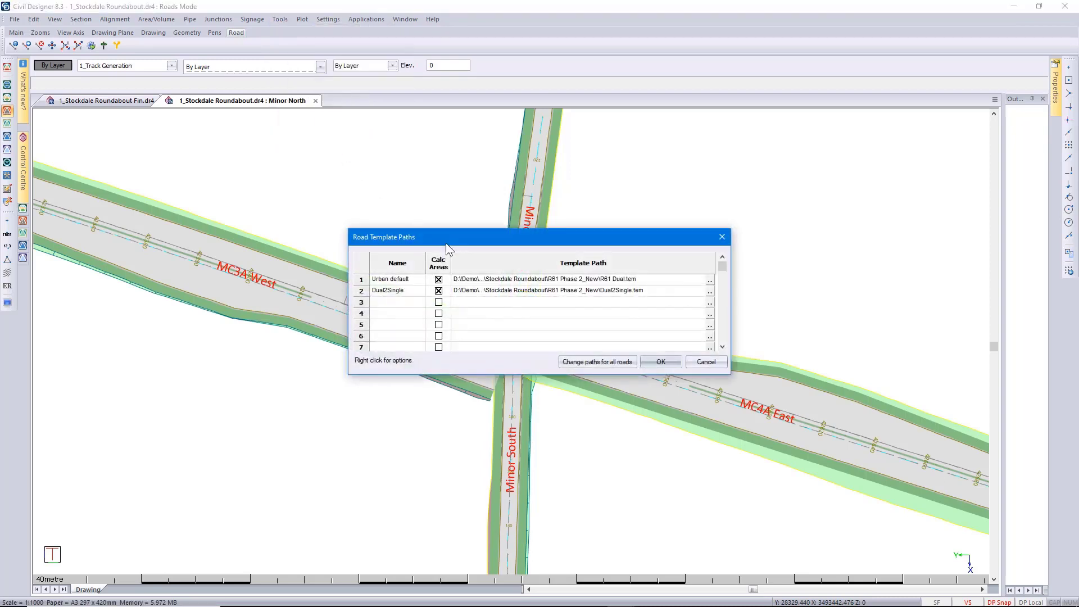
click(603, 293)
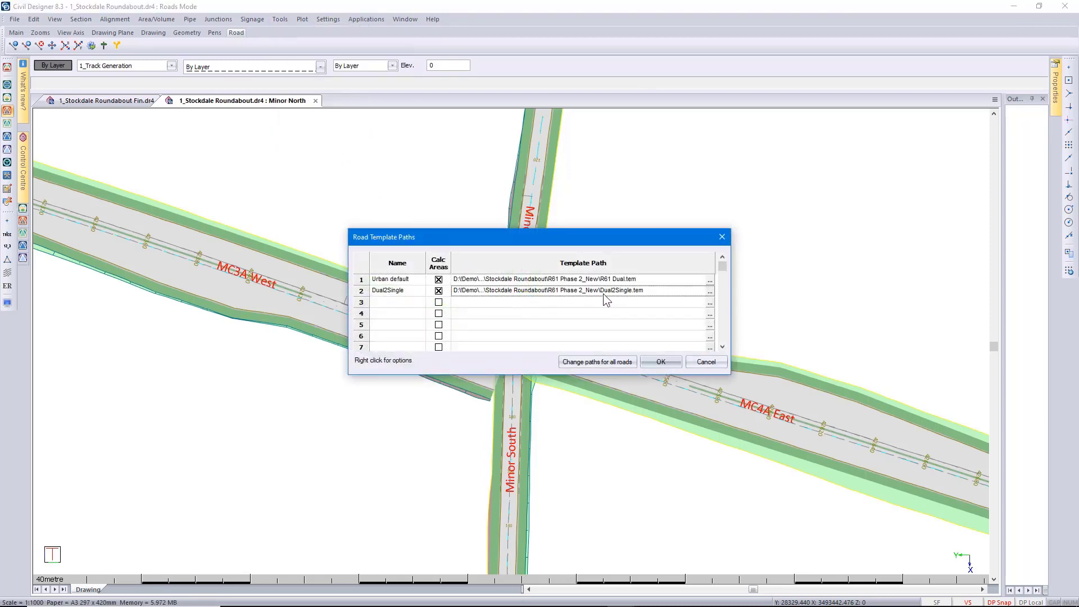
right_click(605, 299)
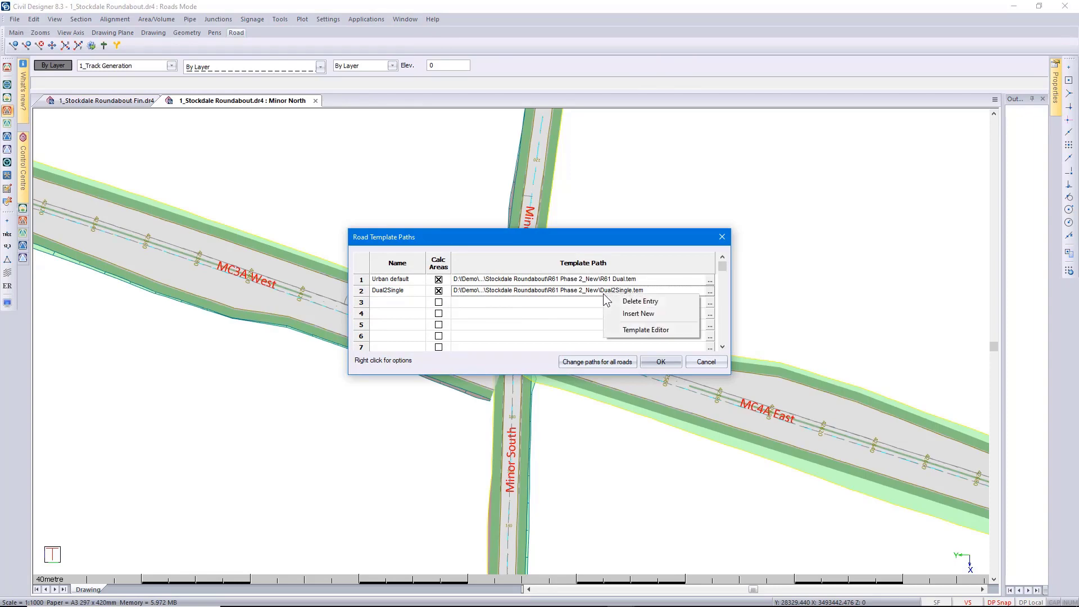
click(624, 326)
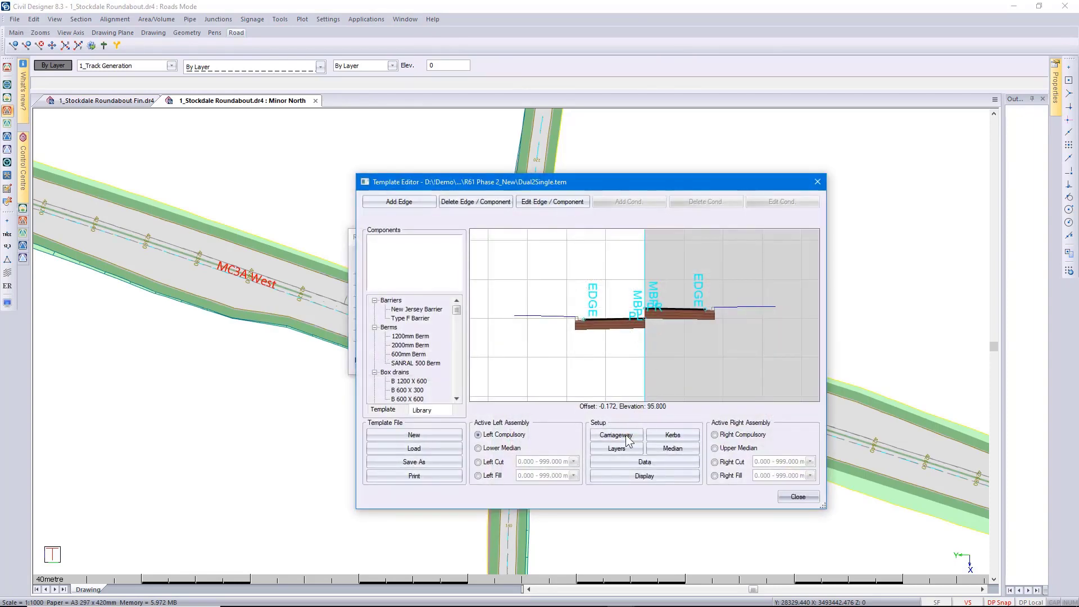
Inspect the Dual2Single template's left median offset and level in the Carriageway Setup, and close the template without saving changes.
click(625, 436)
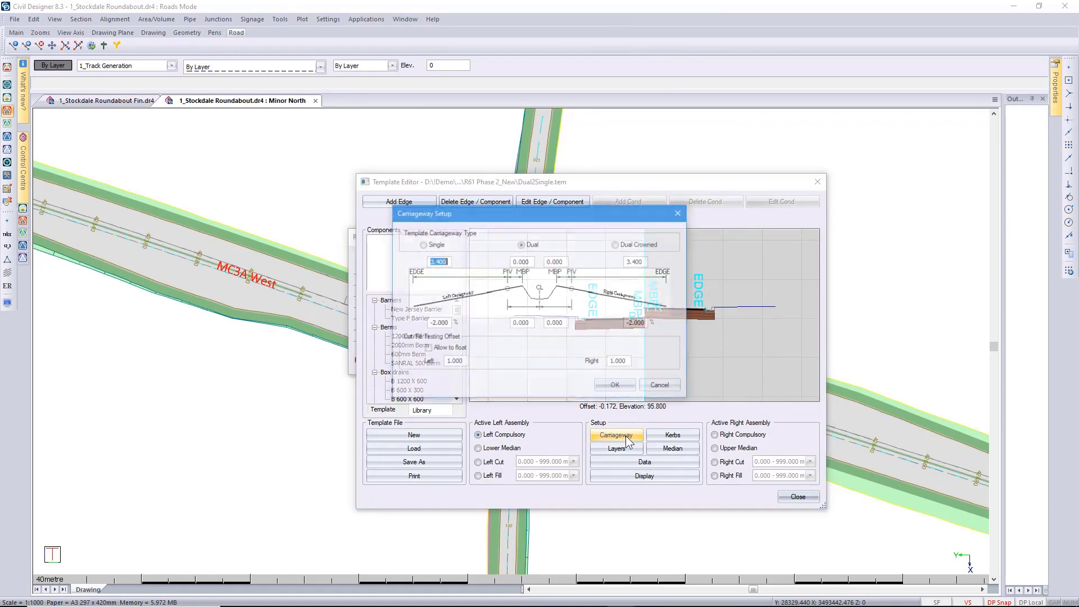
drag(531, 323, 511, 323)
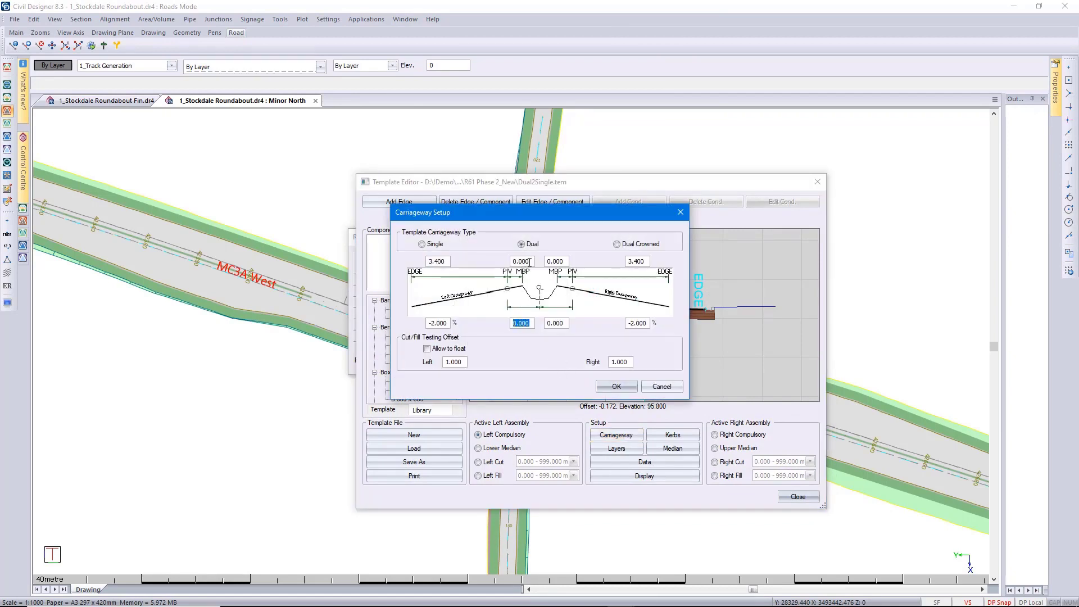
drag(530, 262, 512, 262)
click(609, 387)
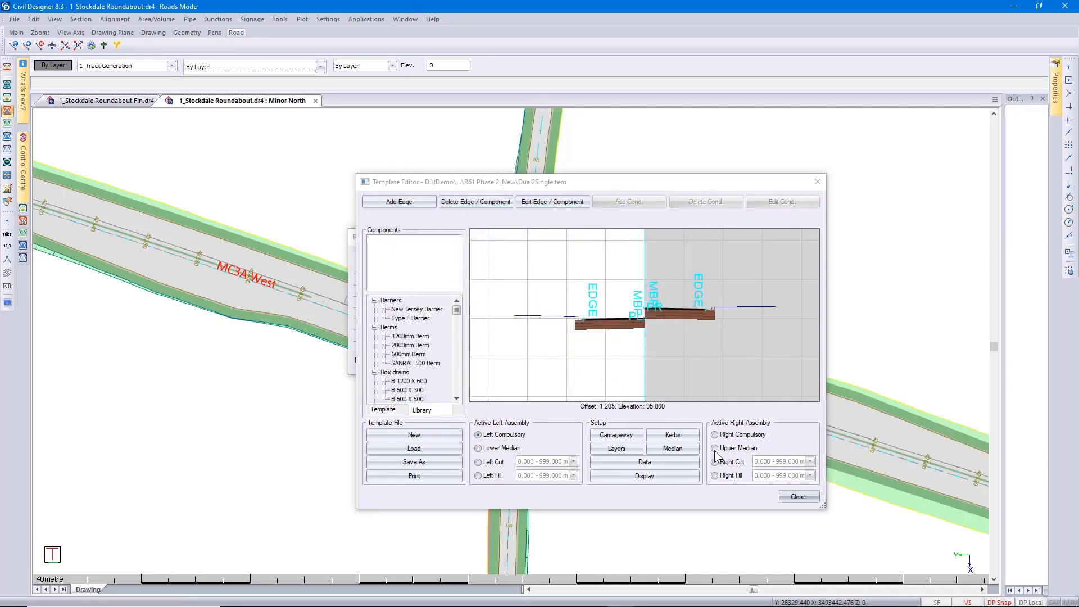
click(793, 499)
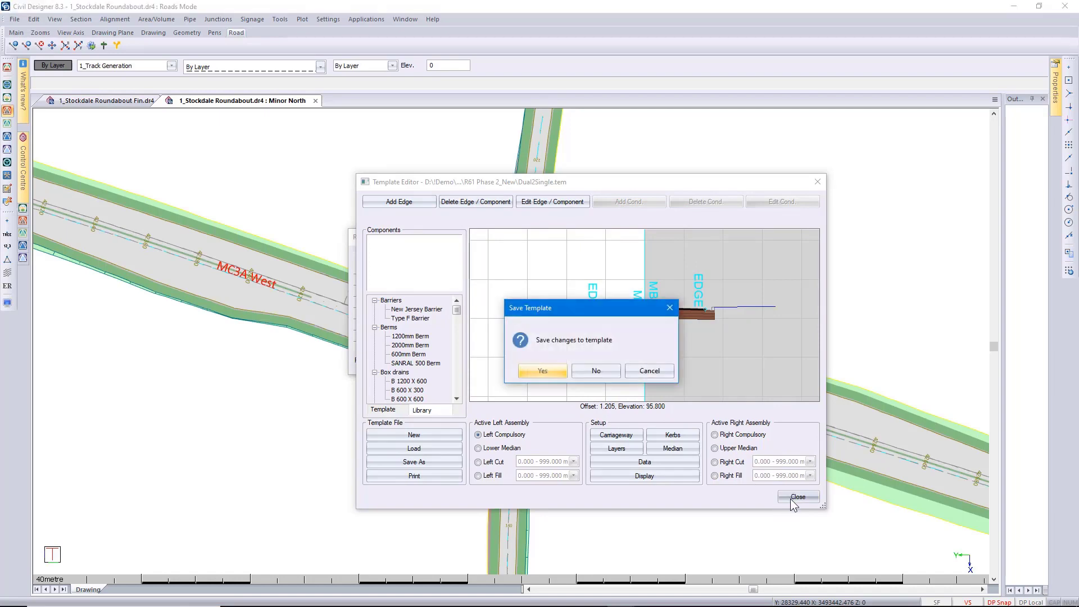
click(584, 374)
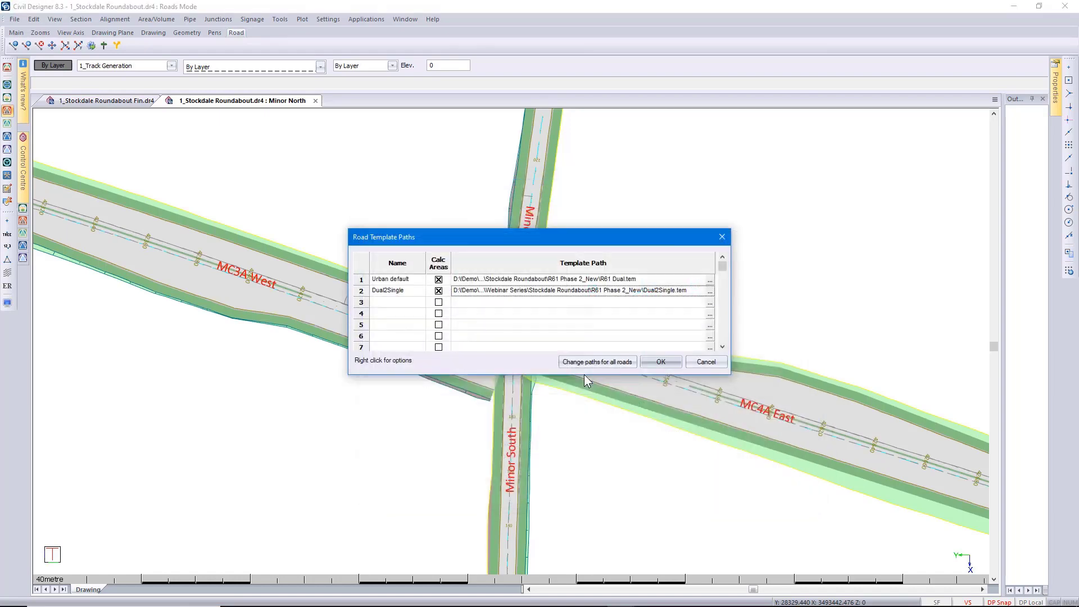
click(659, 363)
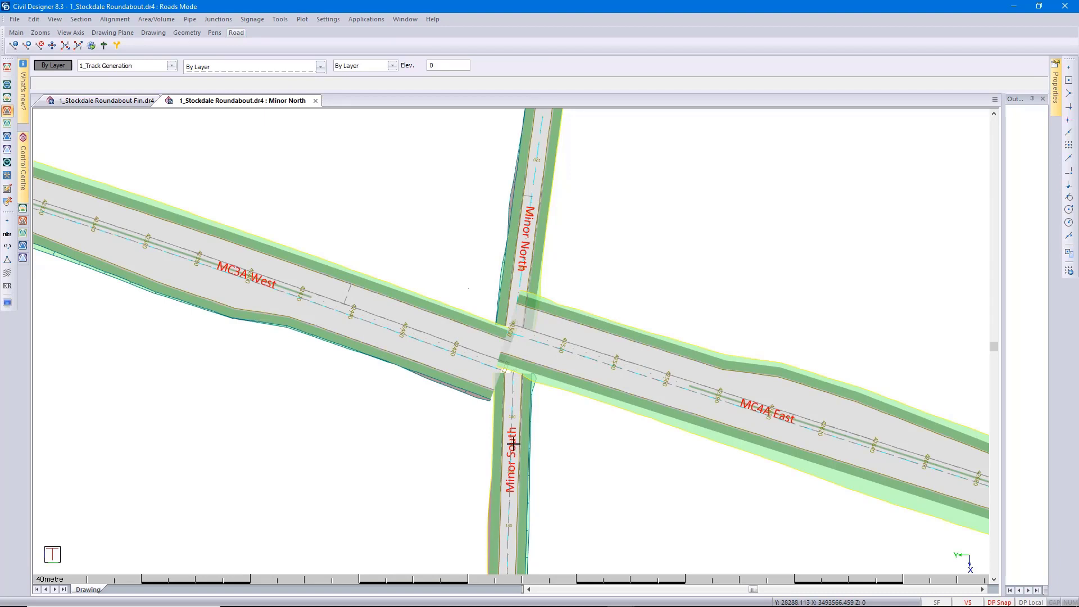
Make the 1_Pivot Points layer visible in the drawing.
click(140, 67)
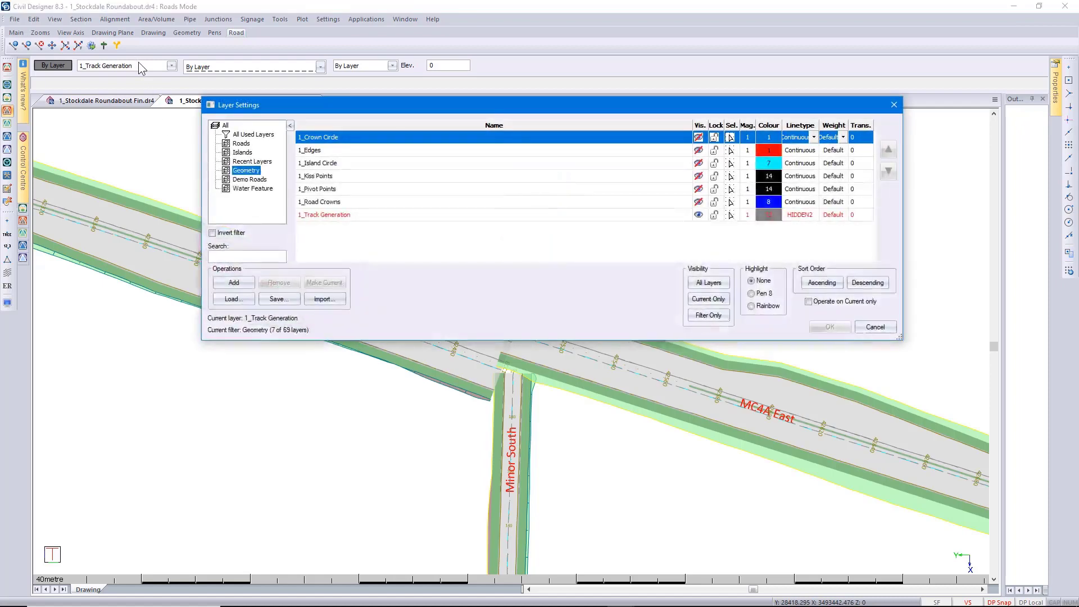
click(702, 190)
click(822, 327)
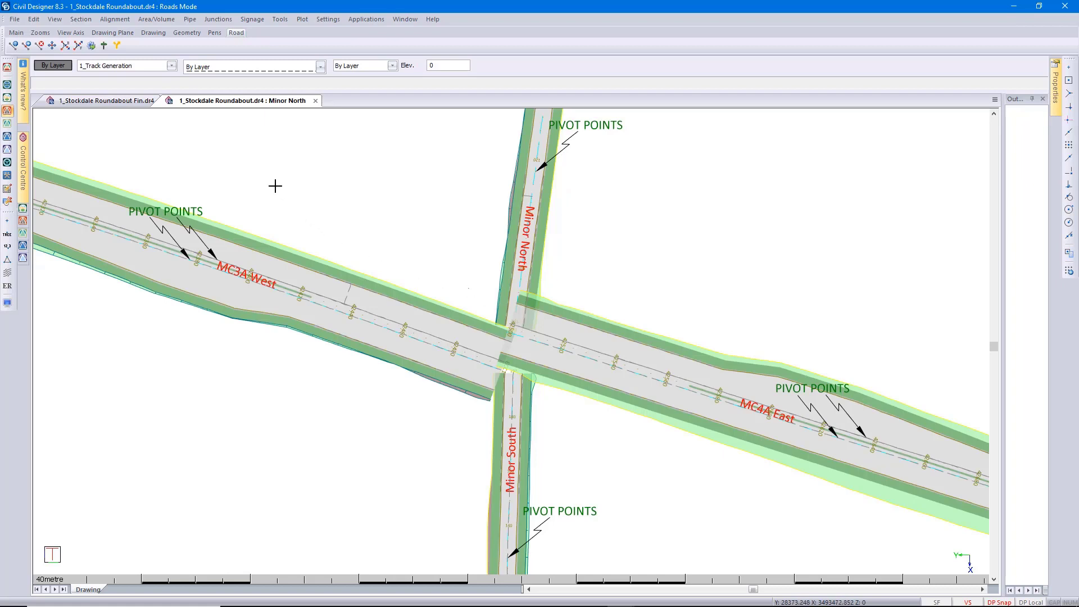
Hide all the layers in the Demo Roads filter, CIVD_ROAD1 to CIVD_ROAD6.
click(143, 67)
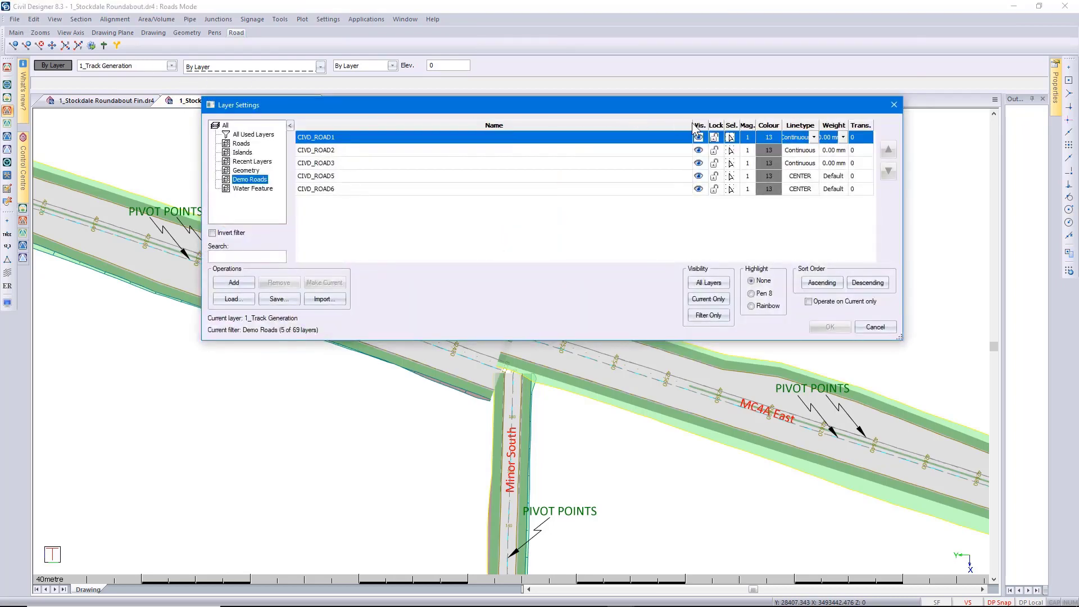
click(696, 126)
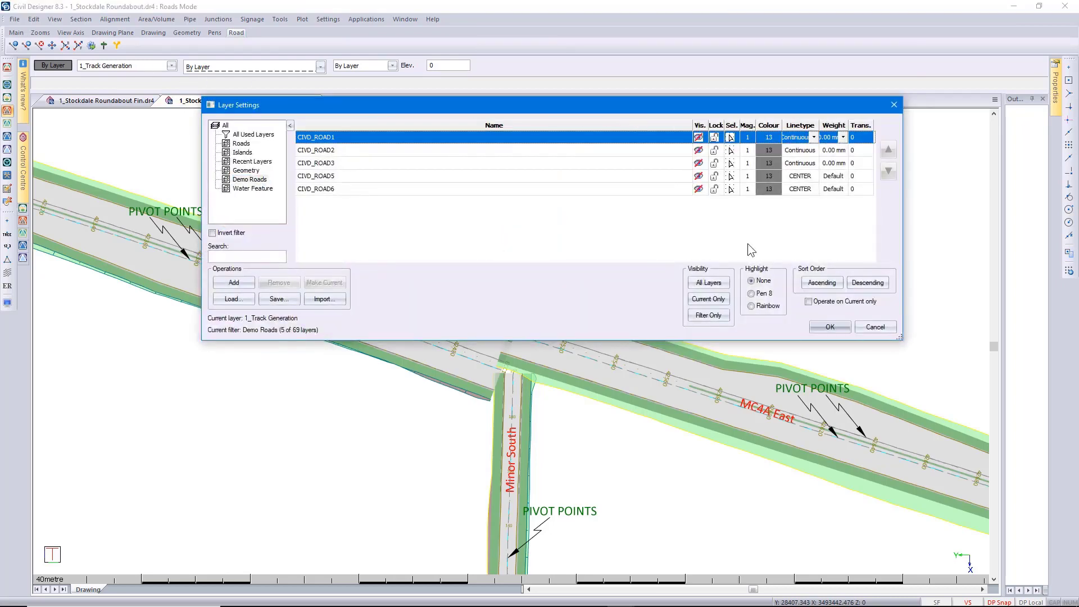
click(821, 328)
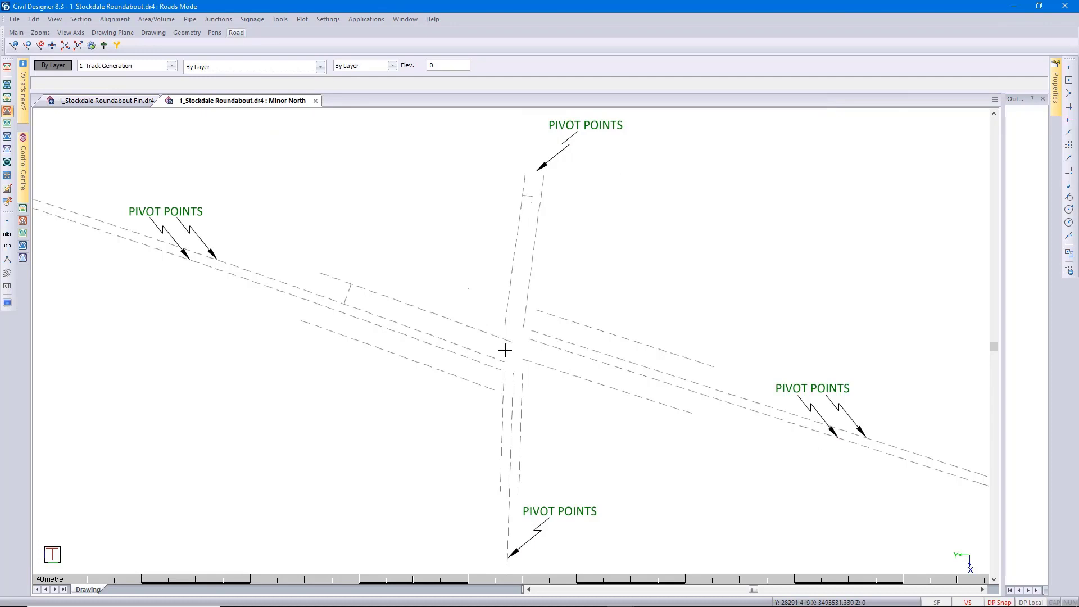
click(495, 362)
click(494, 368)
key(Escape)
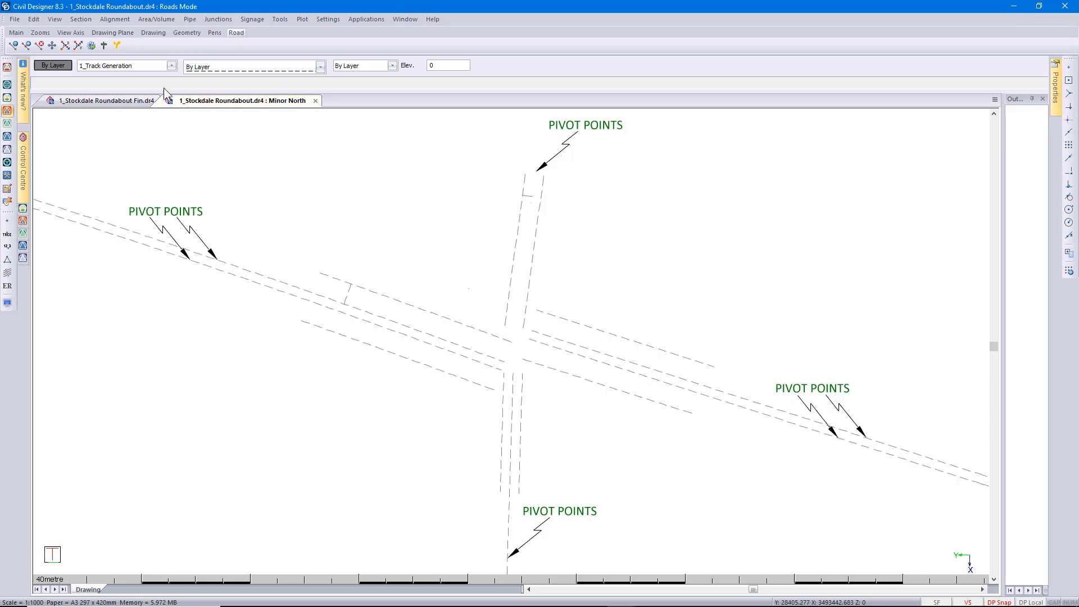
Show the CIVD_ROAD2 layer to view the Minor North road, and hide that layer again.
click(145, 67)
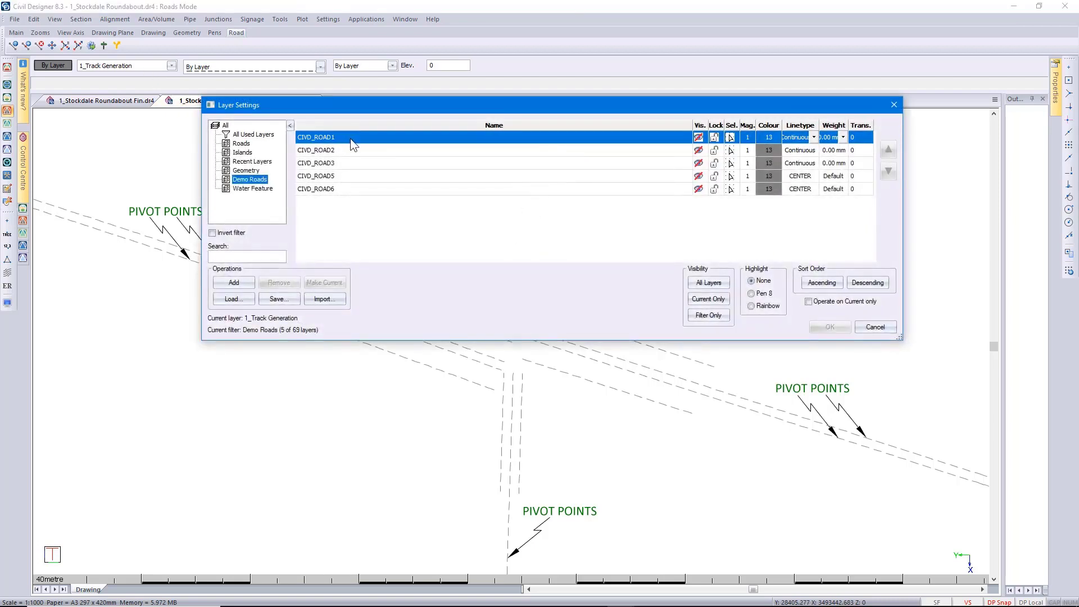
click(698, 150)
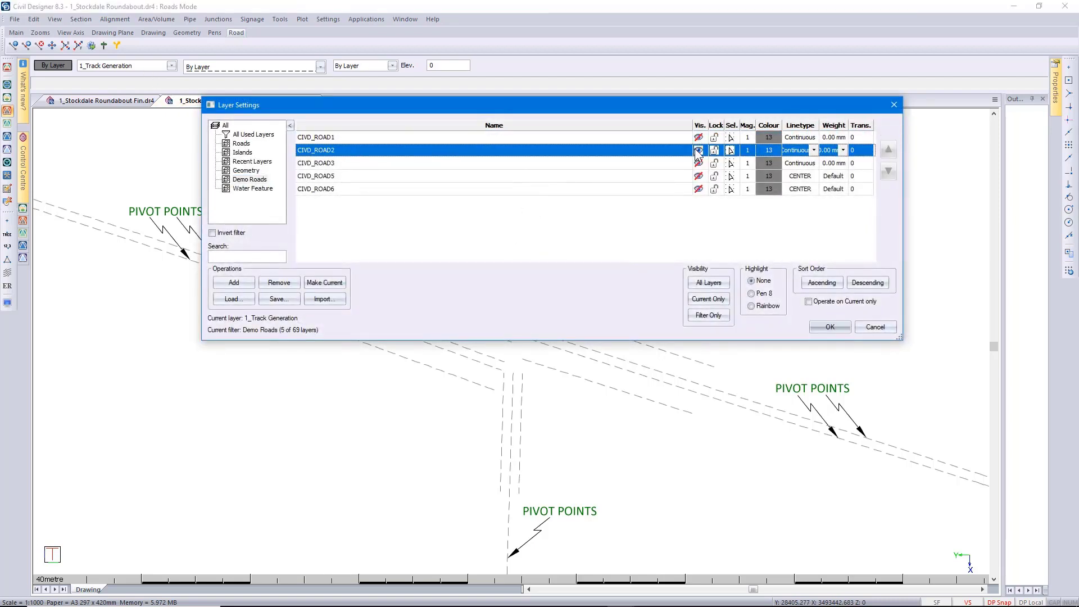
click(830, 327)
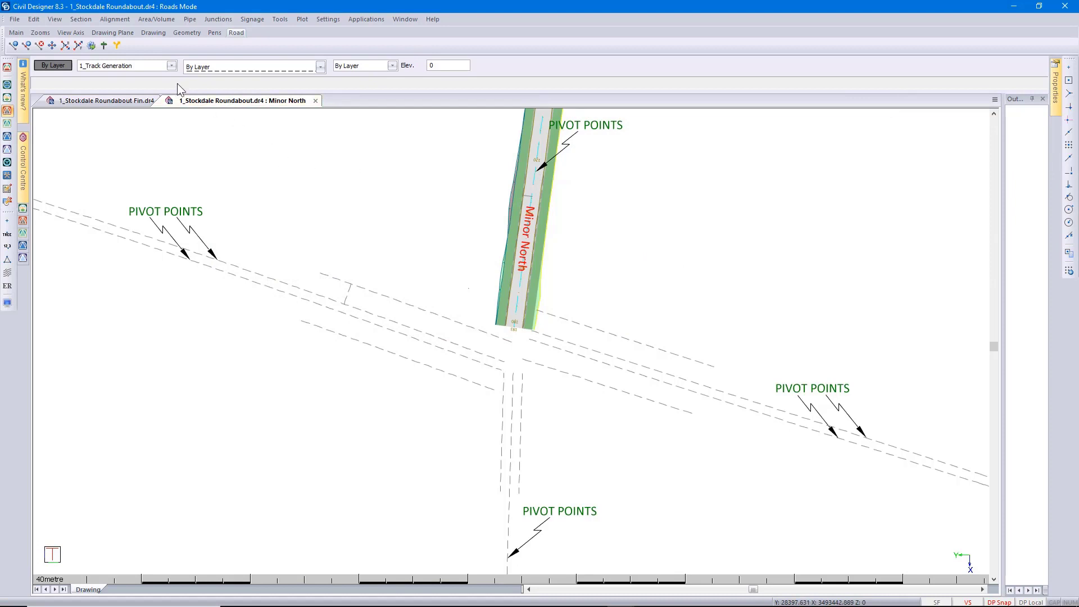
click(154, 67)
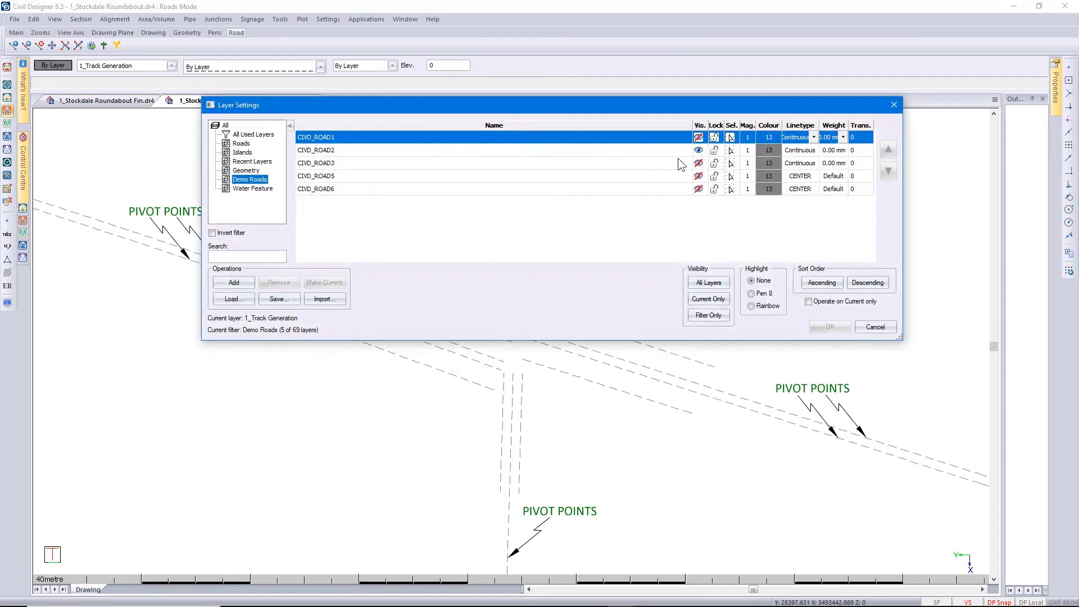
click(698, 150)
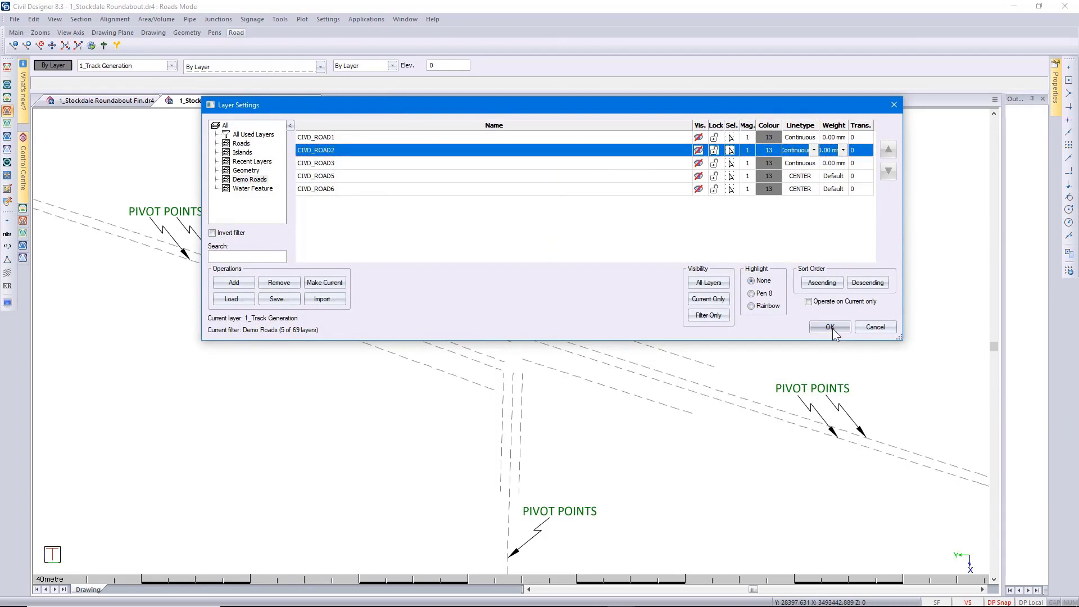
click(831, 328)
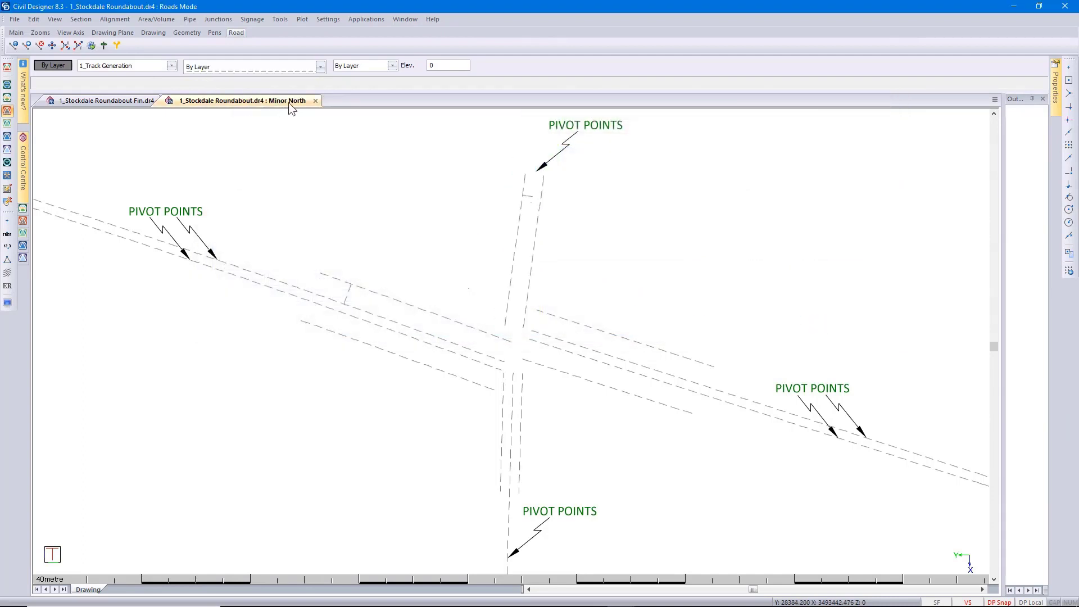
Generate a road track for Minor North over its full chainage at 0.000 offset from the centreline on the 1_Track Generation layer.
click(127, 21)
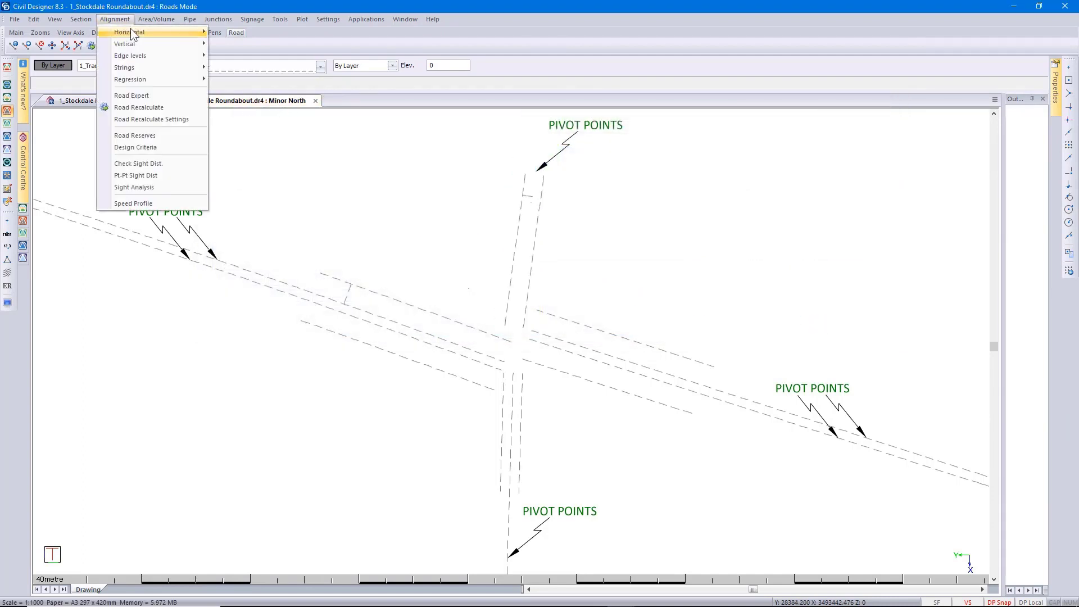
mouse_move(131, 31)
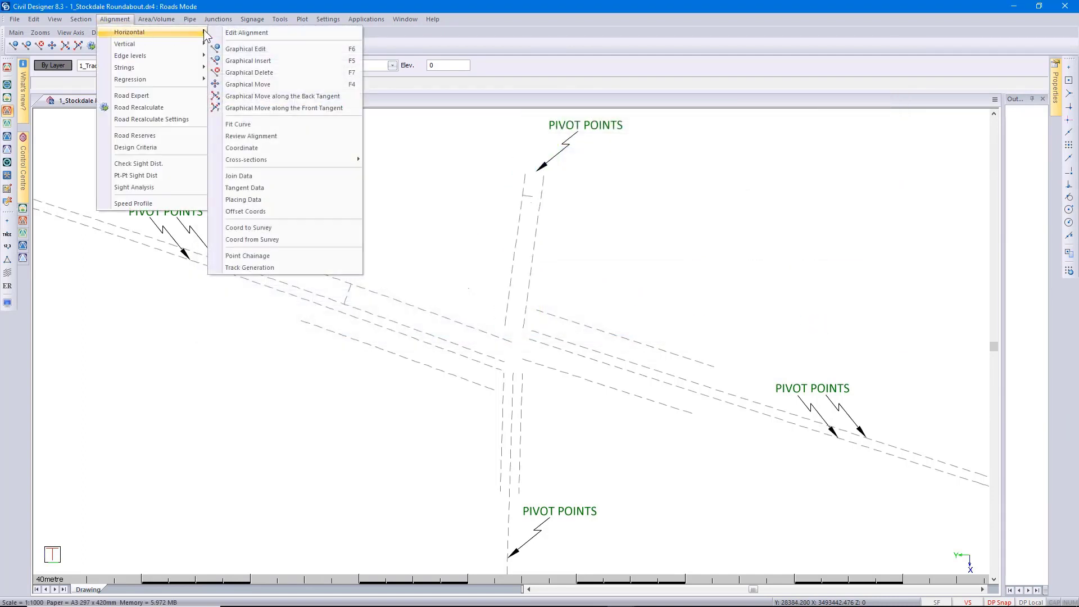
click(296, 268)
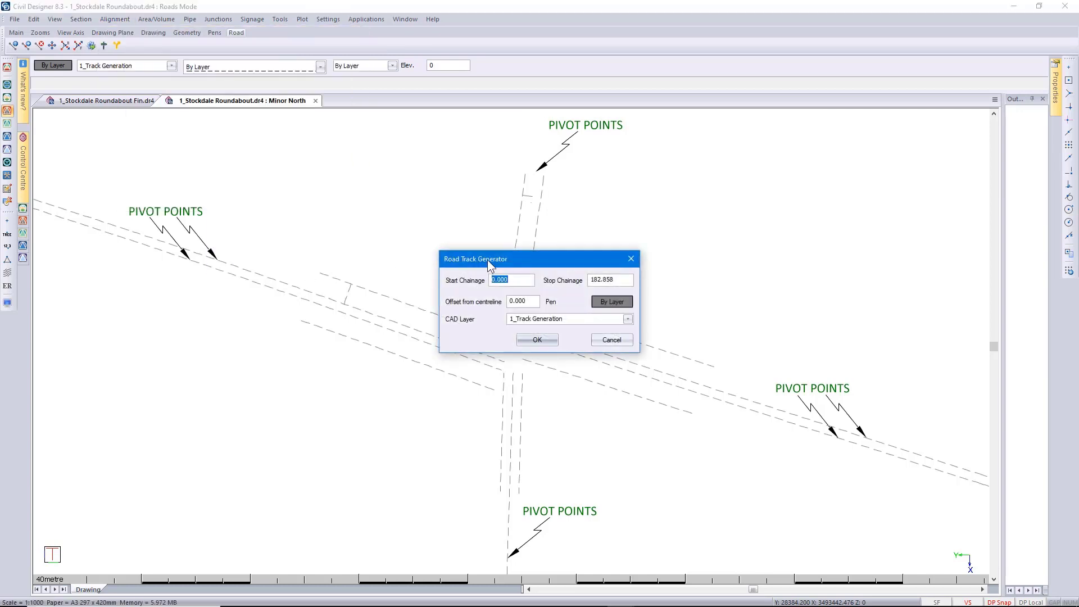
drag(487, 260, 659, 191)
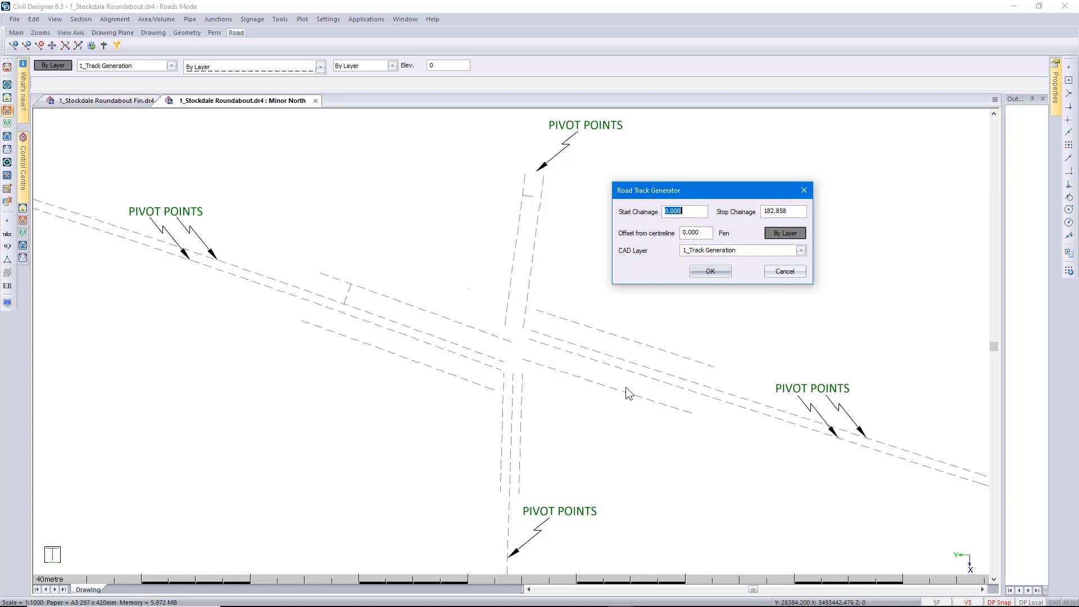
double_click(701, 229)
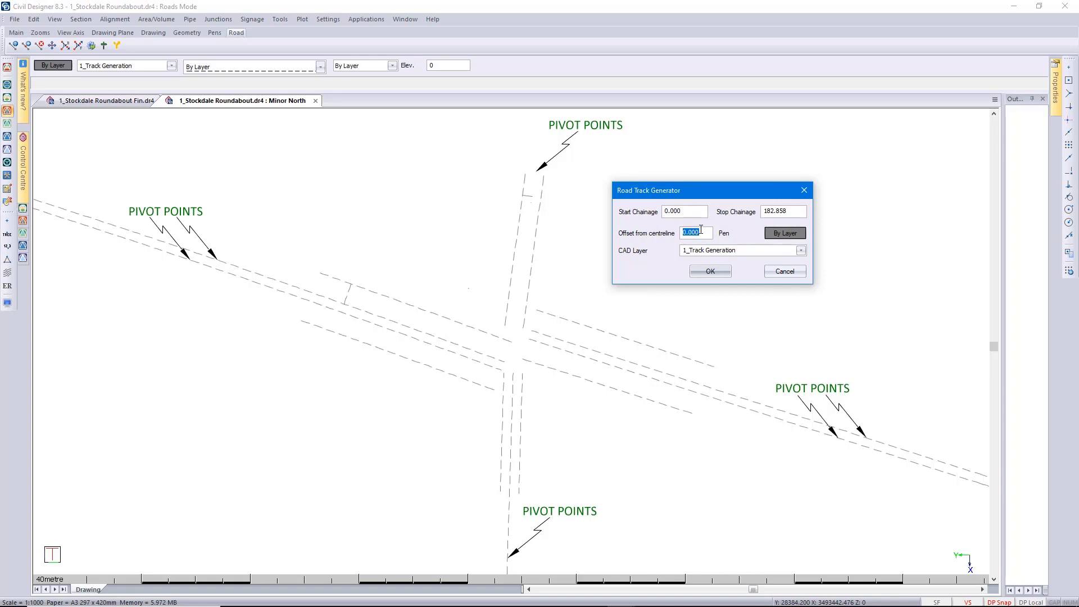
click(709, 271)
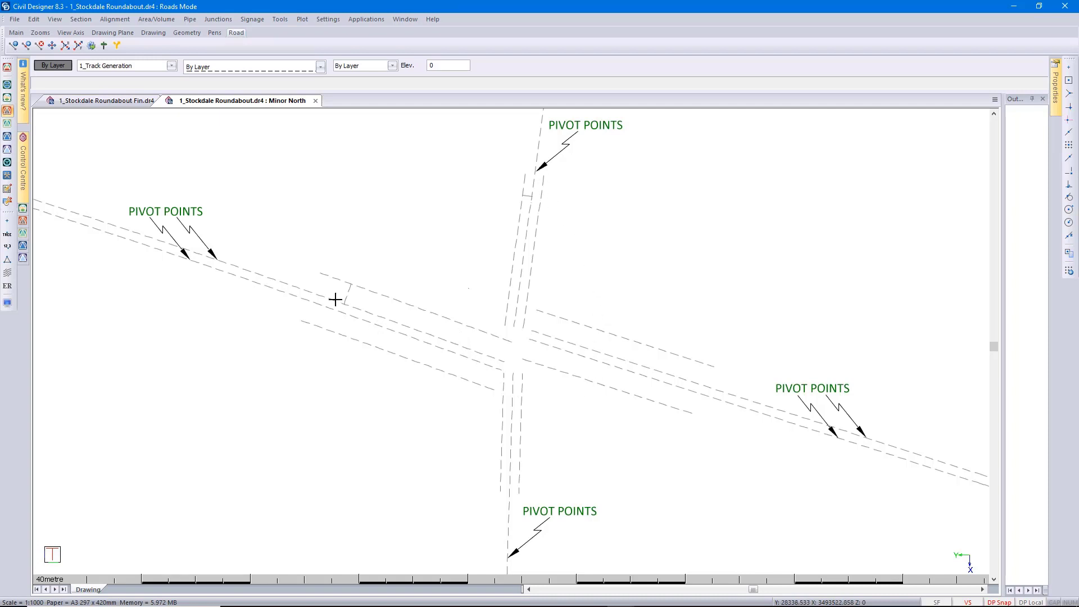
Make the 1_Crown Circle and 1_Edges layers visible in the drawing.
mouse_move(25, 173)
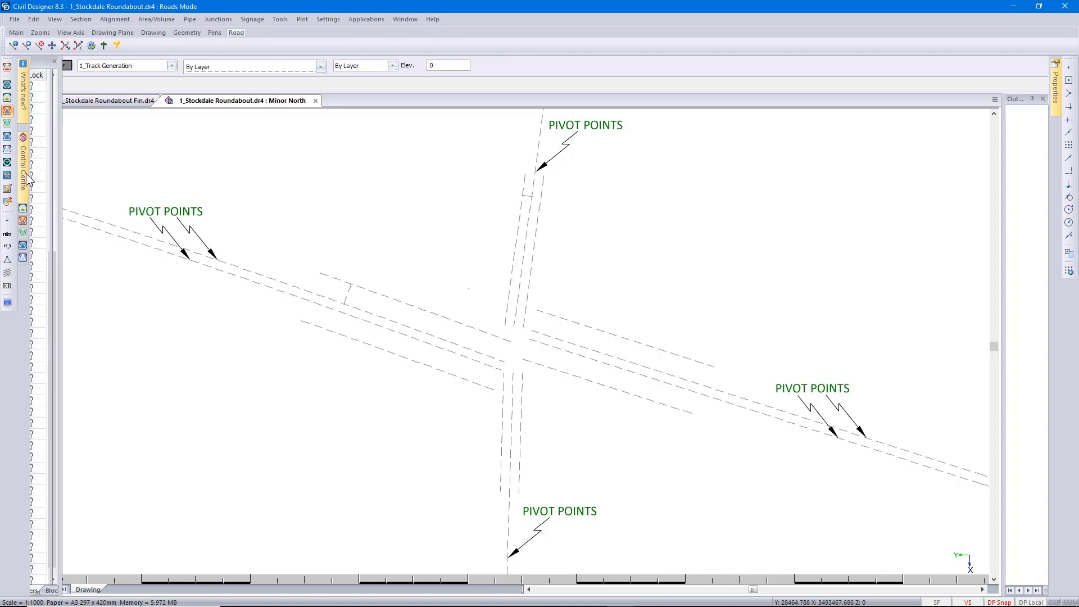
scroll(35, 179, up, 4)
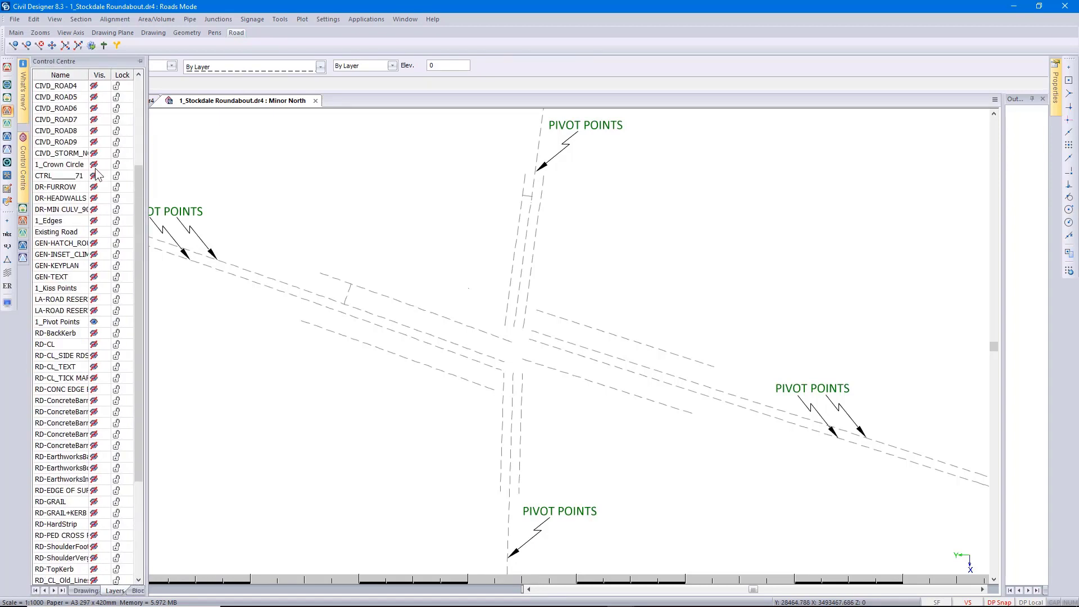
click(94, 164)
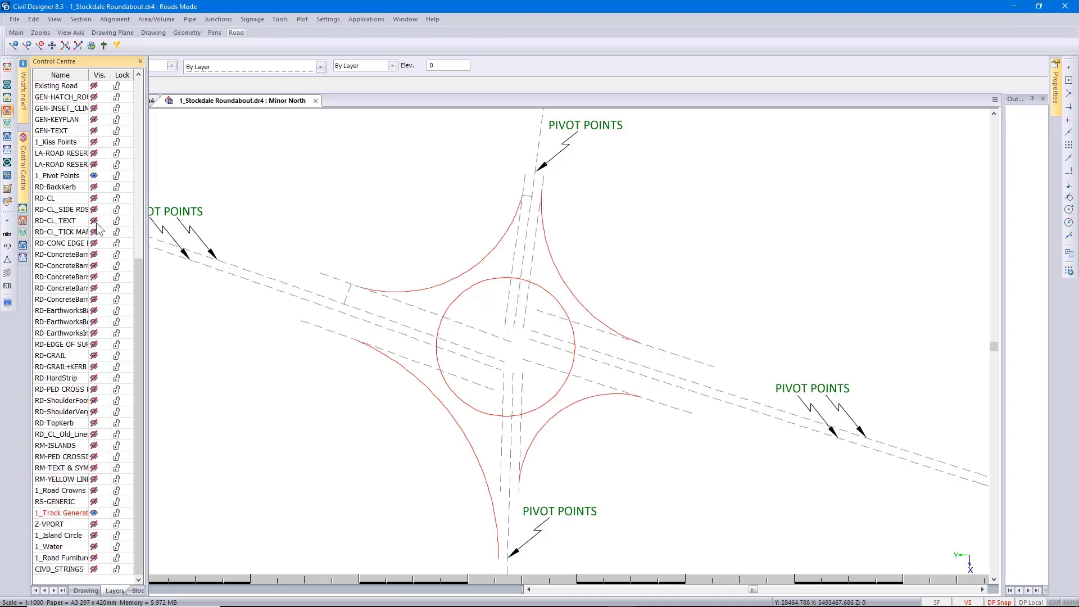
Show the 1_Island Circle layer to view the island, and hide it again together with the 1_Edges layer.
click(94, 535)
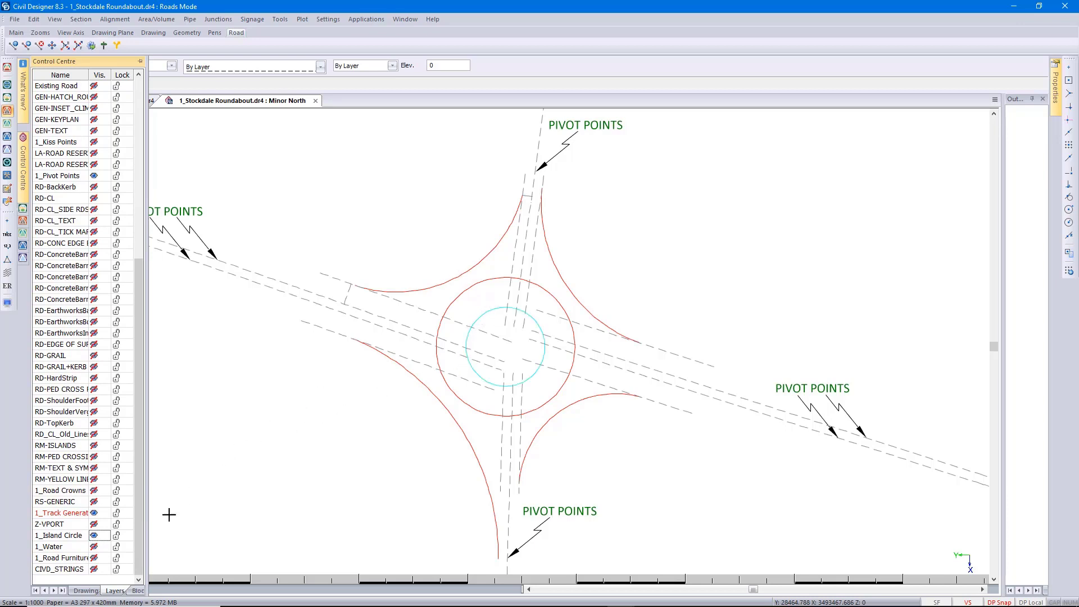
click(95, 535)
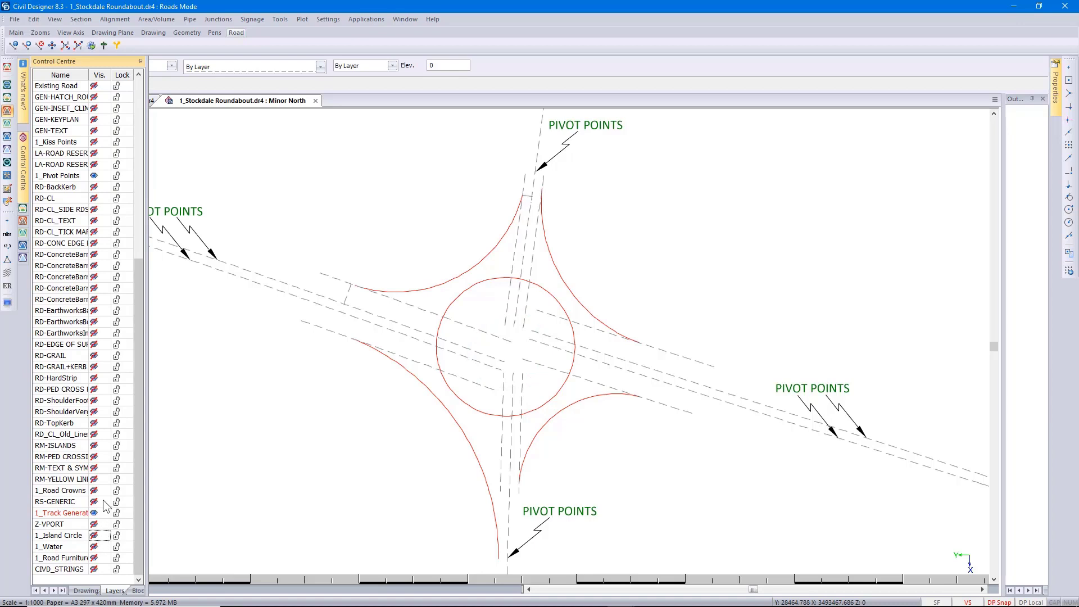
scroll(107, 345, up, 5)
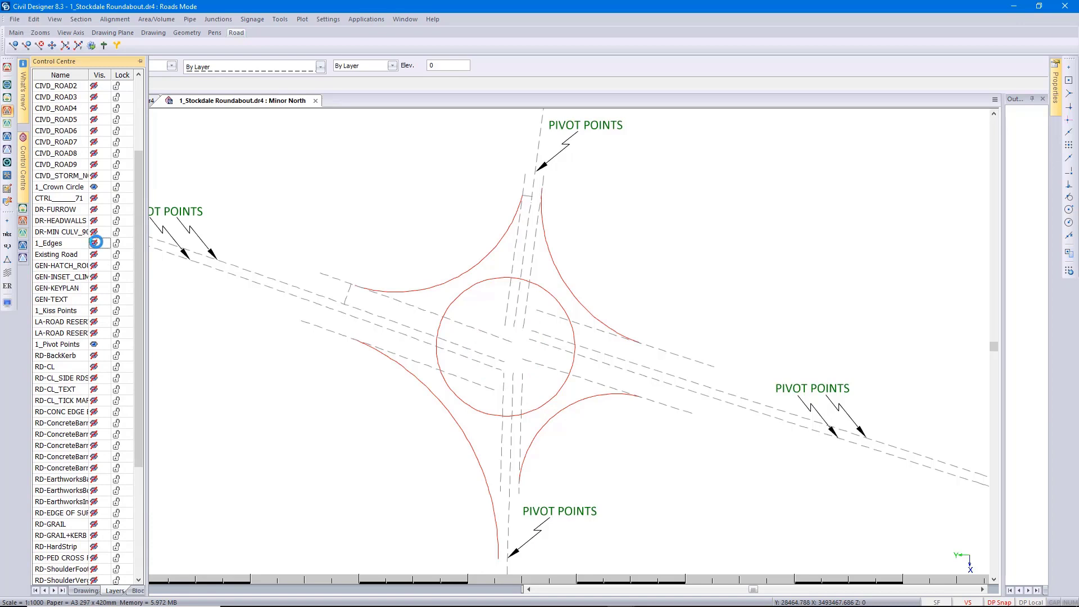
click(94, 243)
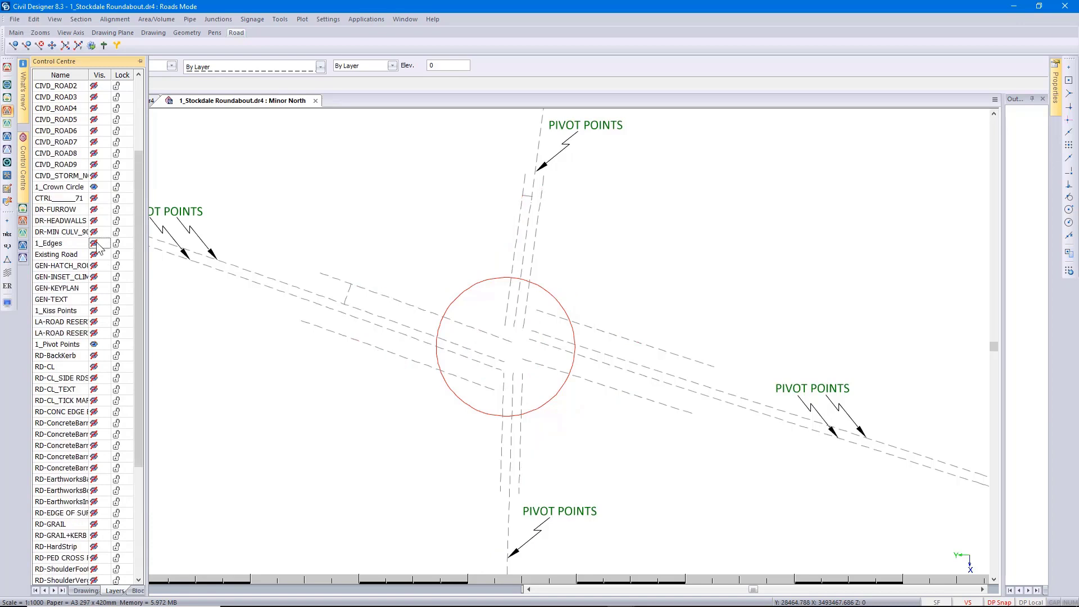
Make the 1_Road Crowns and 1_Kiss Points layers visible in the drawing.
scroll(97, 247, down, 5)
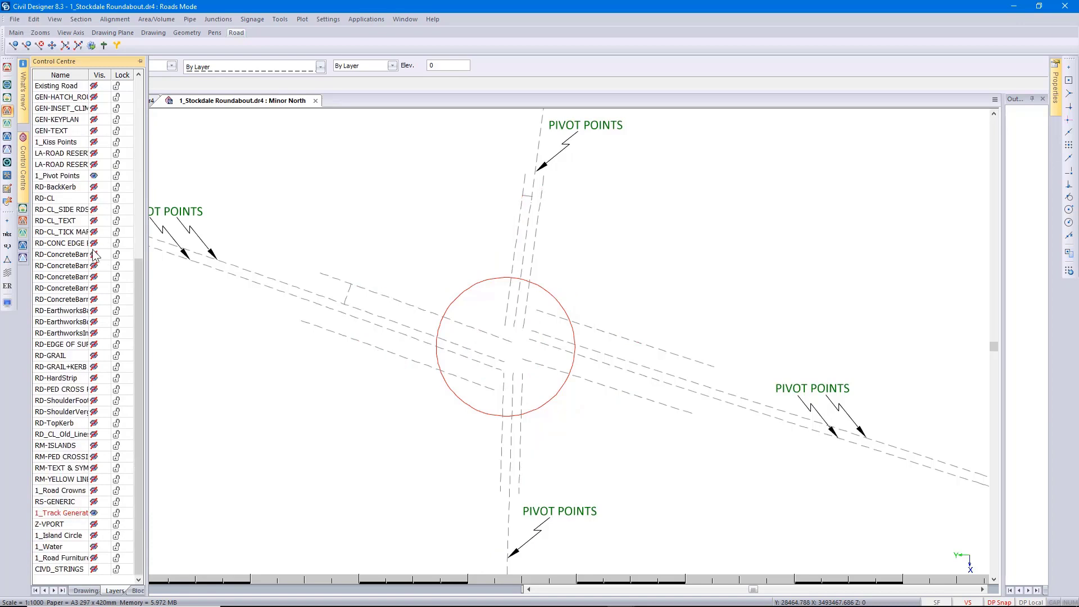
click(94, 490)
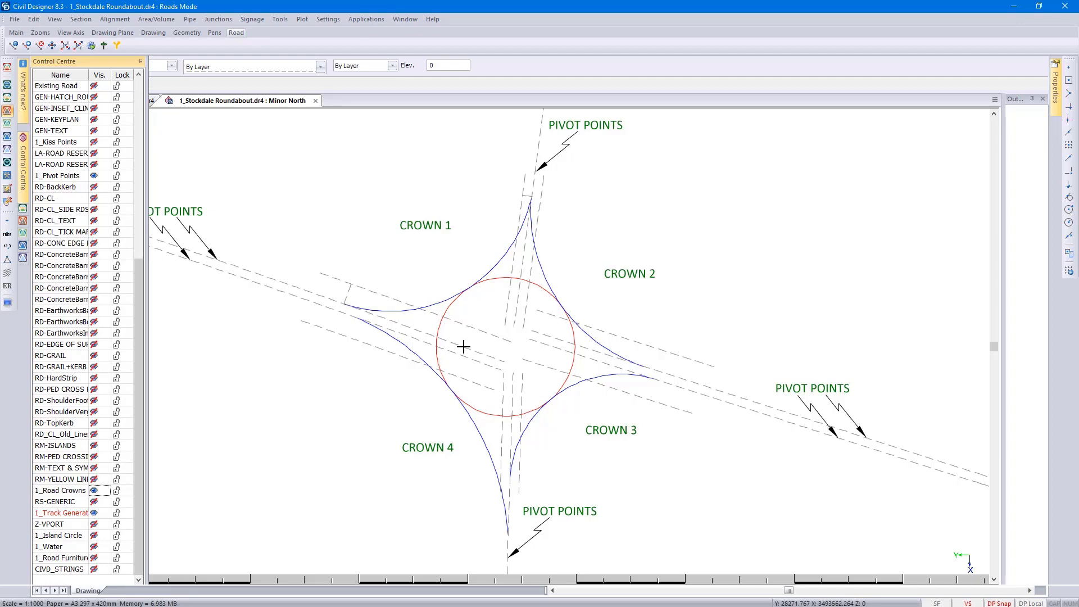
click(92, 142)
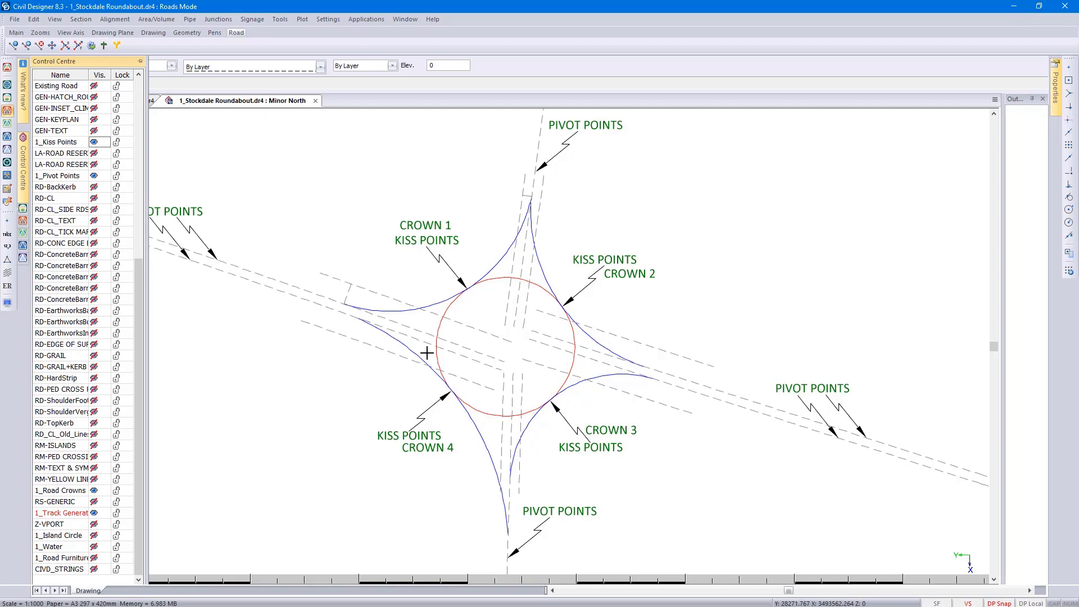
Switch to the 1_Stockdale Roundabout Fin drawing and open its roundabout junction for editing.
click(151, 100)
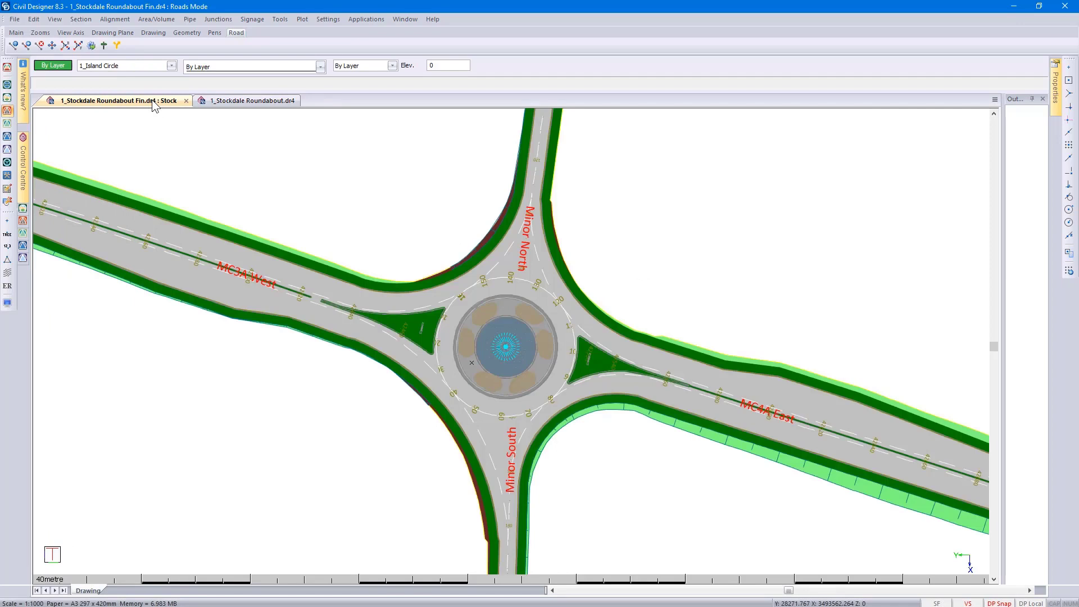
click(214, 20)
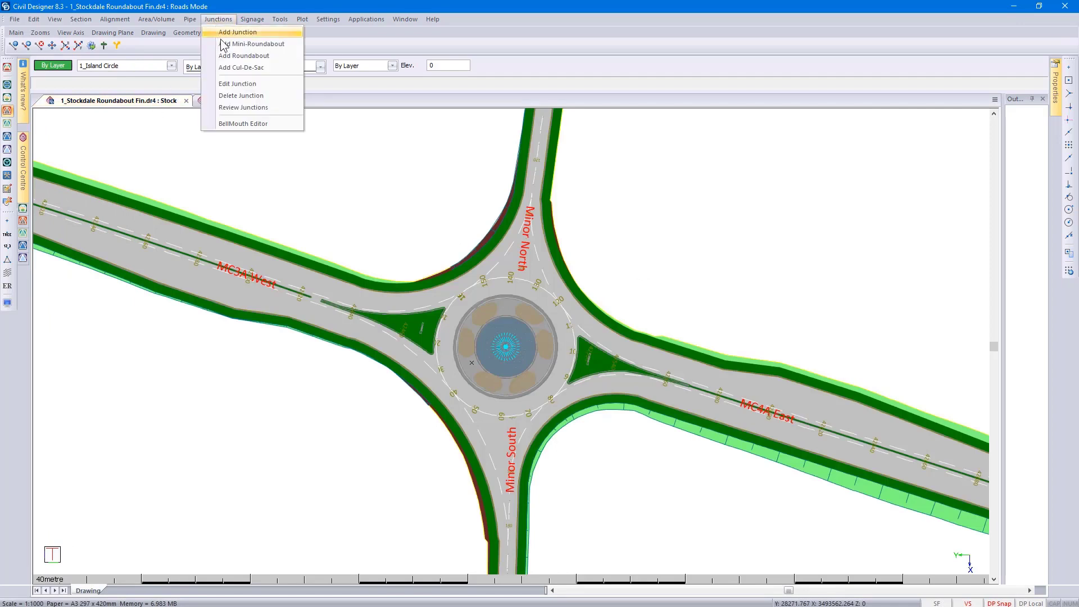
click(243, 83)
click(460, 312)
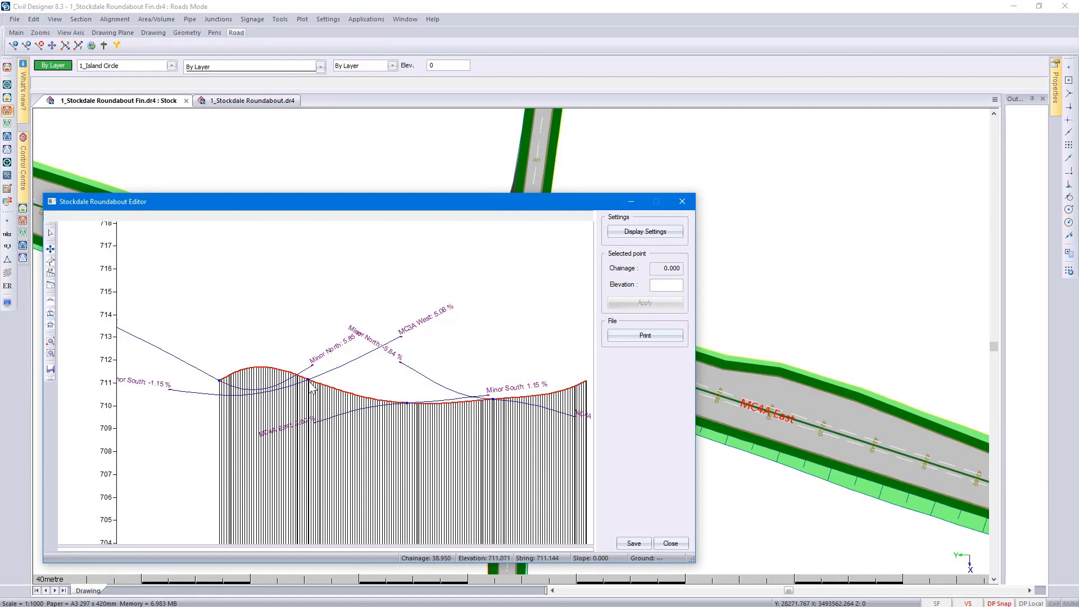
Examine where the approach road profiles meet the roundabout's vertical profile, and close the editor and road setup without saving changes.
scroll(310, 381, up, 5)
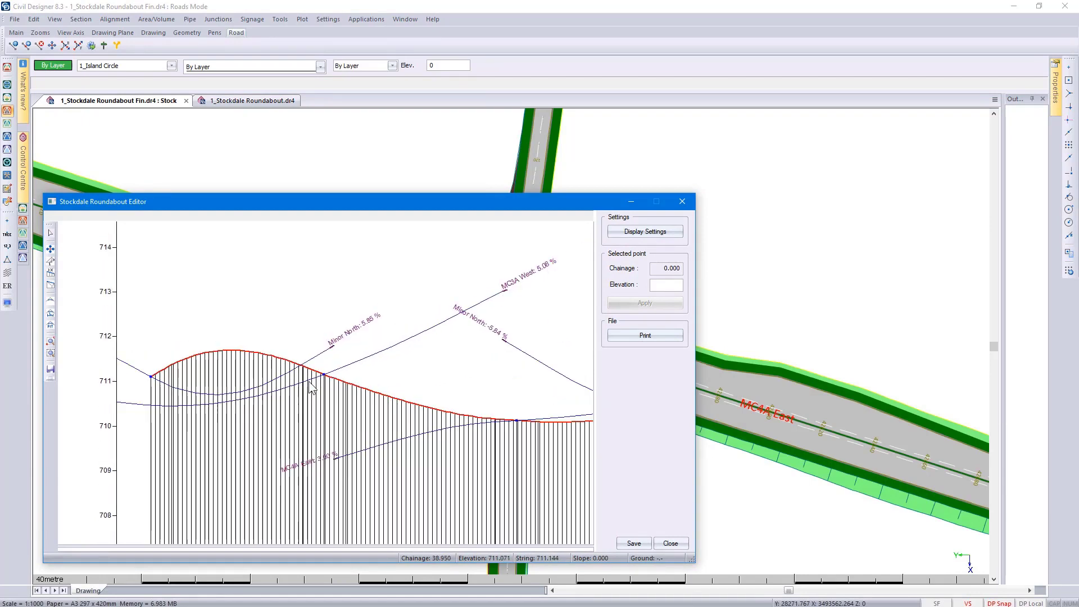
scroll(309, 382, up, 2)
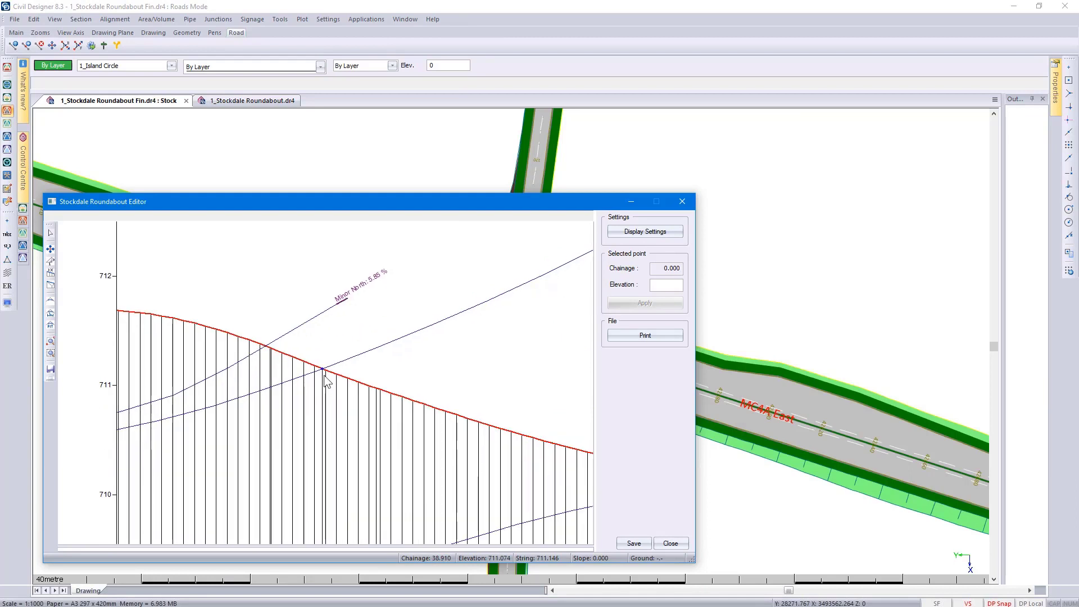
scroll(325, 375, up, 2)
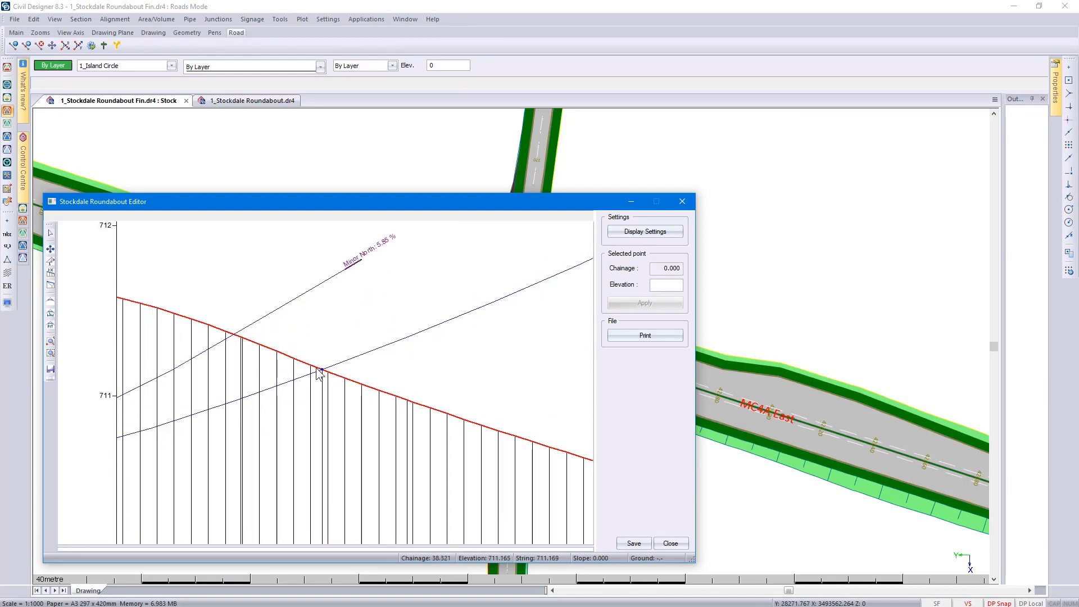
scroll(321, 375, down, 2)
scroll(321, 375, down, 3)
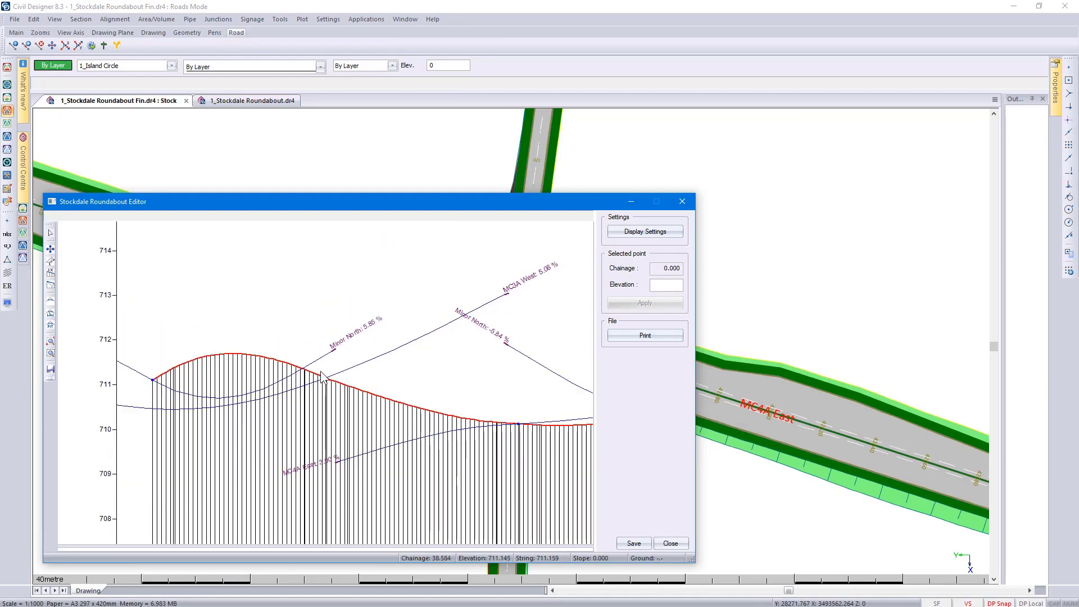
scroll(323, 377, down, 1)
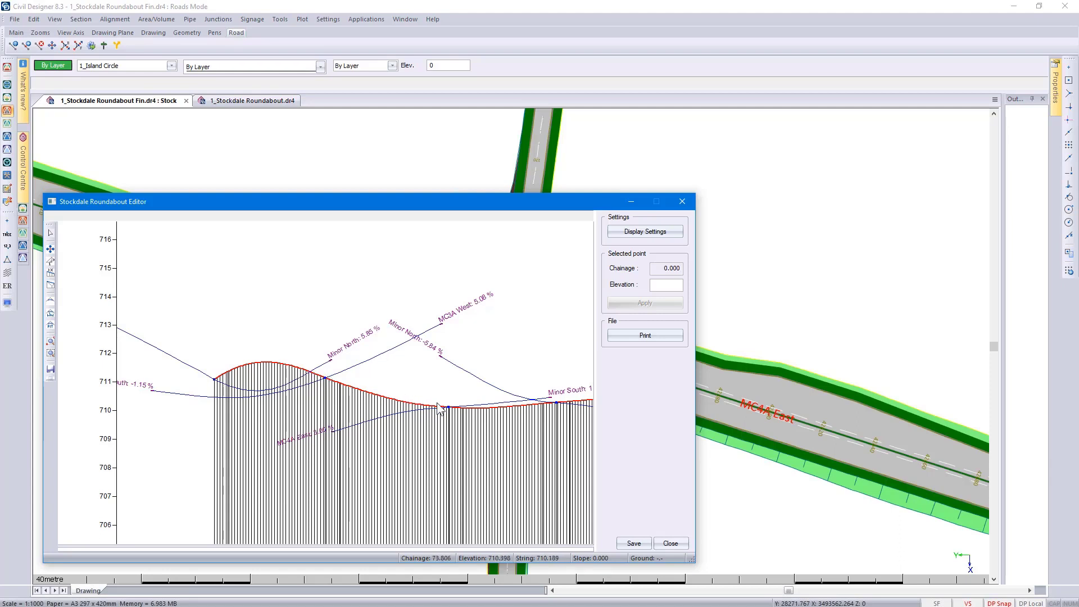
scroll(440, 403, down, 1)
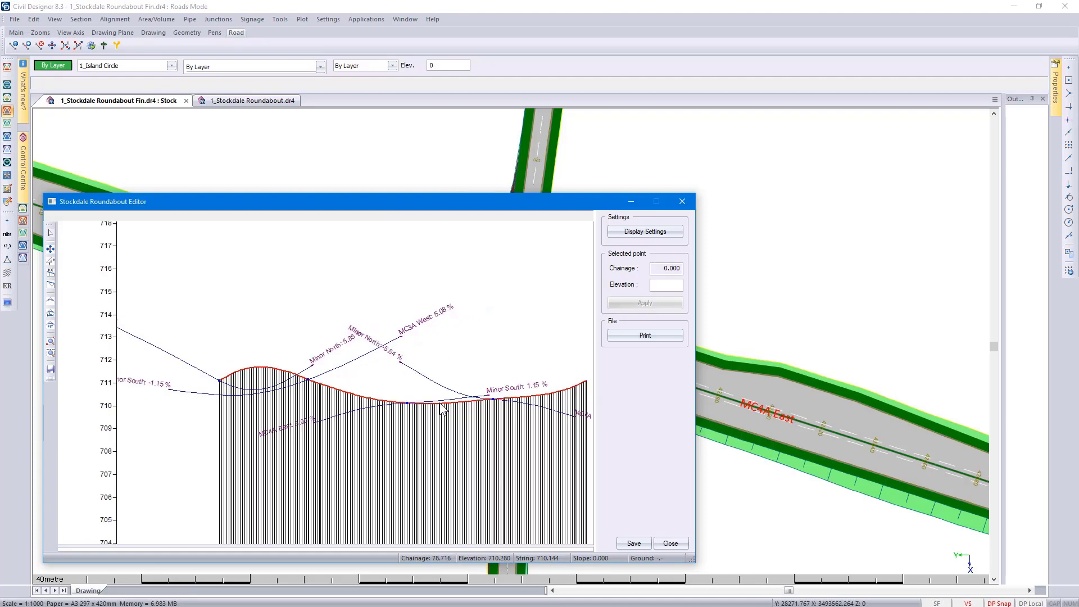
click(669, 542)
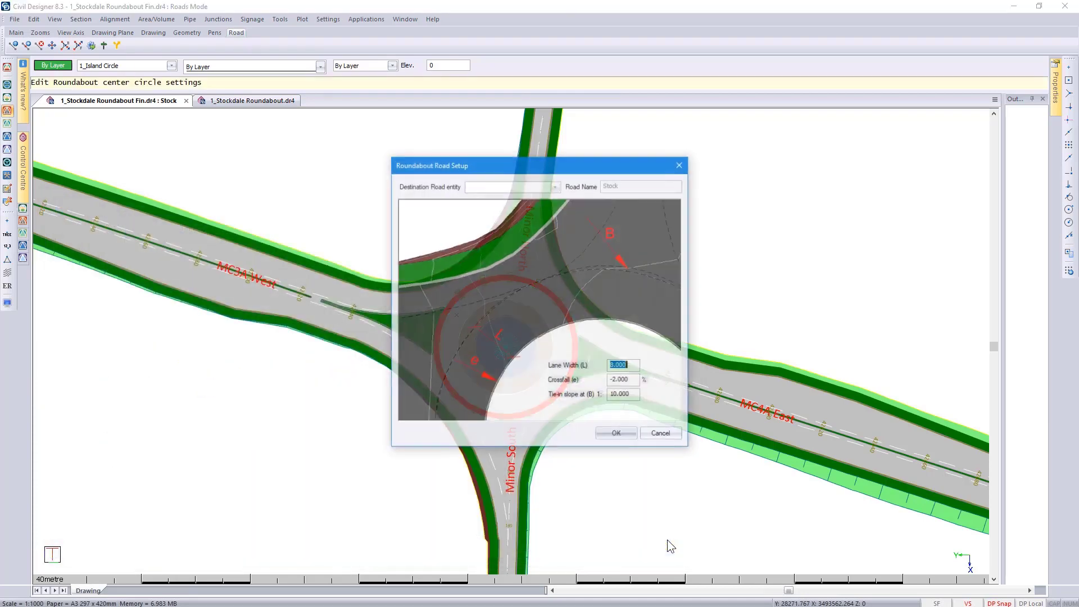
click(658, 438)
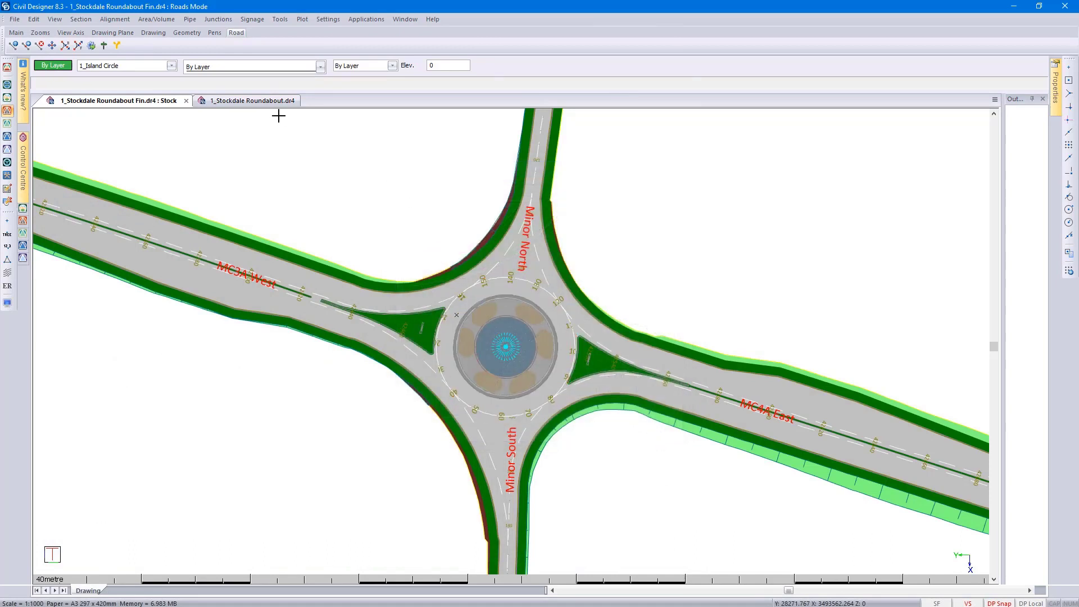
Return to the 1_Stockdale Roundabout drawing, hide the 1_Kiss Points layer and show the 1_Edges layer.
click(265, 102)
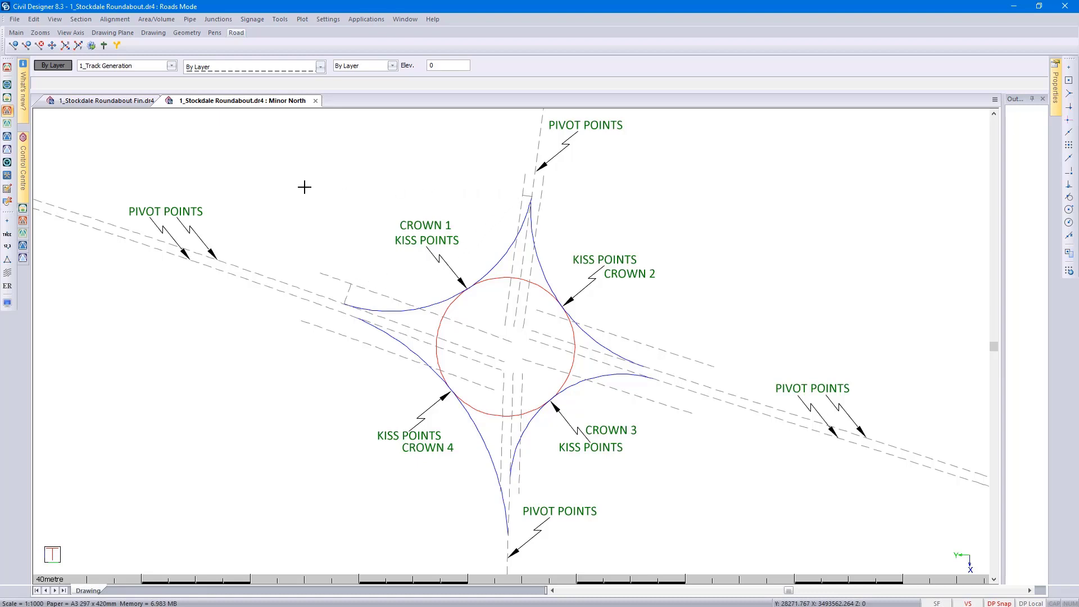
click(23, 164)
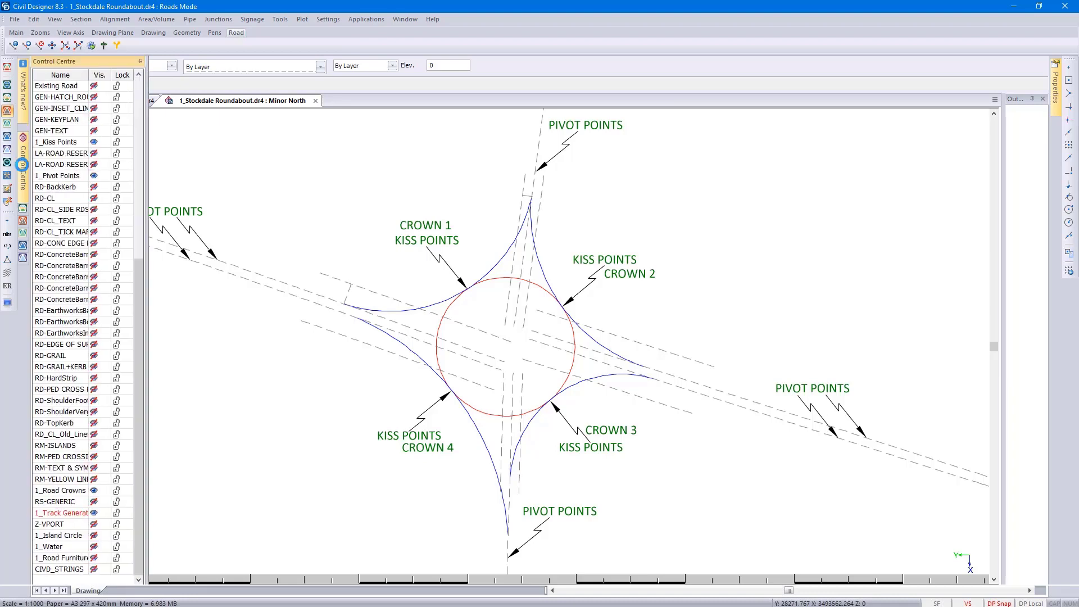
click(94, 142)
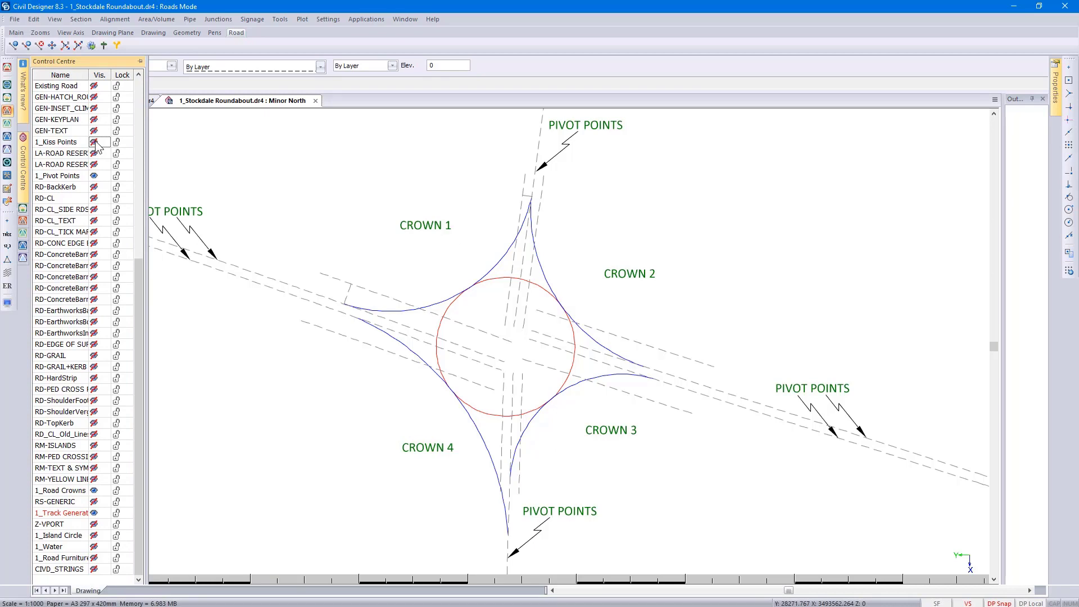
scroll(96, 145, up, 2)
click(94, 141)
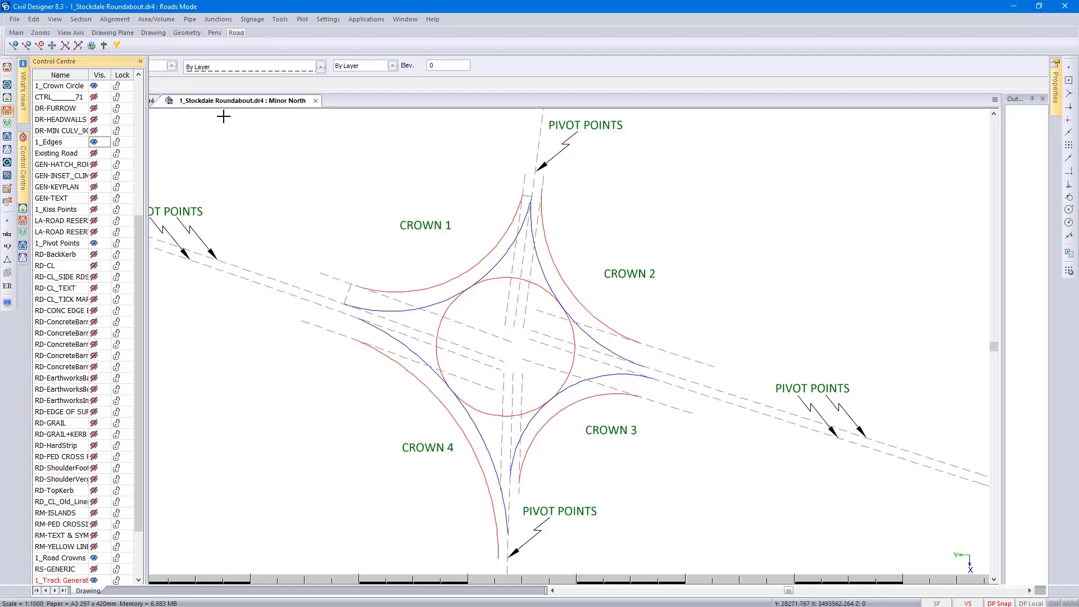
Display the geometry construction lines and circles and inspect them around Crown 1.
click(179, 35)
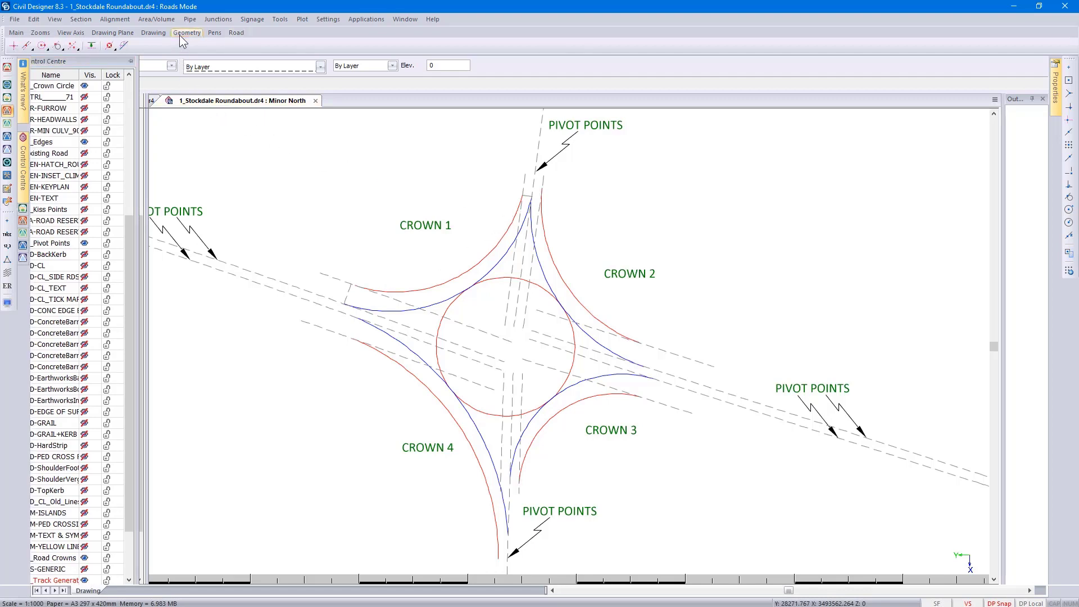
click(124, 46)
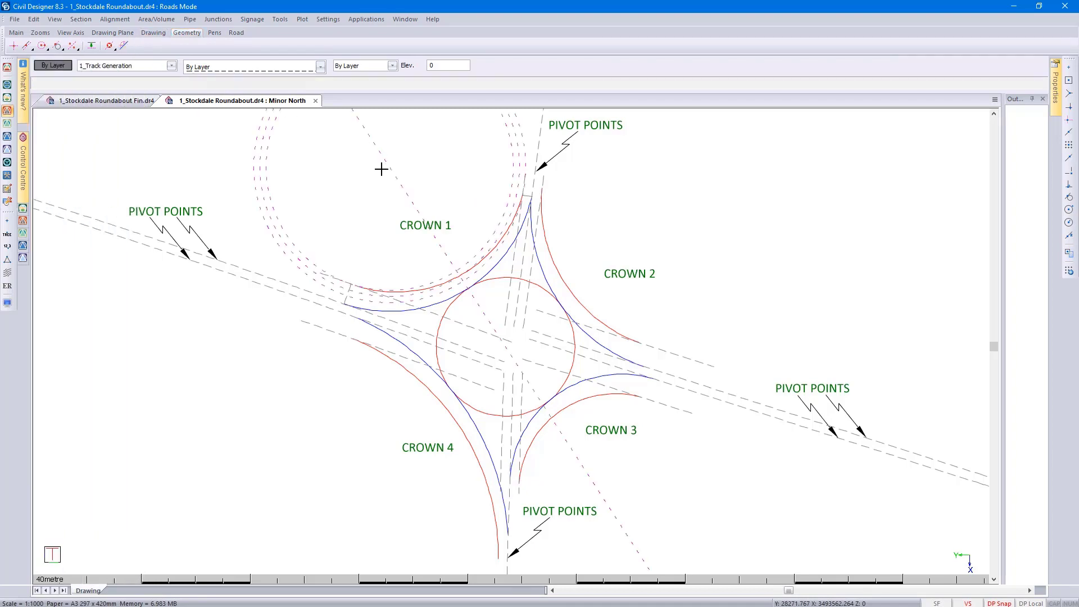
scroll(395, 179, up, 3)
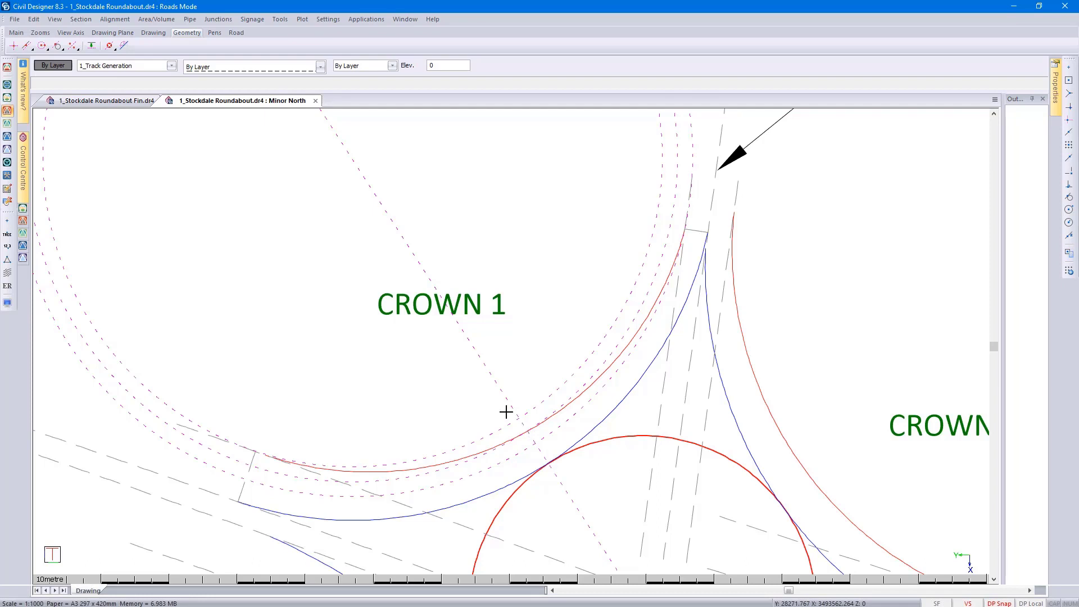
click(7, 68)
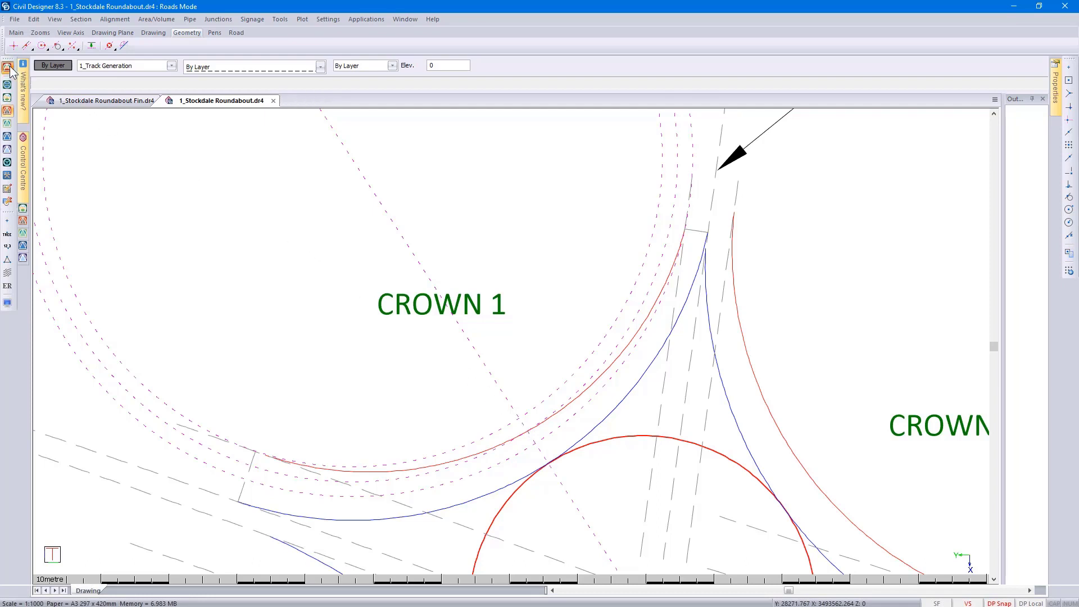
click(79, 20)
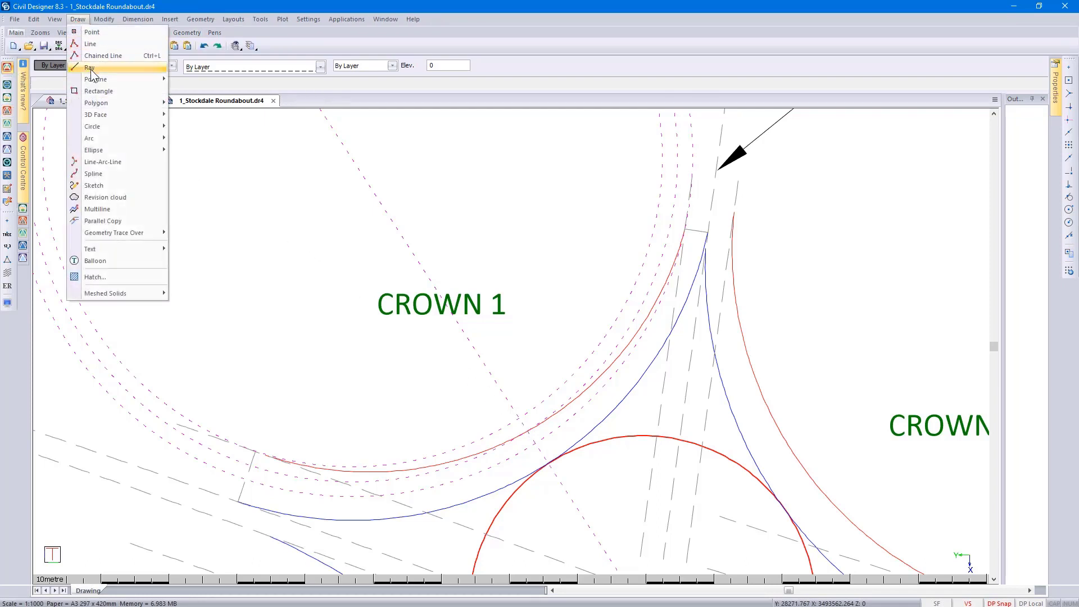
mouse_move(107, 137)
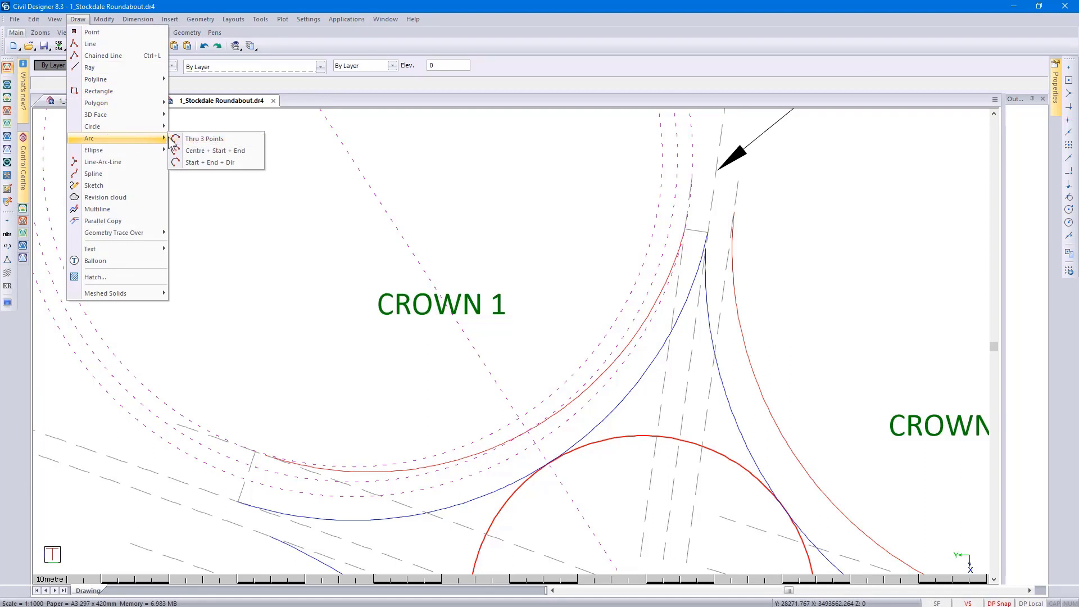
click(7, 111)
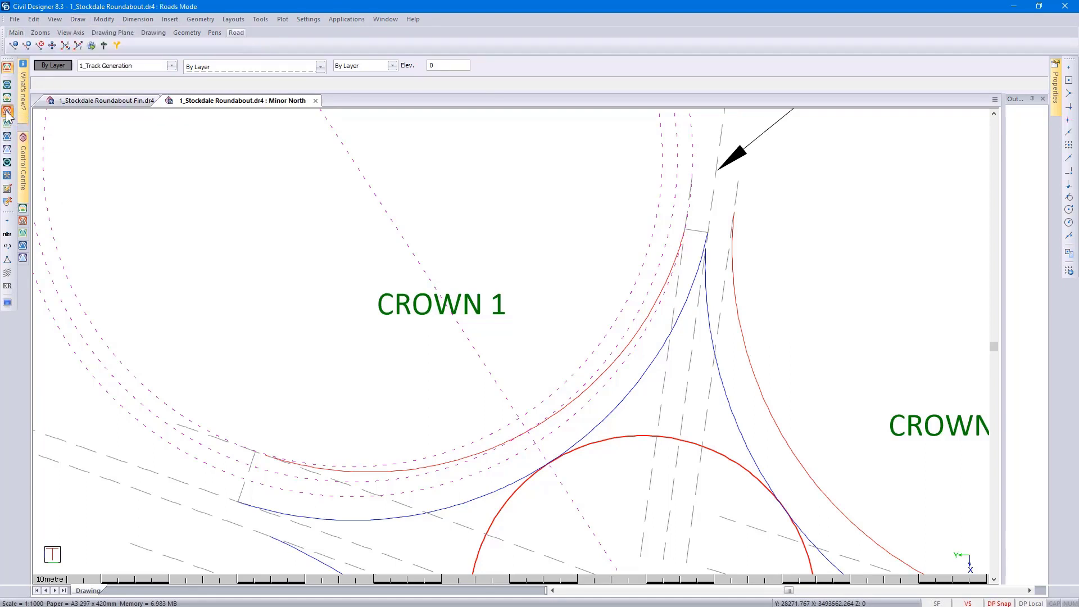
Make all layers in the Demo Roads filter visible and set layer 0 as the current layer.
click(116, 66)
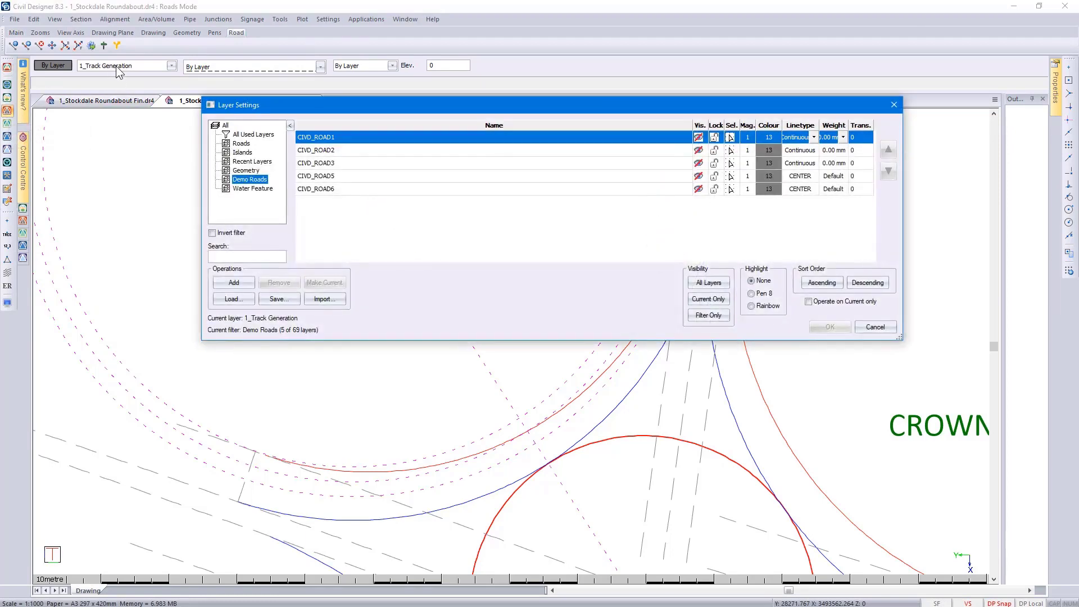
click(700, 128)
click(226, 125)
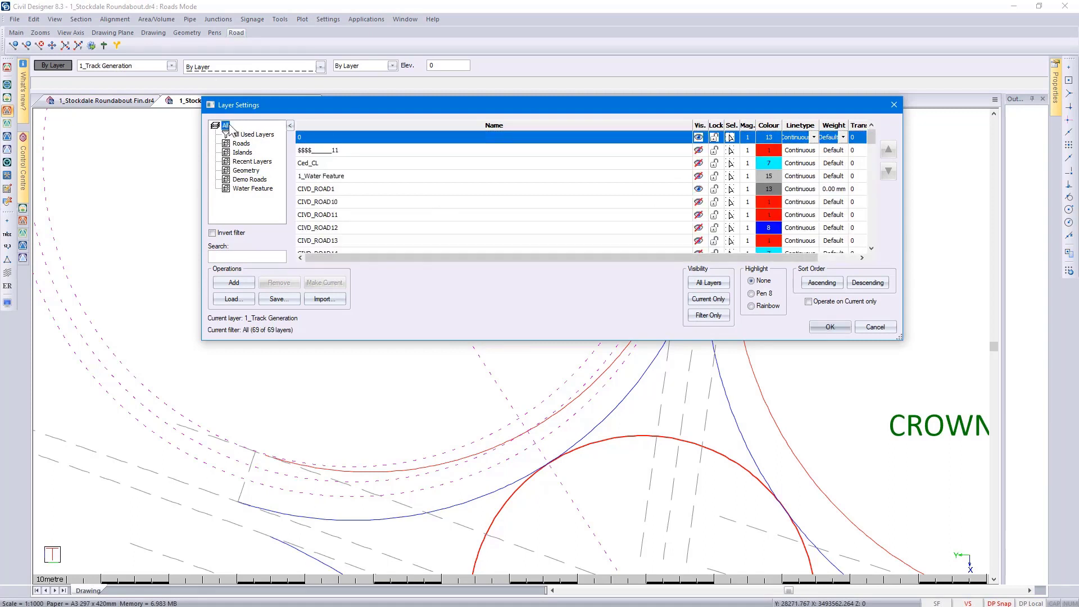
right_click(343, 139)
click(368, 169)
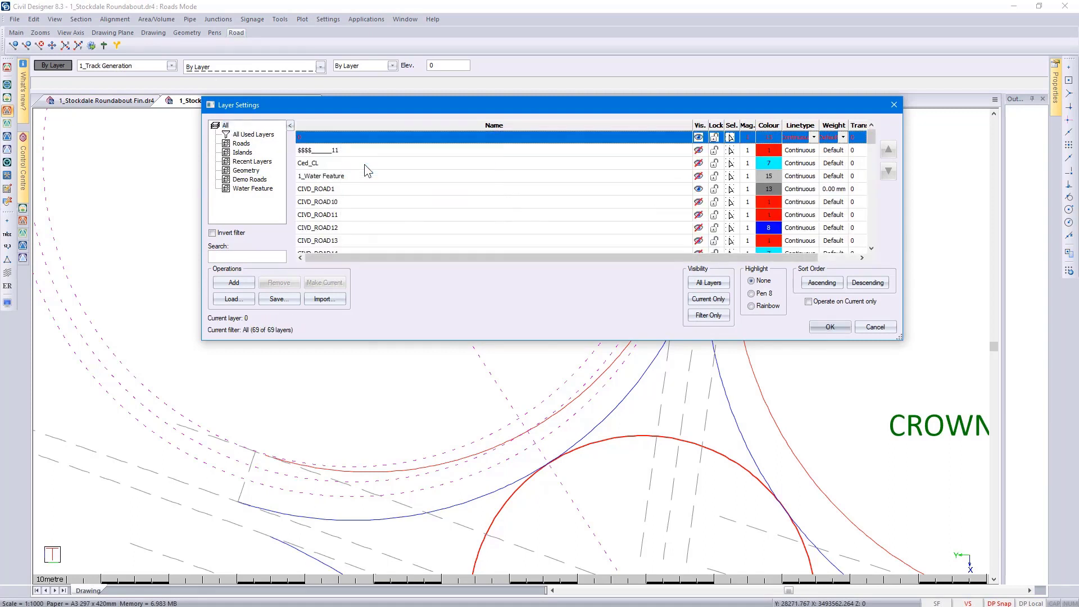
Hide the 1_Pivot Points and 1_Track Generation layers and turn off the display of the geometry construction lines.
click(245, 171)
click(699, 190)
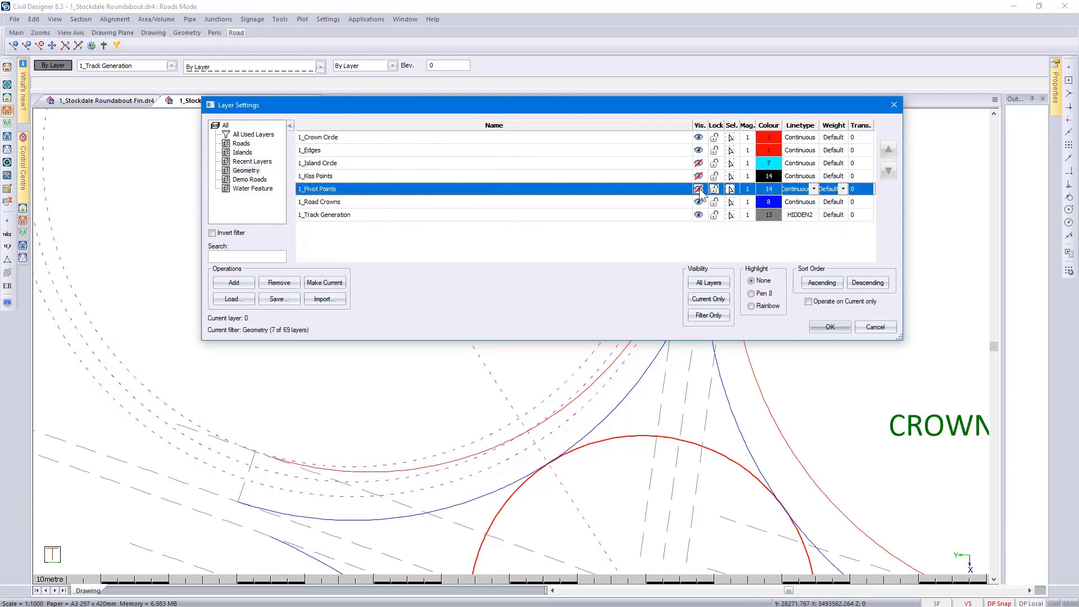
click(698, 216)
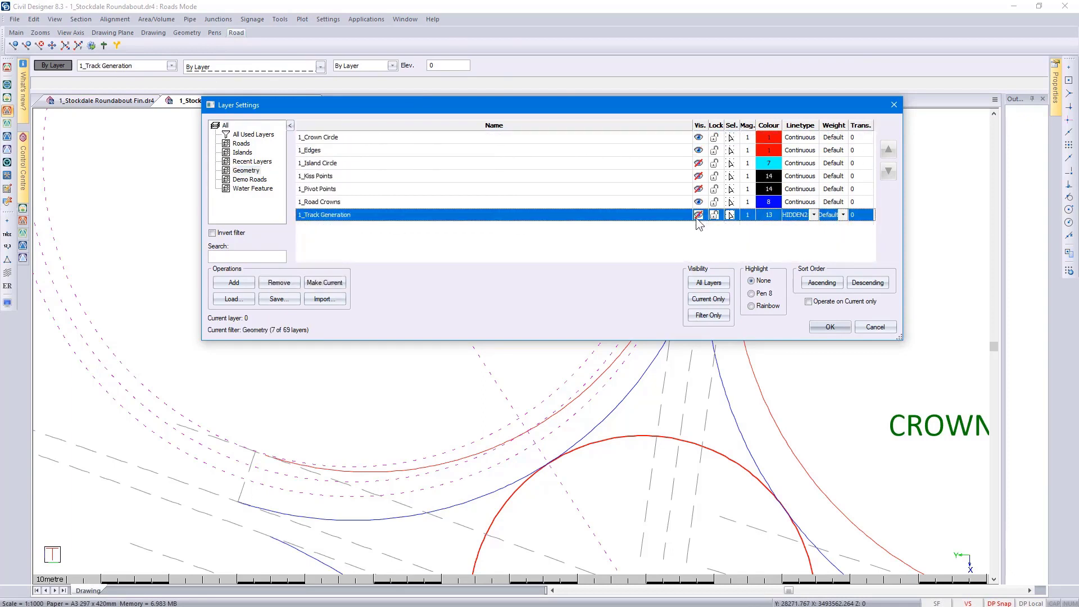
click(824, 329)
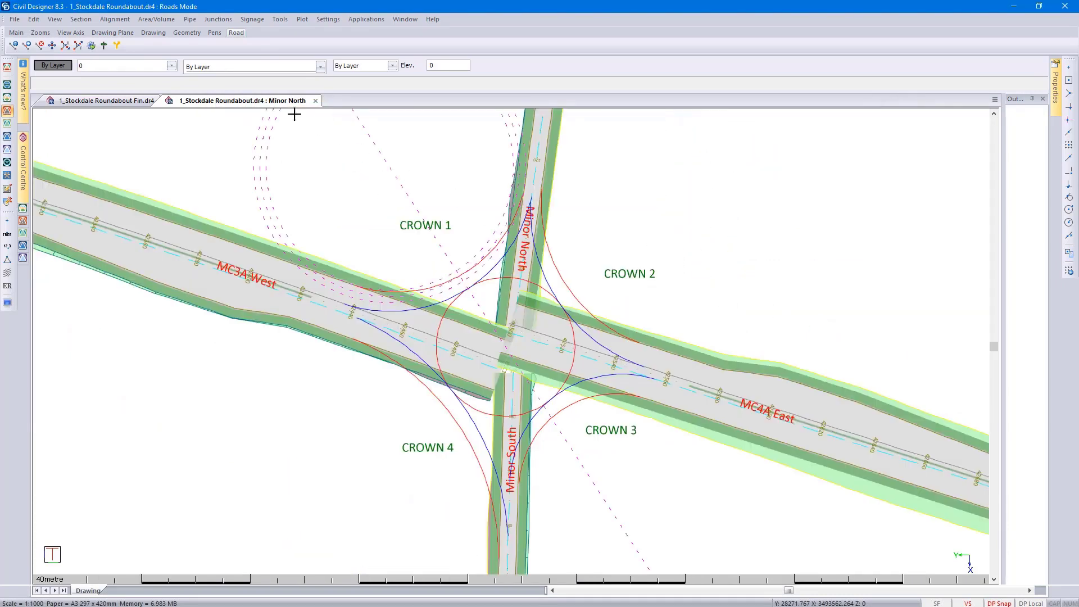
click(186, 32)
click(124, 45)
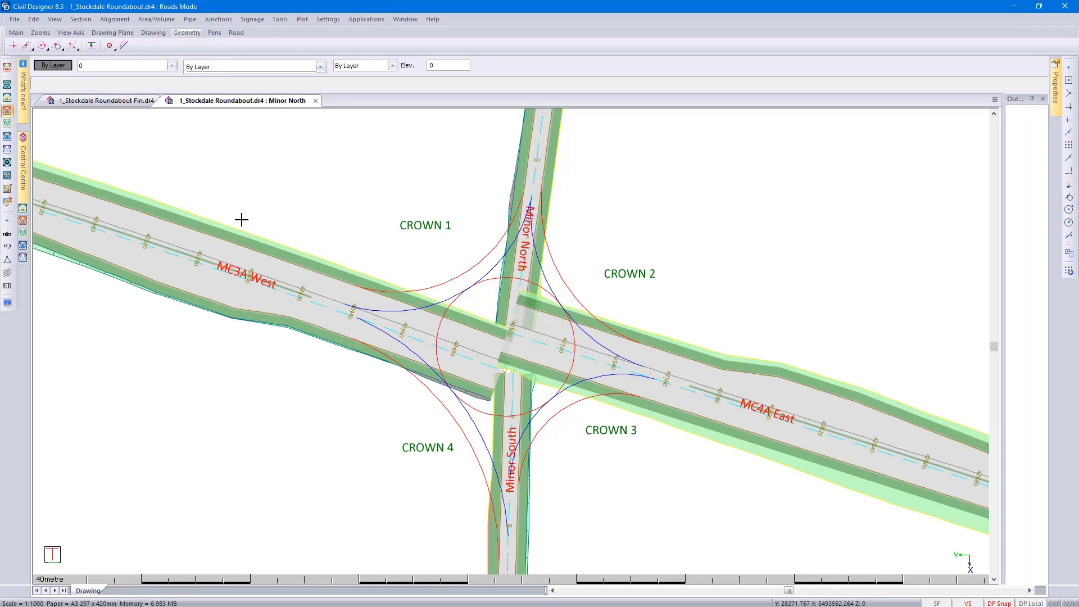
Start adding a roundabout and extract the red central crown circle as the roundabout crown string.
click(15, 20)
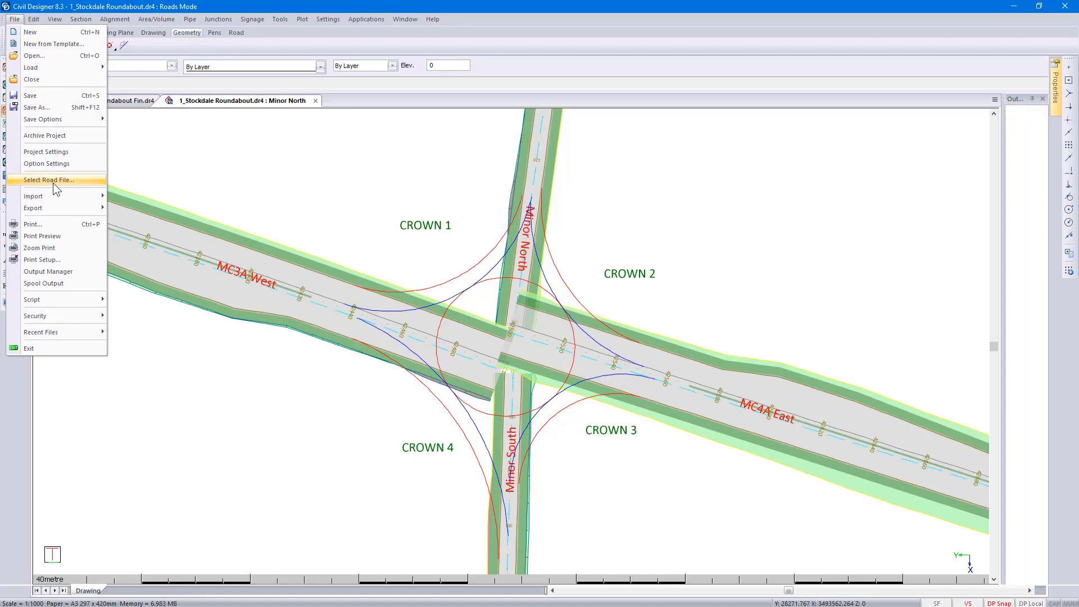
click(216, 22)
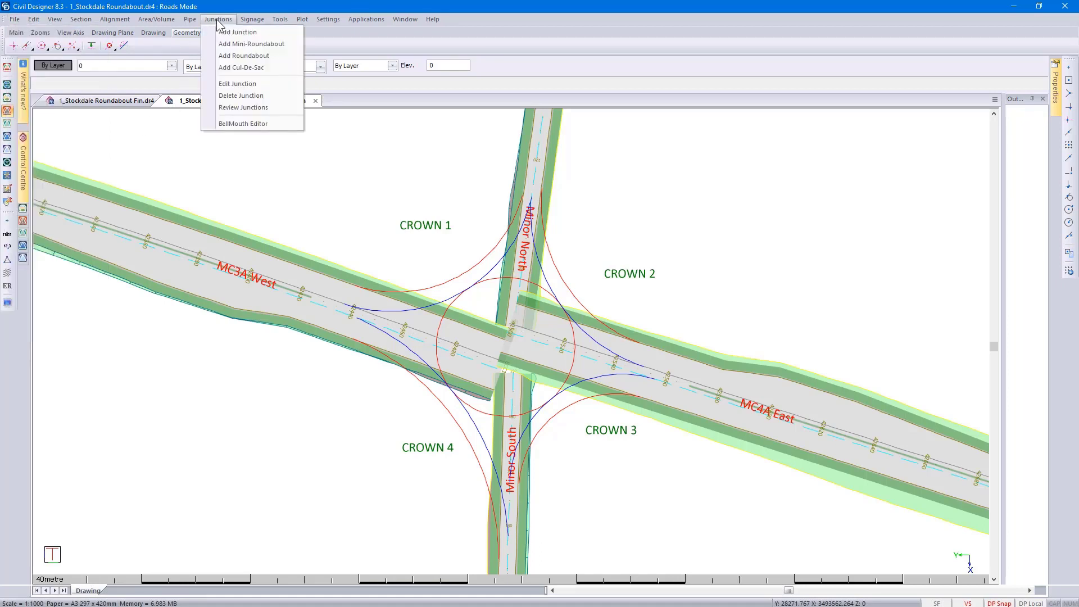
click(258, 56)
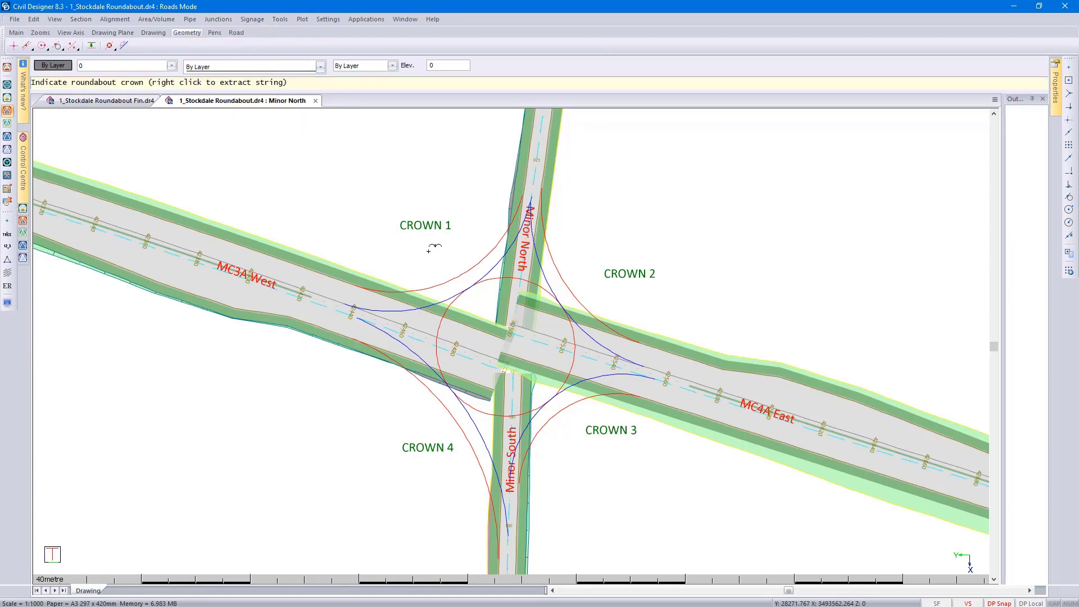
click(490, 278)
right_click(490, 279)
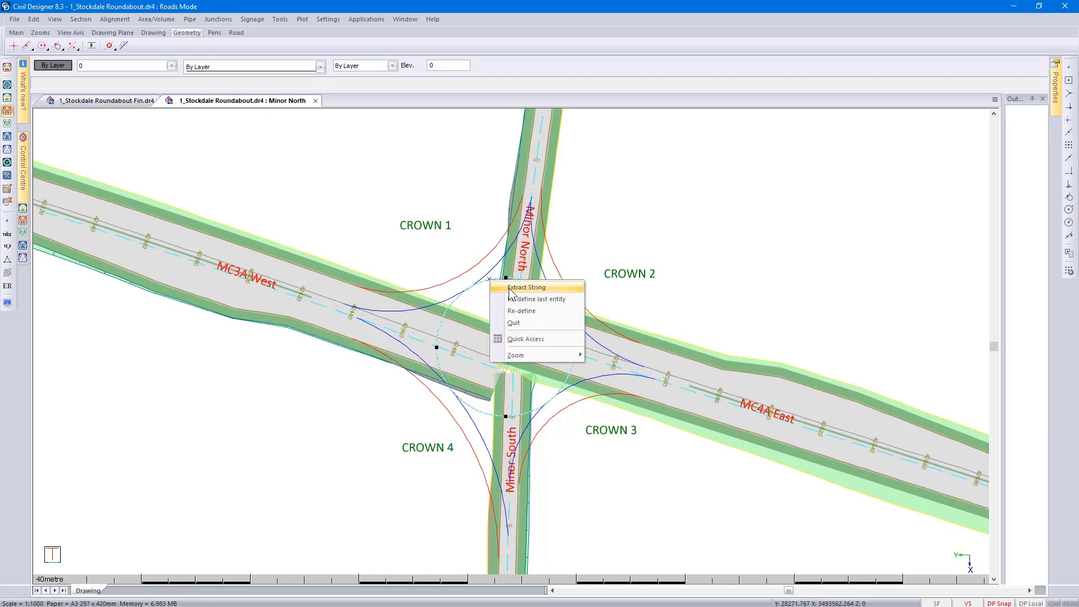
click(510, 288)
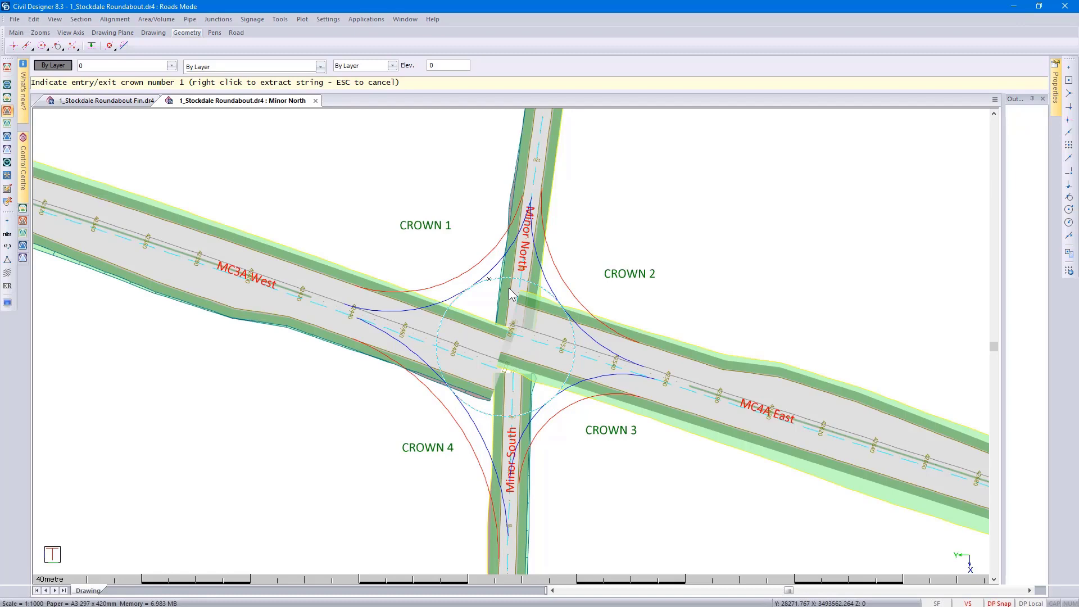
Extract the blue line at CROWN 1 as entry/exit crown 1, with entry at its MC3A West end and exit at its Minor North end.
scroll(510, 293, up, 3)
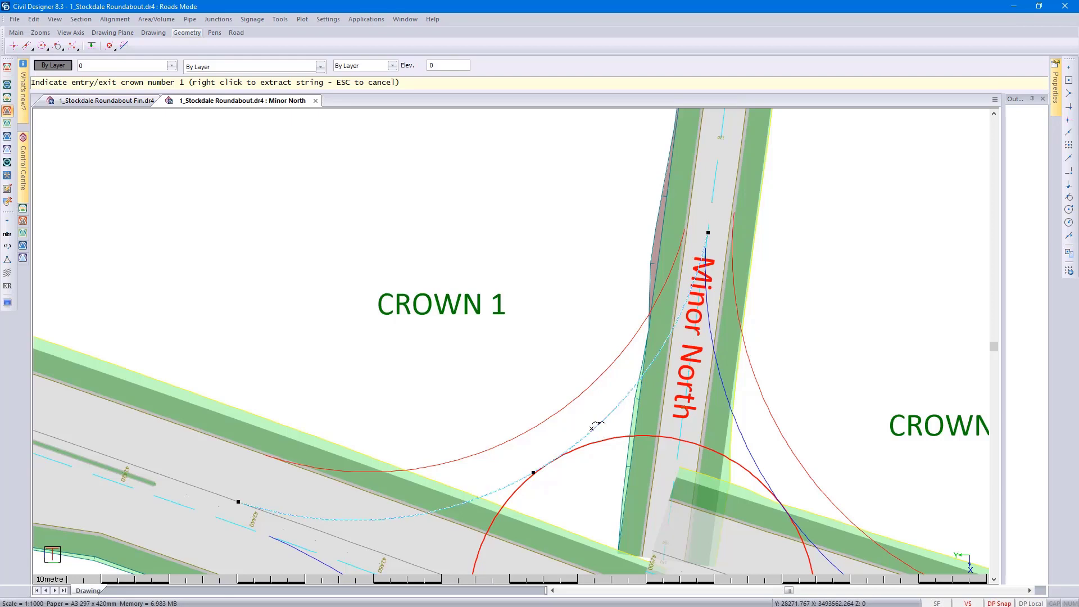
right_click(592, 428)
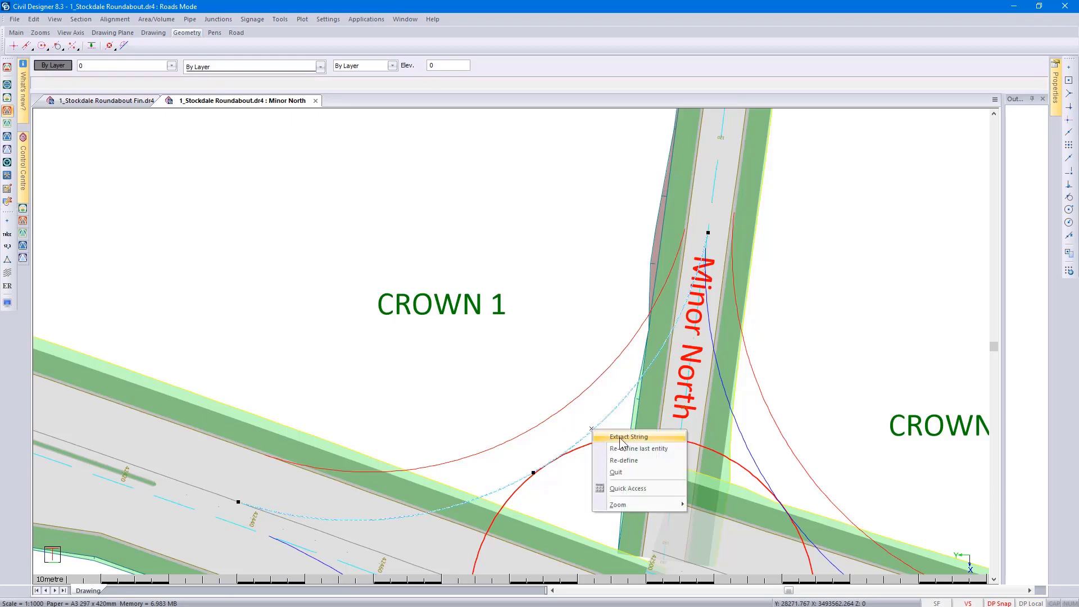
click(628, 436)
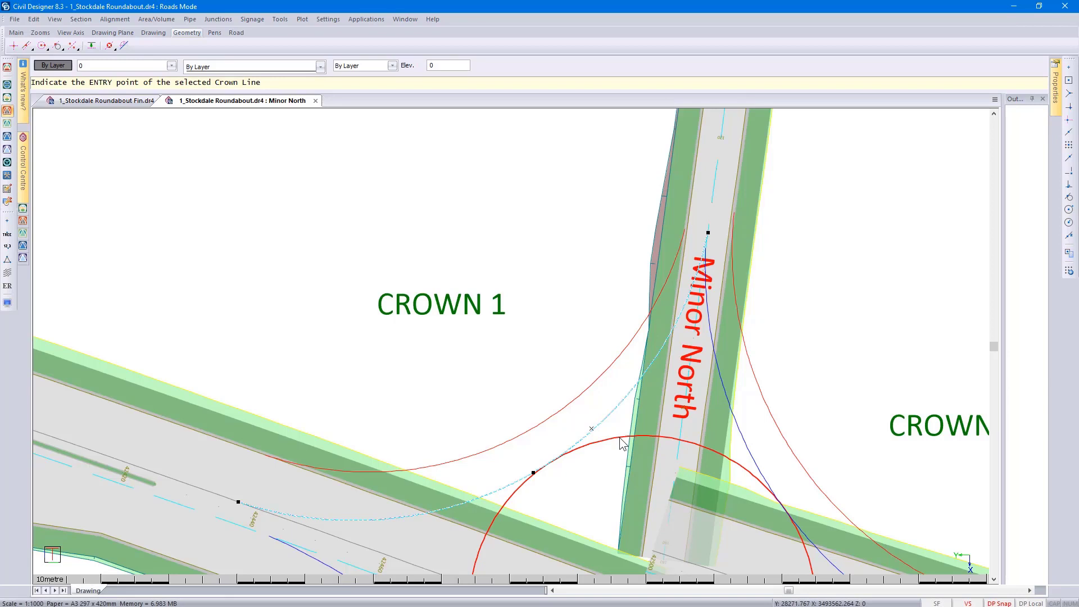
click(1068, 81)
click(238, 501)
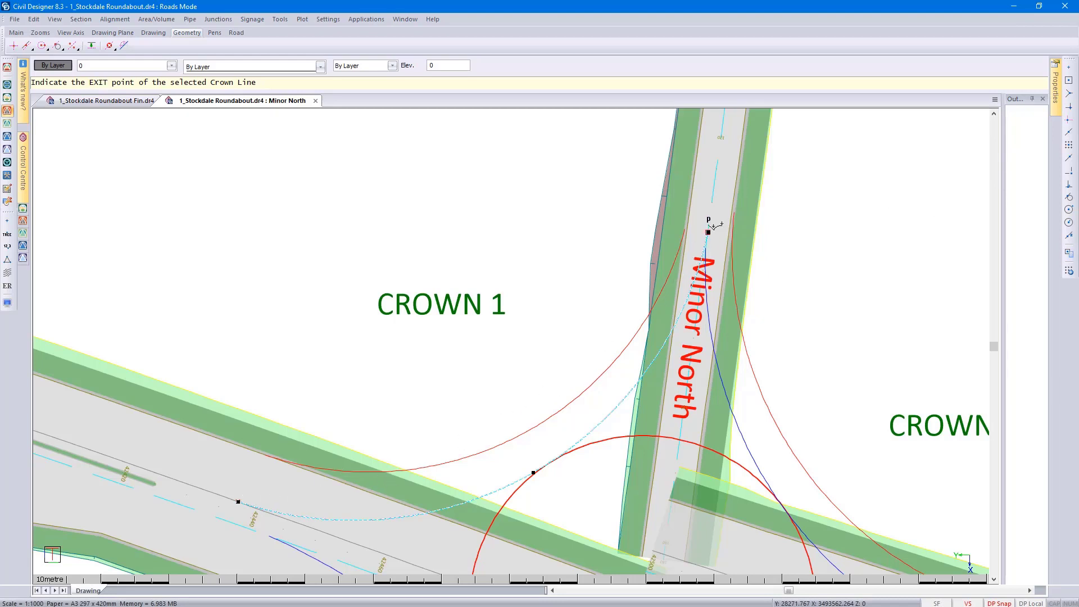
click(708, 231)
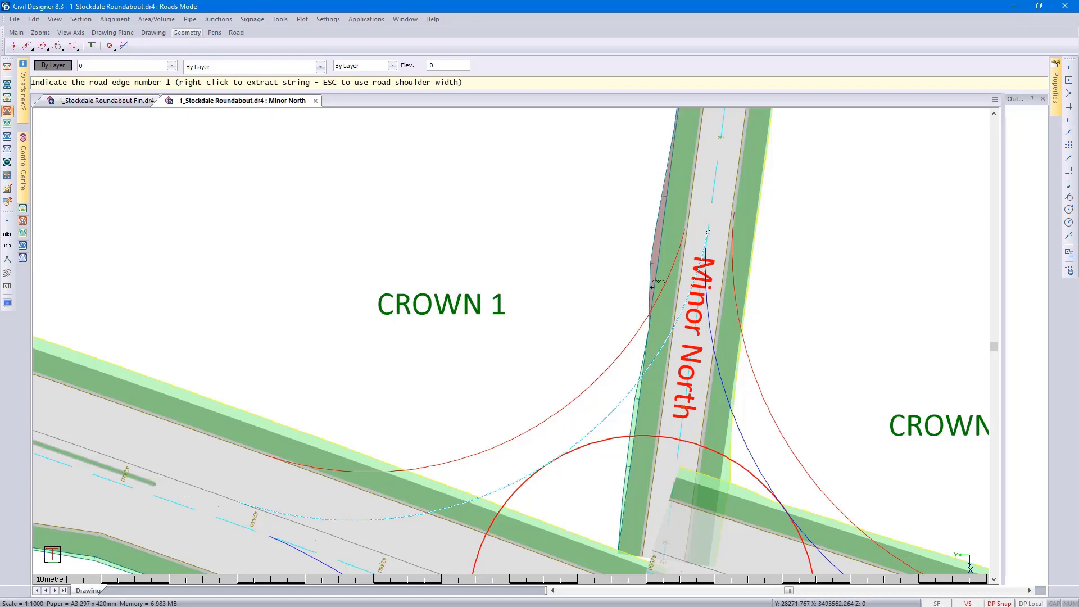
Extract the red arc at CROWN 1 as road edge 1 and accept the crown line with a 5.000 coordination interval.
right_click(538, 426)
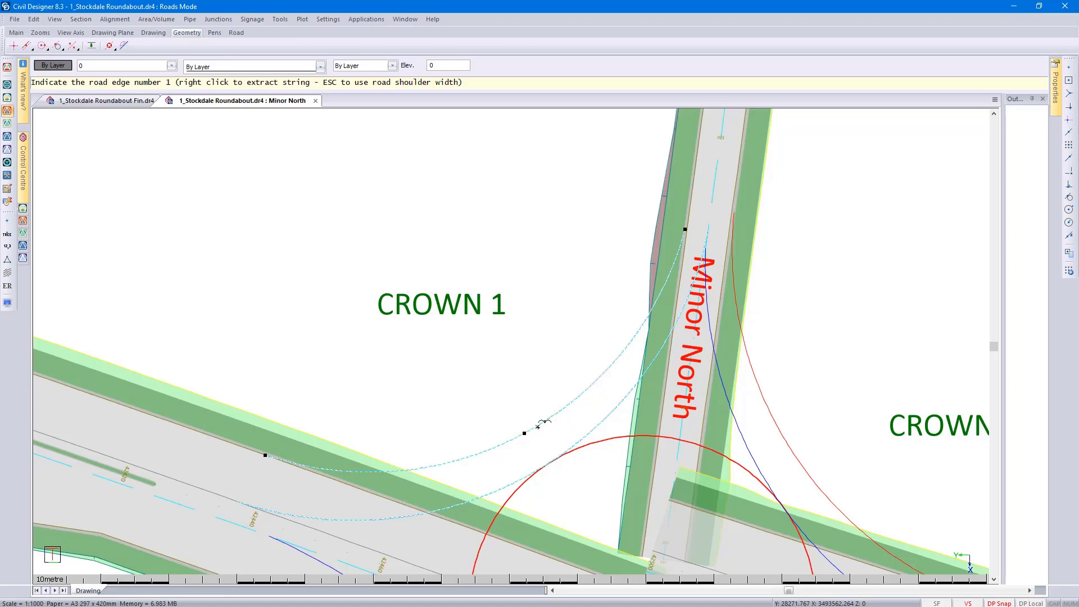
right_click(538, 426)
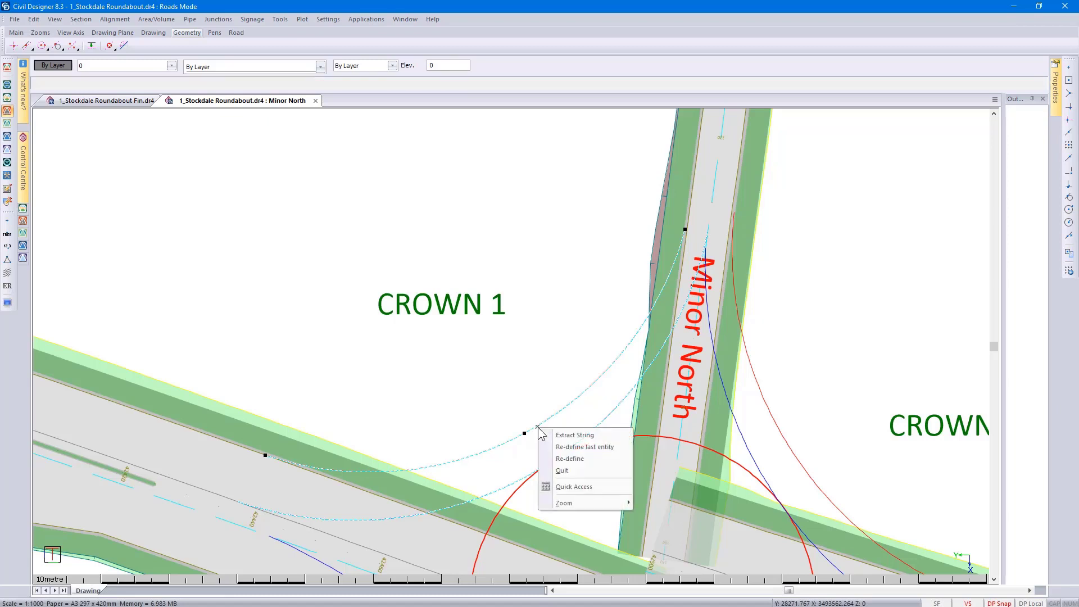
click(571, 436)
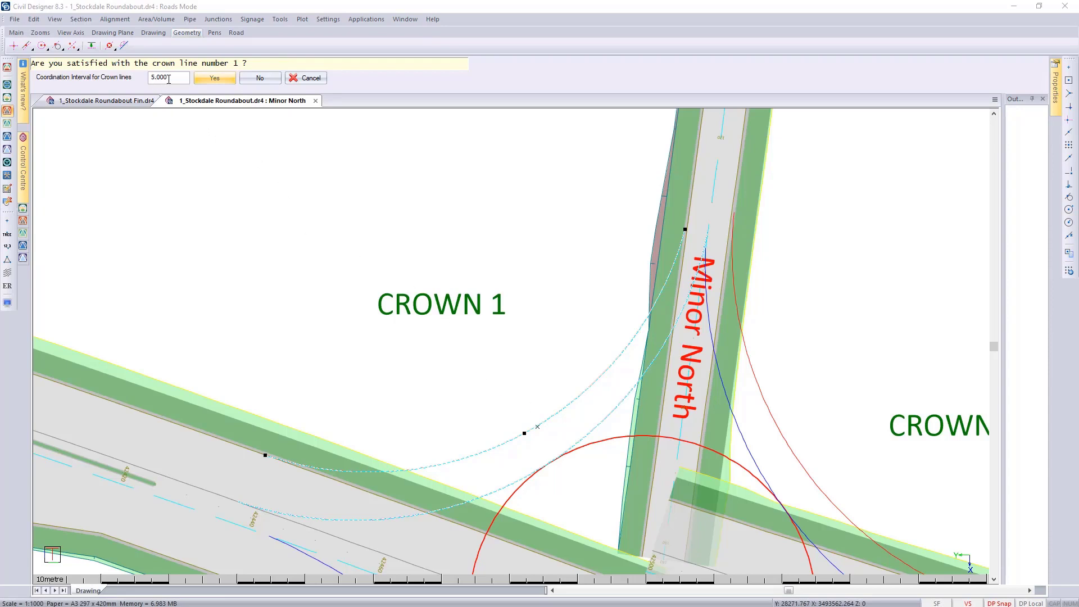
click(213, 78)
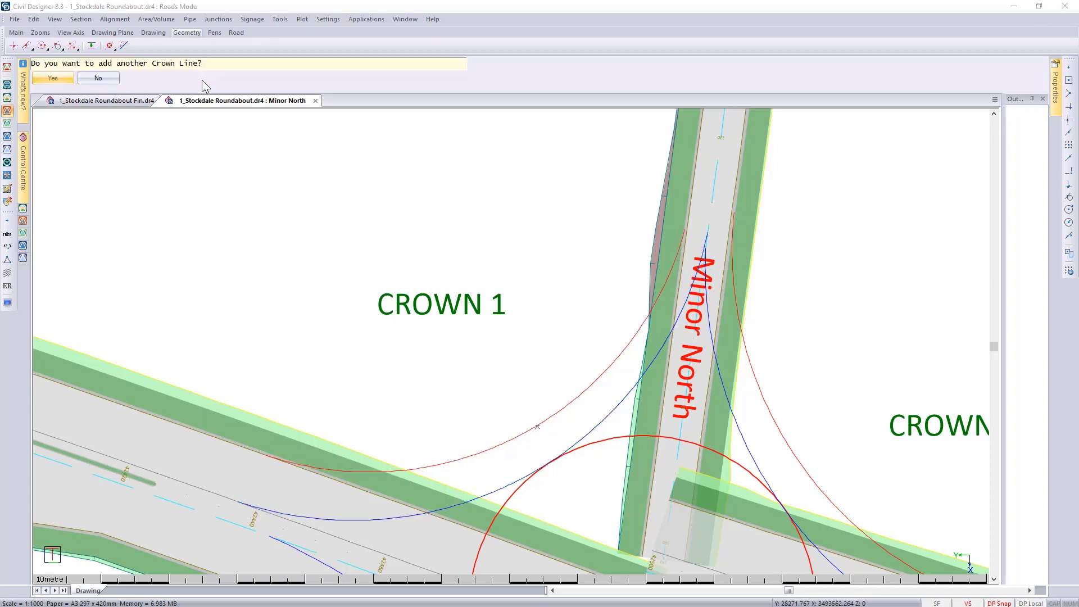
Add the blue line at CROWN 2 as entry/exit crown 2, with entry at its Minor North end and exit at its MC4A East end.
click(61, 80)
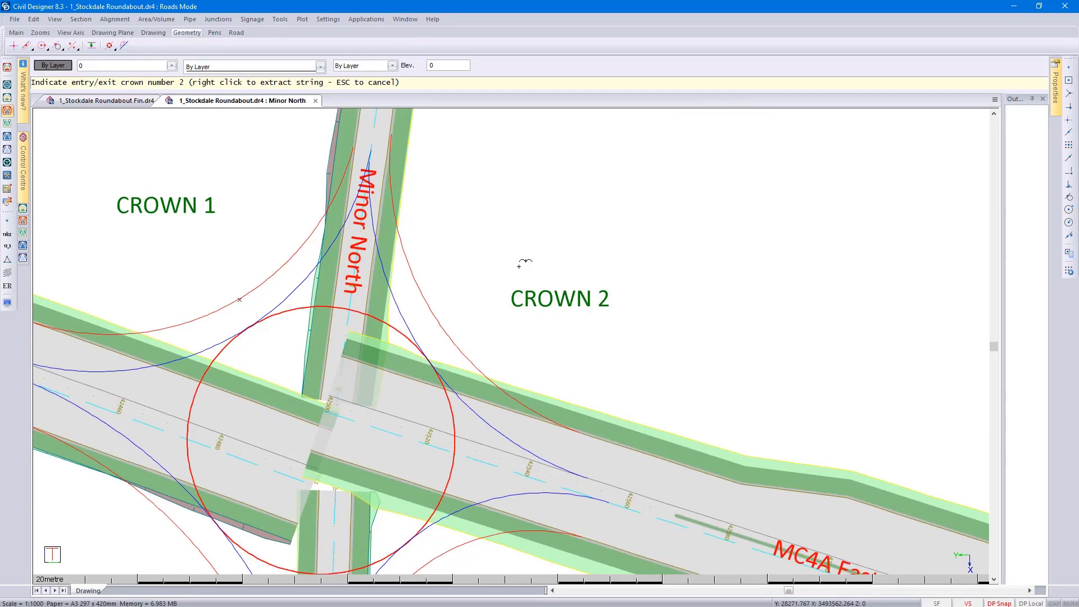
click(399, 310)
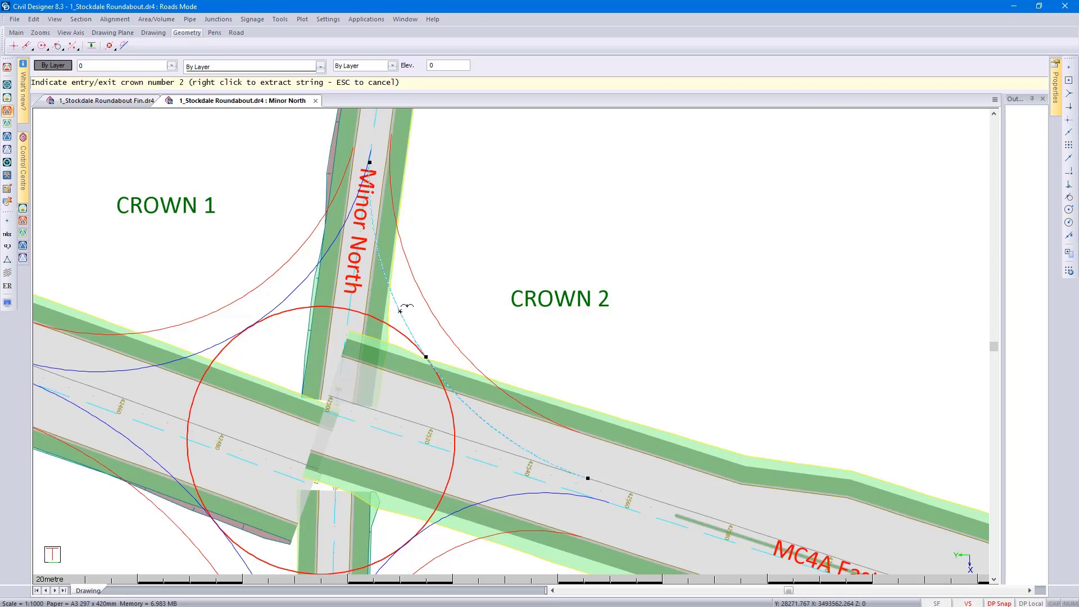
right_click(399, 310)
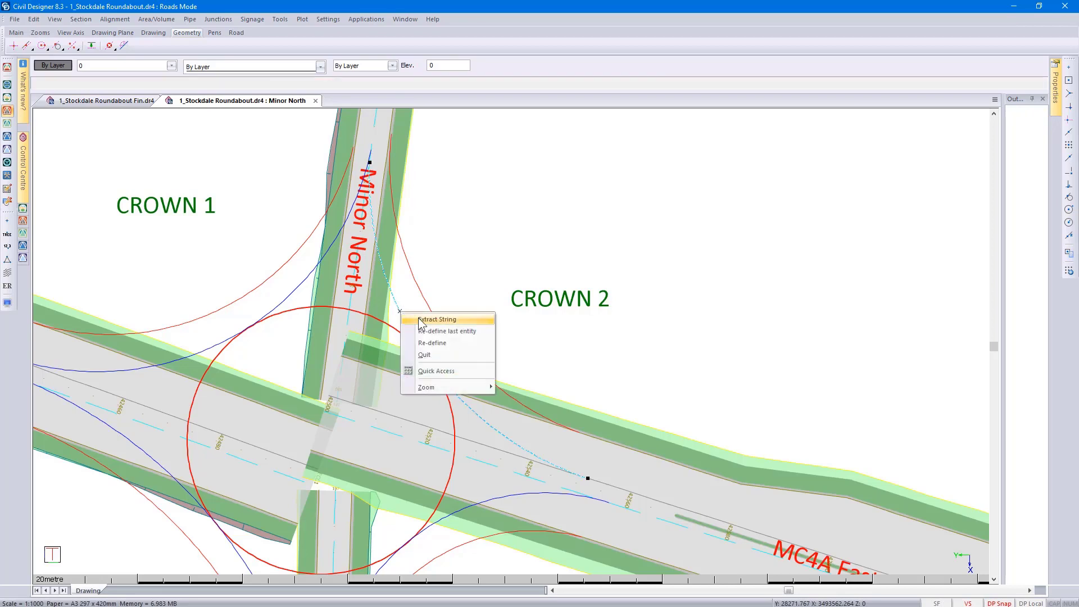
click(437, 319)
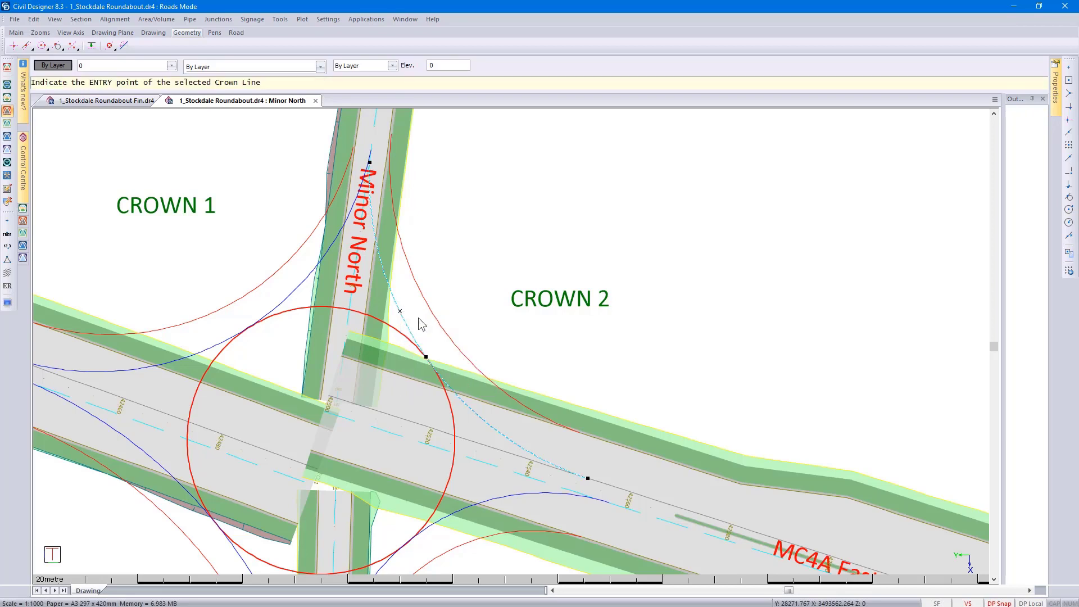
click(371, 162)
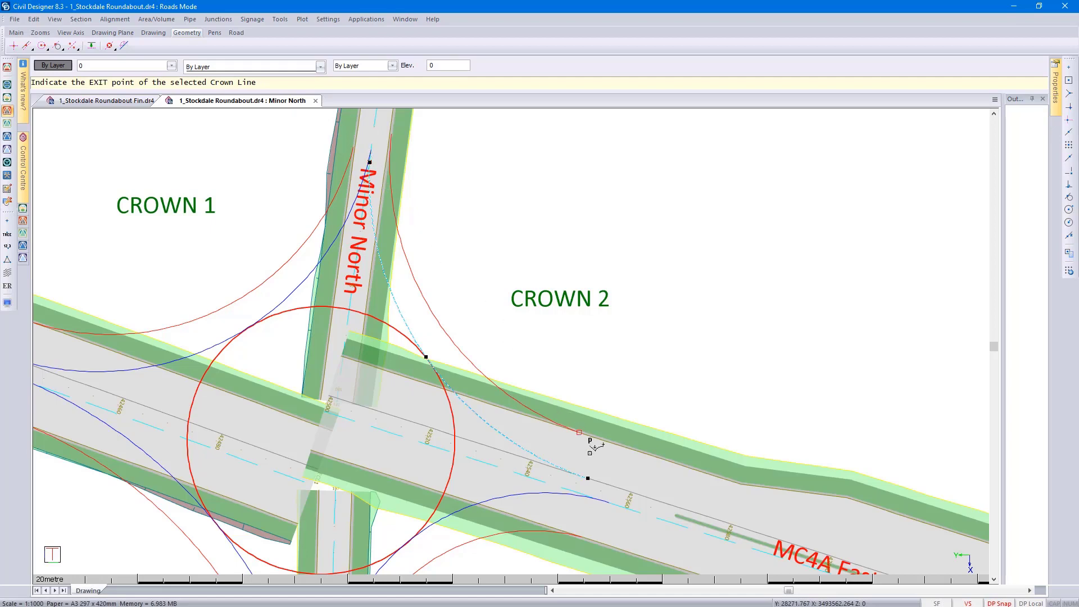
click(592, 474)
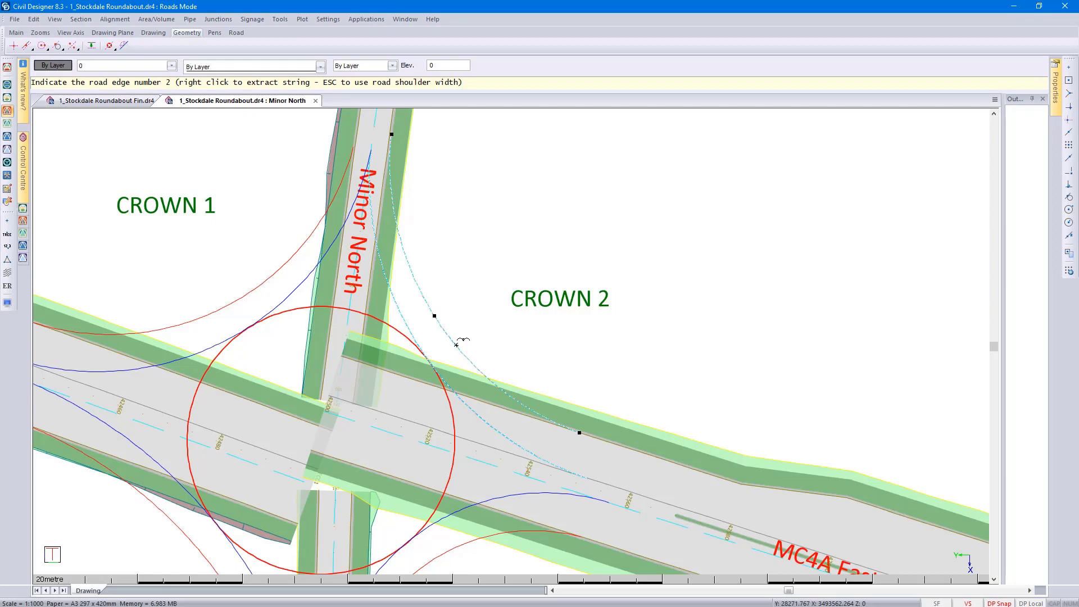
Extract the red arc at CROWN 2 as road edge 2, accept the crown line and proceed to adding a third one.
right_click(455, 344)
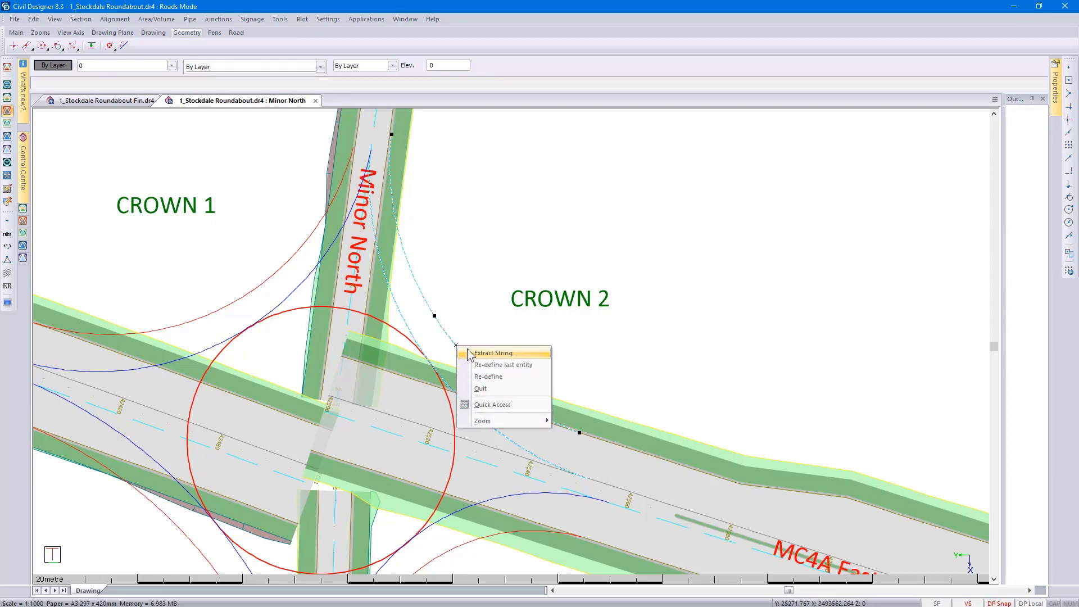
click(471, 355)
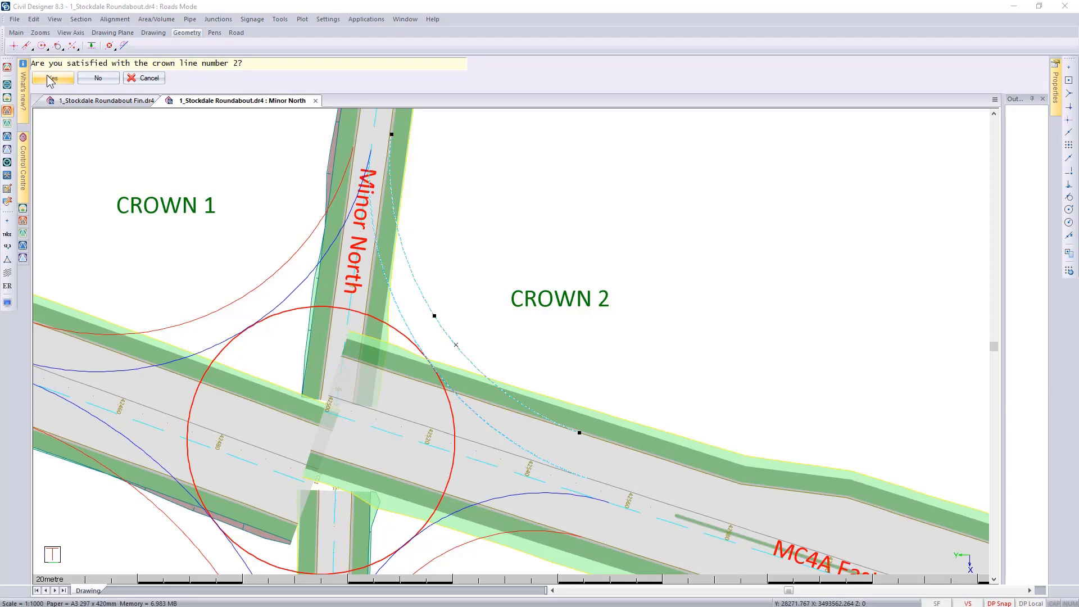
click(52, 78)
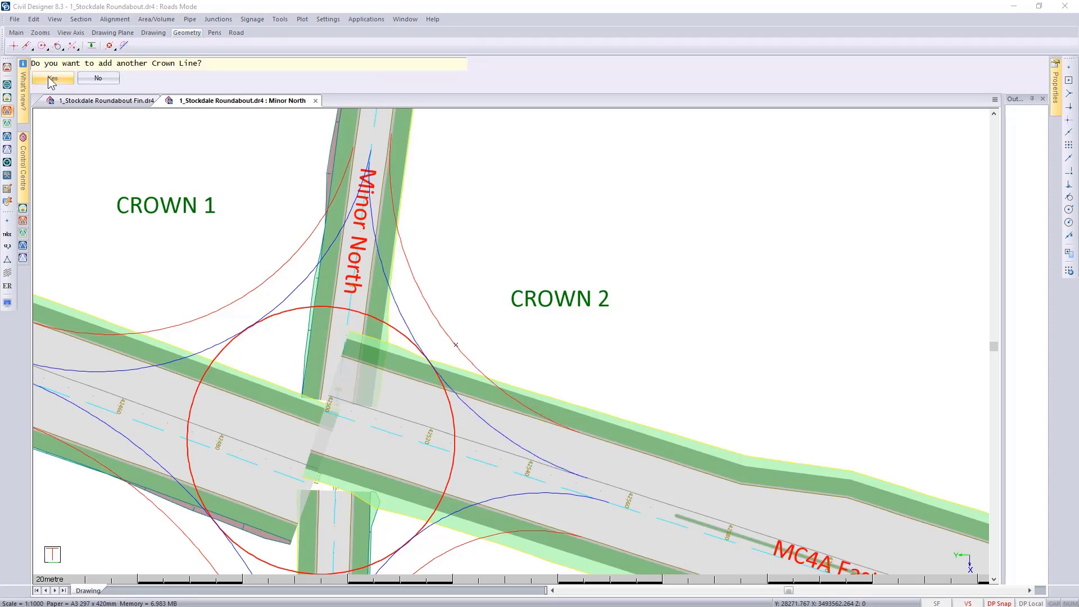
click(49, 78)
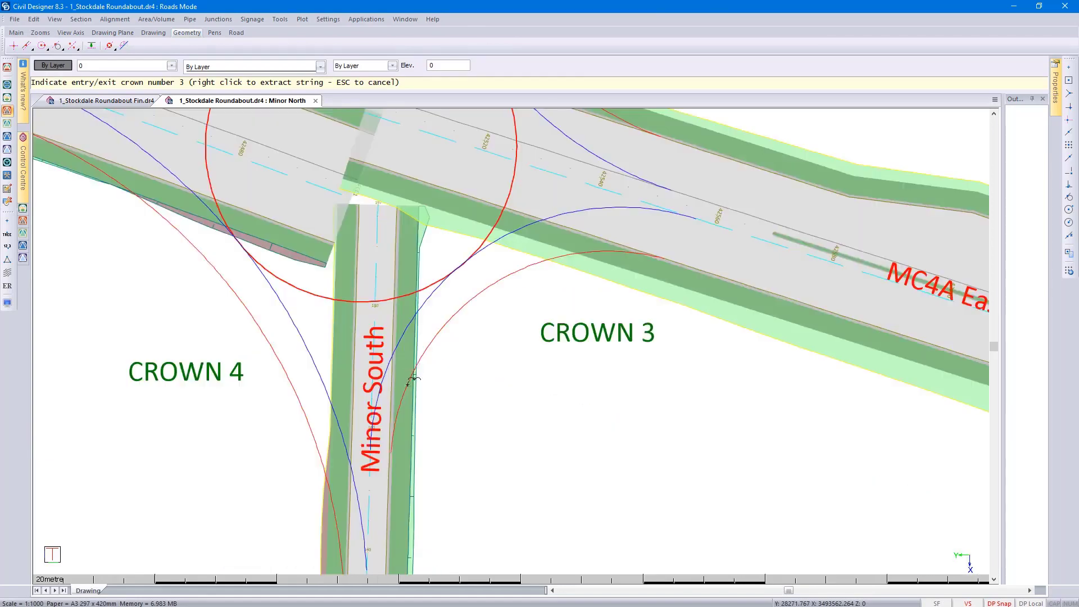
Extract the blue line at CROWN 3 as entry/exit crown 3, with entry at its MC4A East end and exit at its Minor South end.
right_click(432, 296)
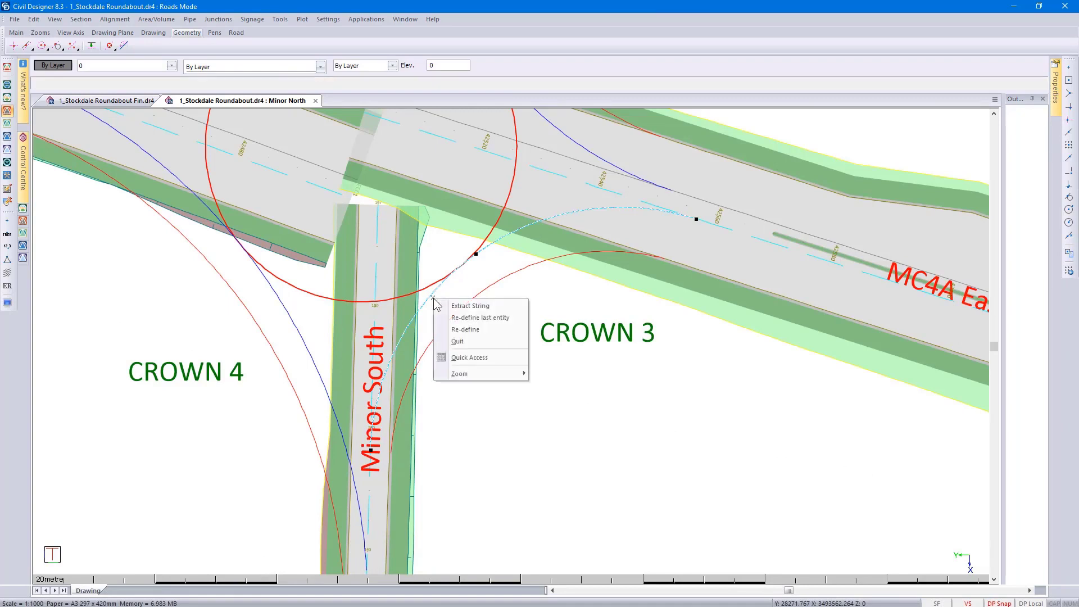
click(458, 306)
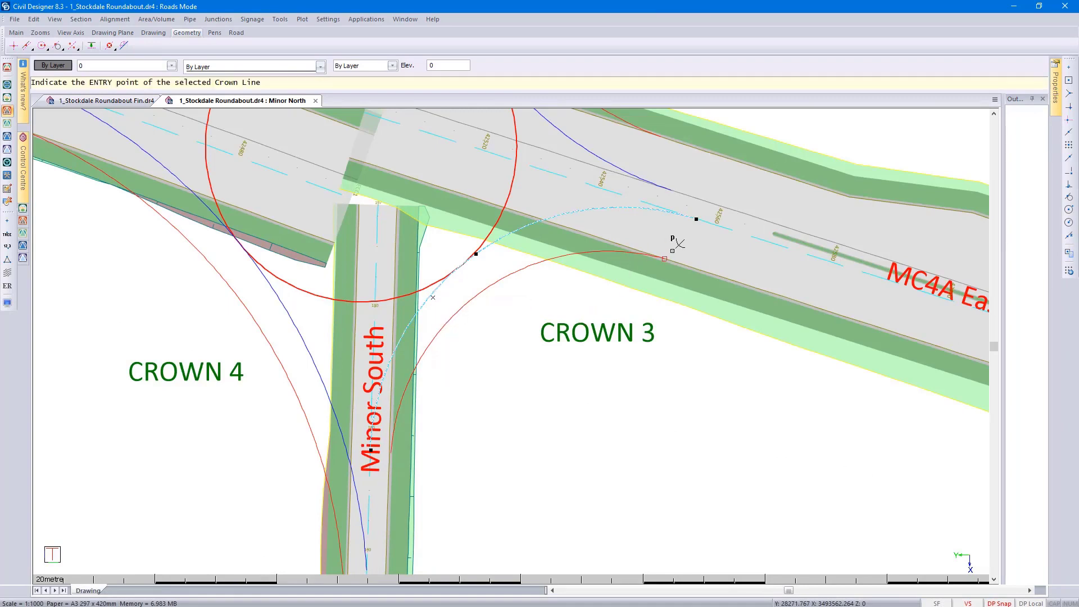
click(694, 218)
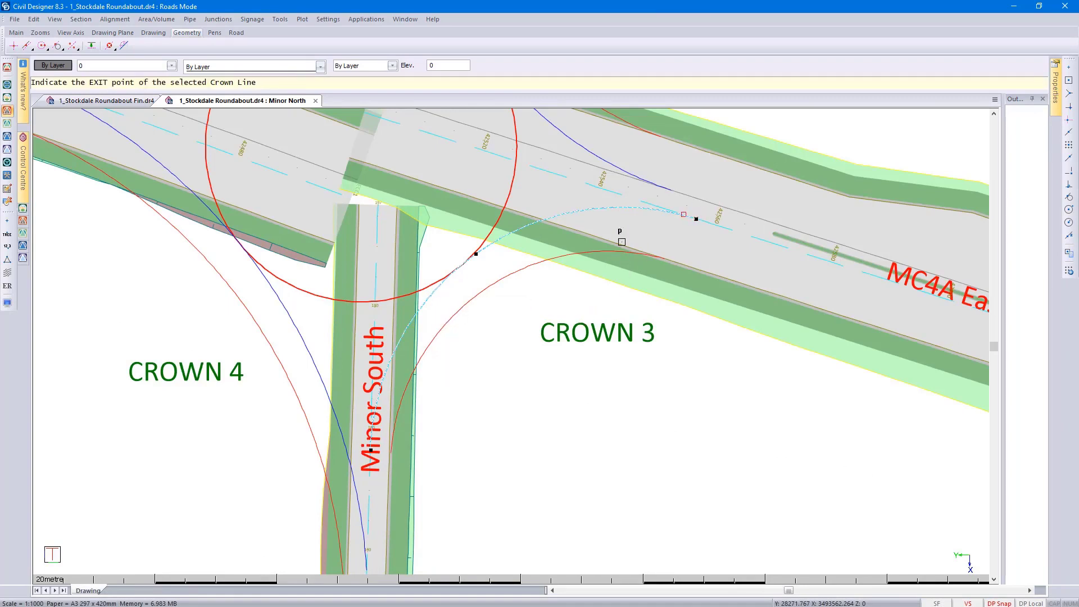
click(375, 441)
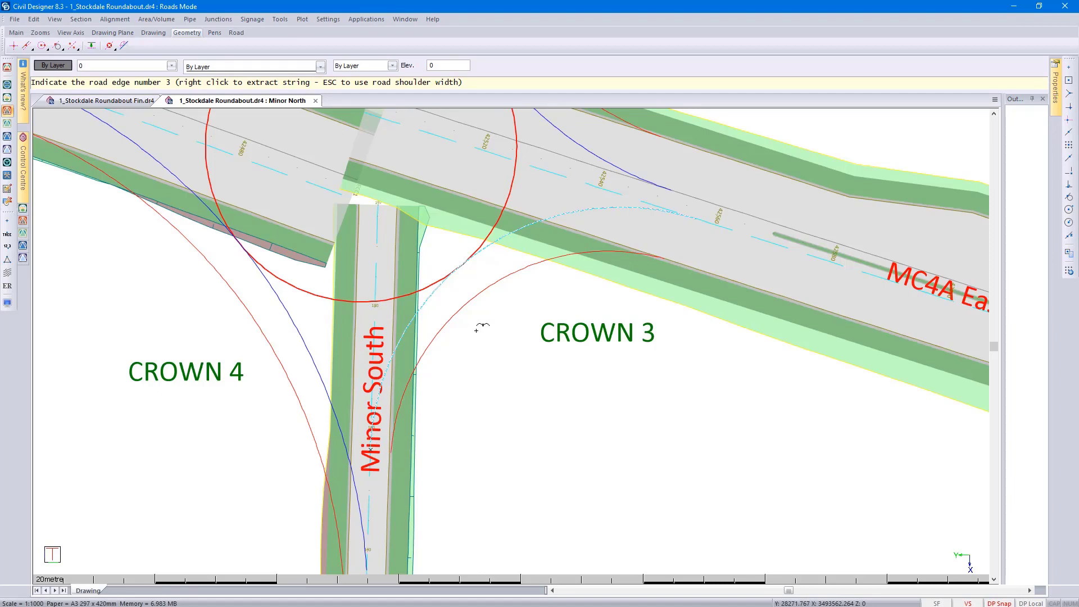
Extract the red arc at CROWN 3 as road edge 3, accept the crown line and proceed to adding a fourth one.
click(476, 300)
right_click(475, 301)
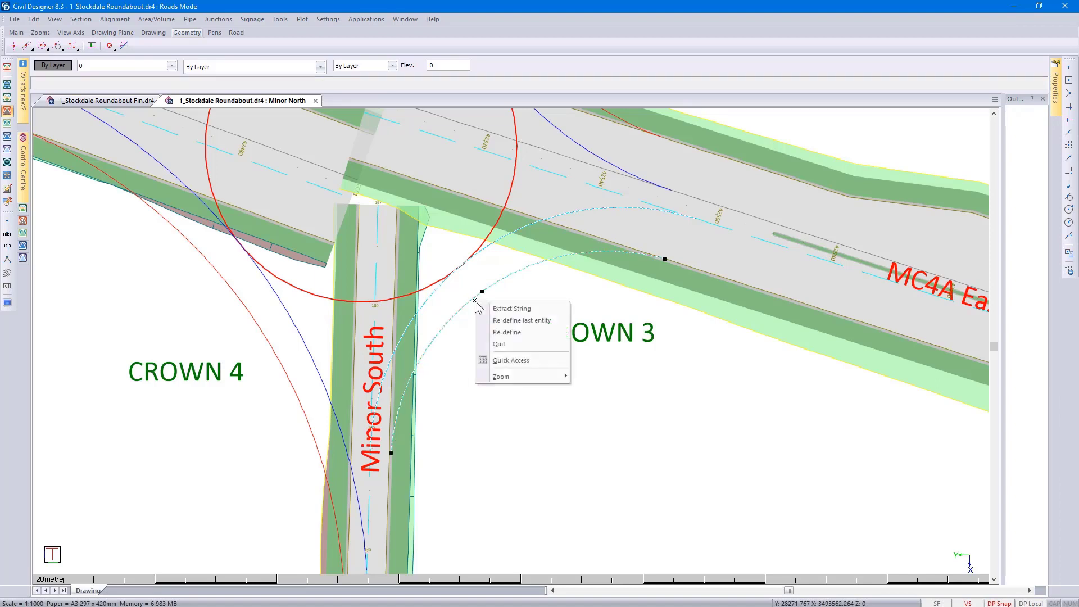
click(485, 309)
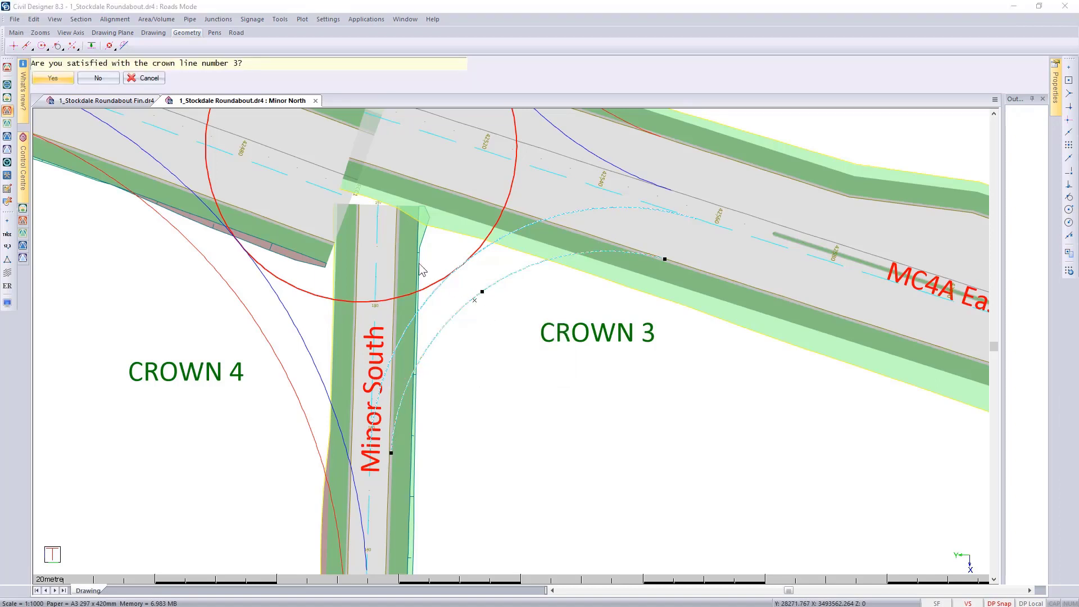
click(50, 84)
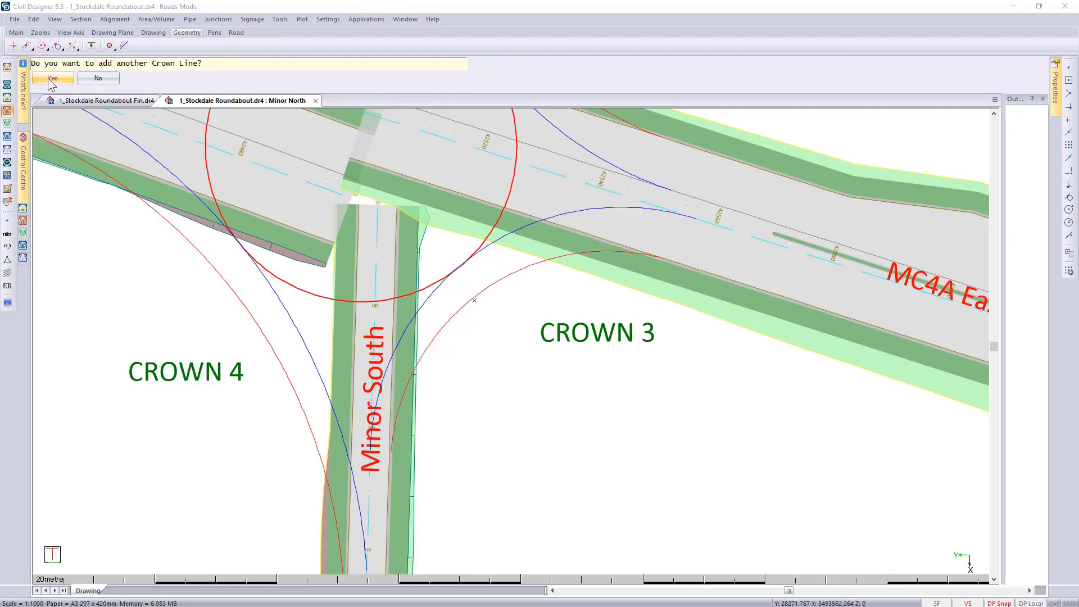
click(49, 84)
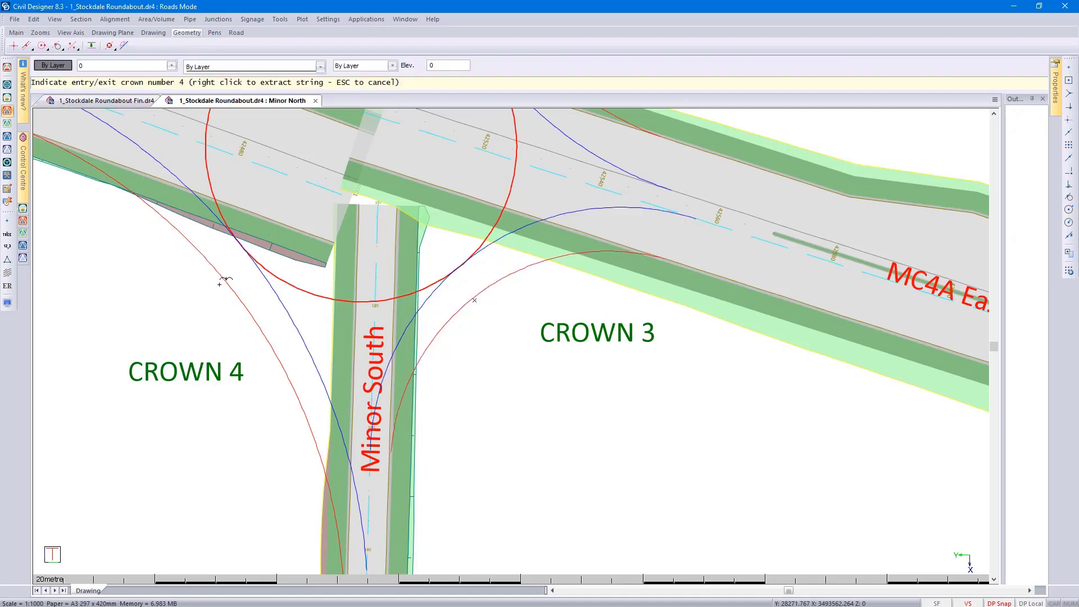
Extract the blue line at CROWN 4 as entry/exit crown 4, with entry at its Minor South end and exit at its MC3A West end.
scroll(250, 313, down, 2)
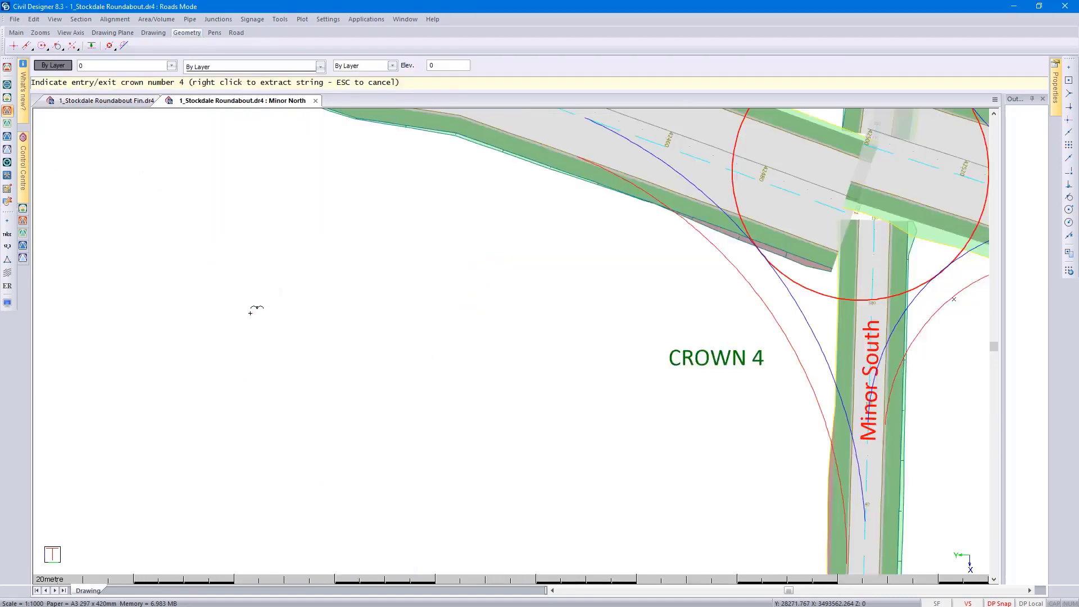
right_click(775, 299)
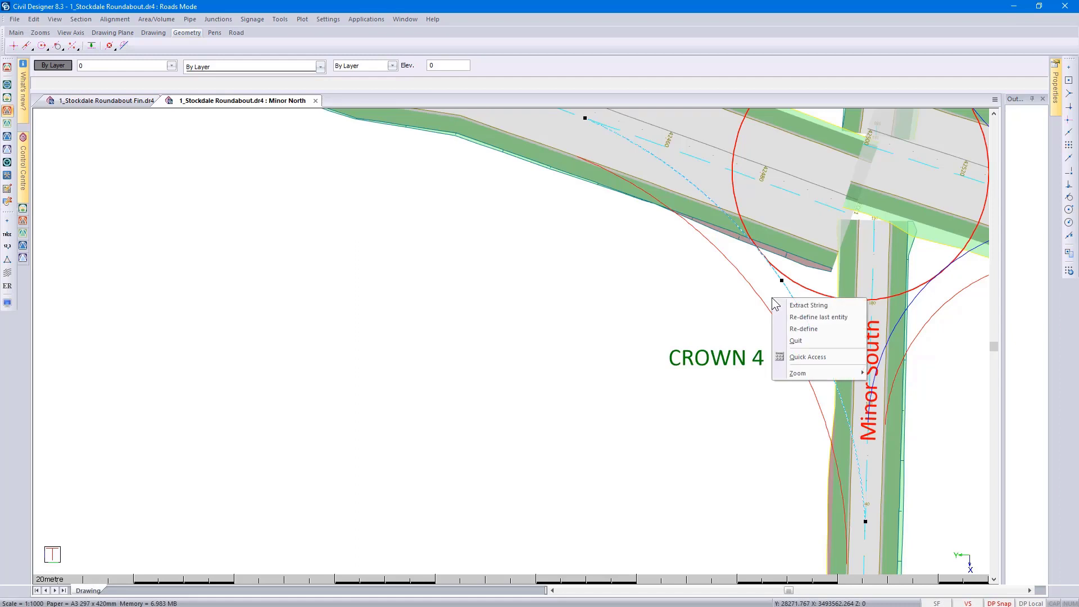
click(809, 316)
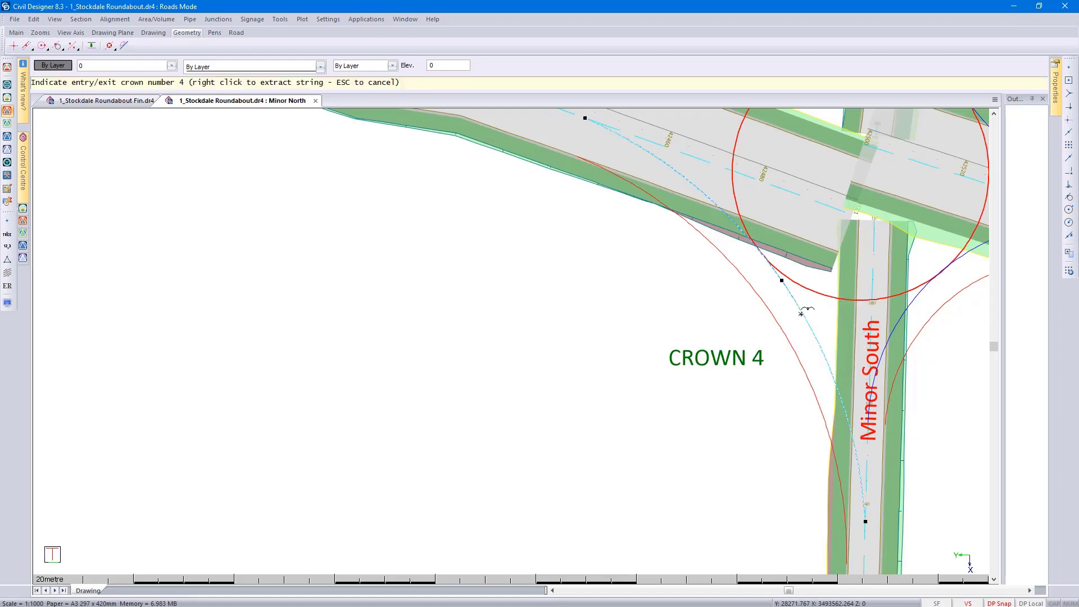
right_click(801, 314)
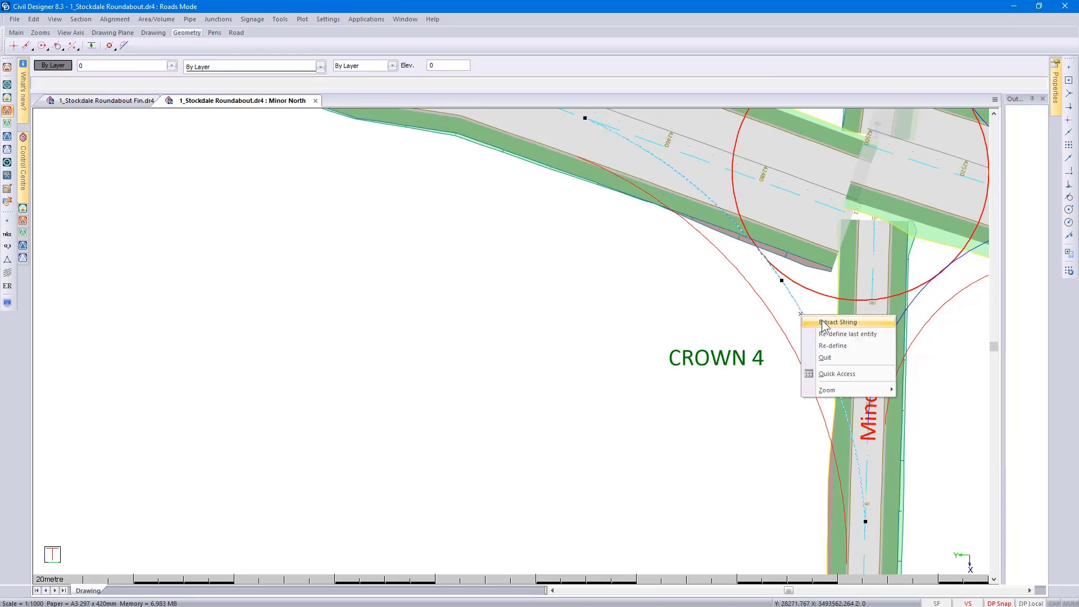
click(822, 319)
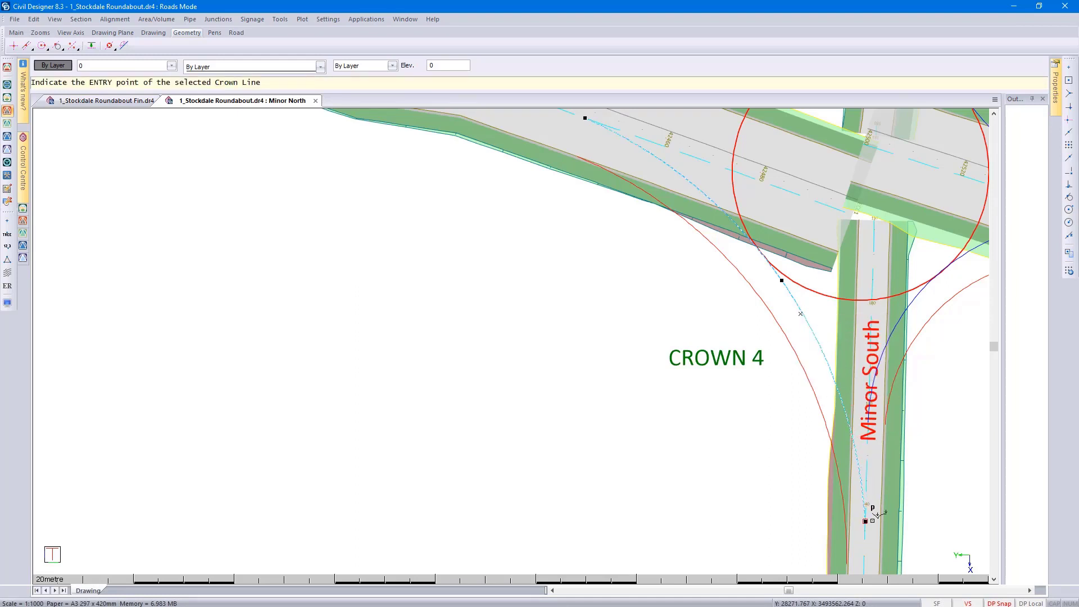
click(872, 514)
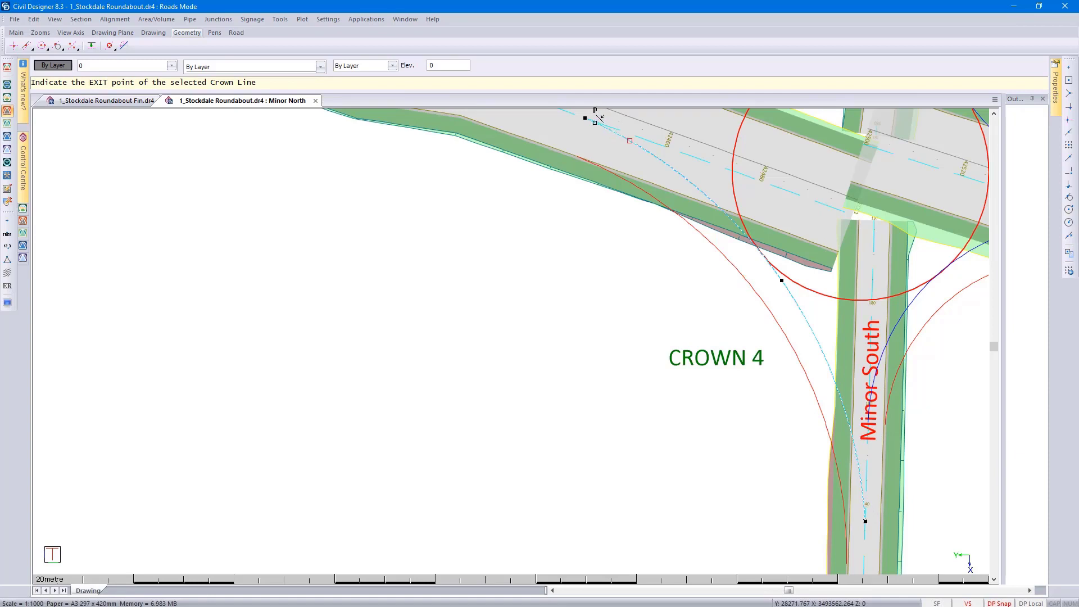
click(585, 116)
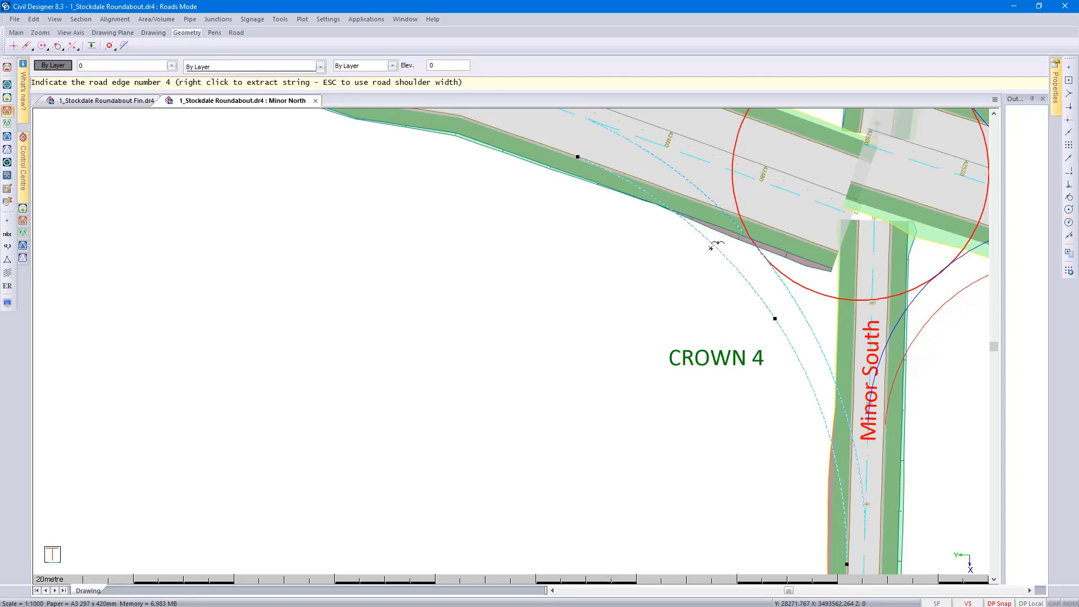
Extract the red arc at CROWN 4 as road edge 4, accept the crown line and finish adding crown lines.
right_click(711, 248)
click(742, 257)
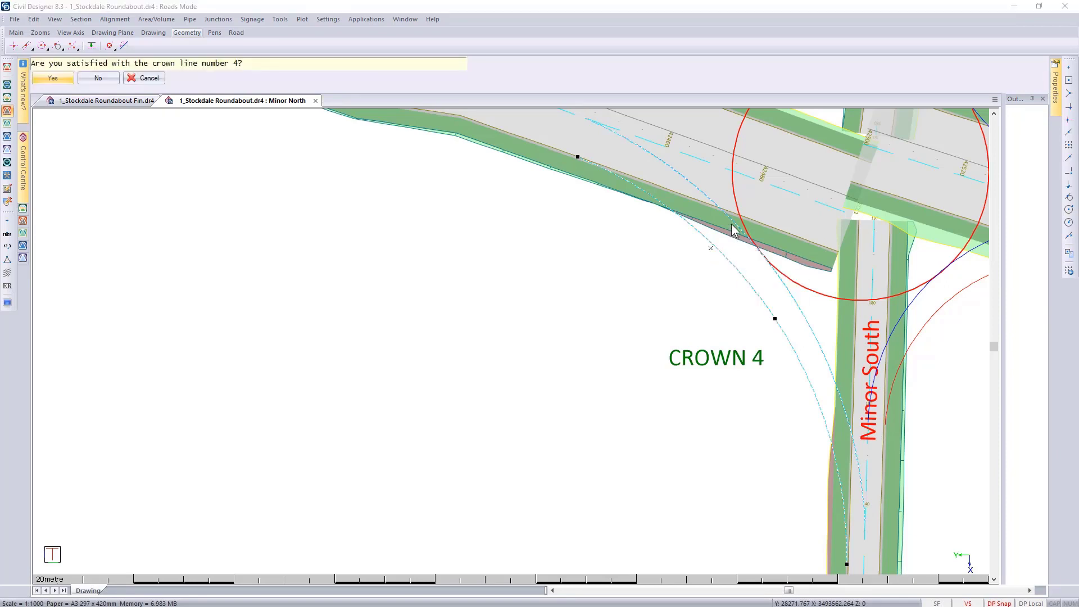
click(53, 79)
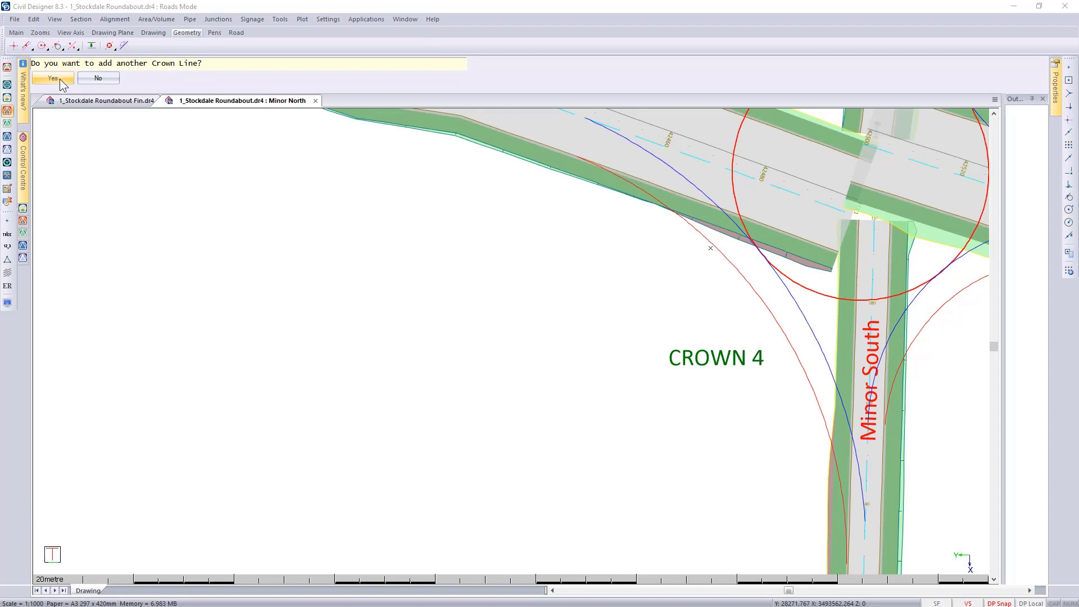
click(92, 82)
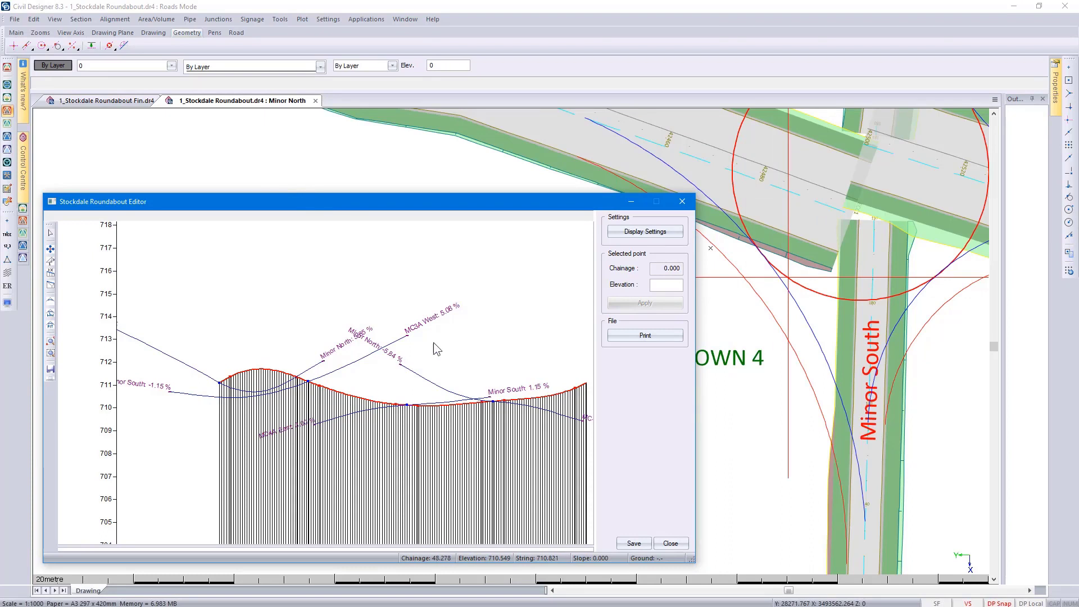
Display only the Minor South - MC3A West string line in the roundabout profile and make it the active string.
click(626, 232)
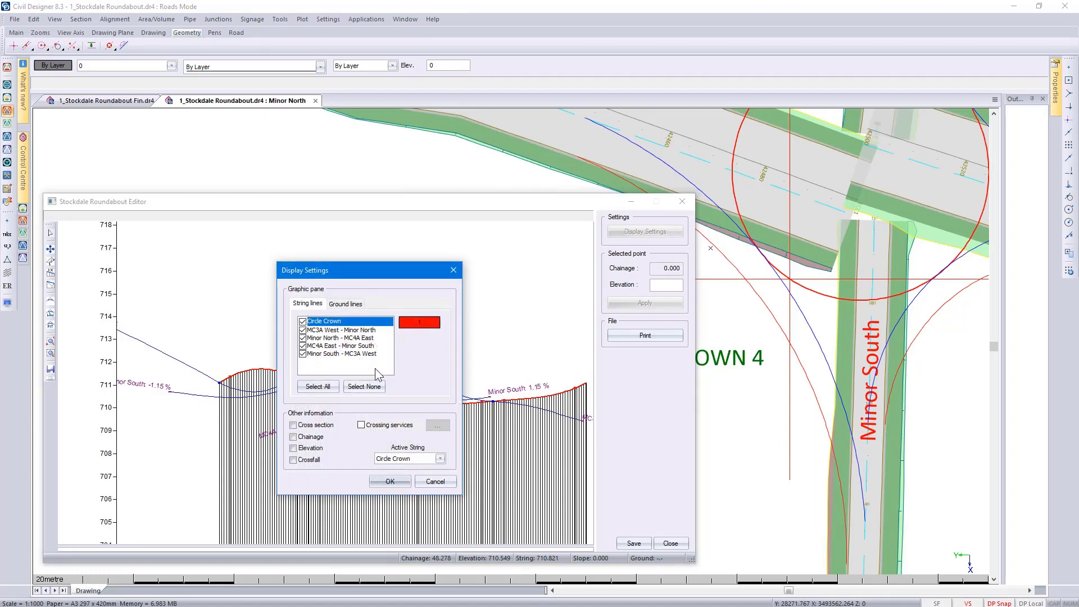
click(356, 388)
click(343, 308)
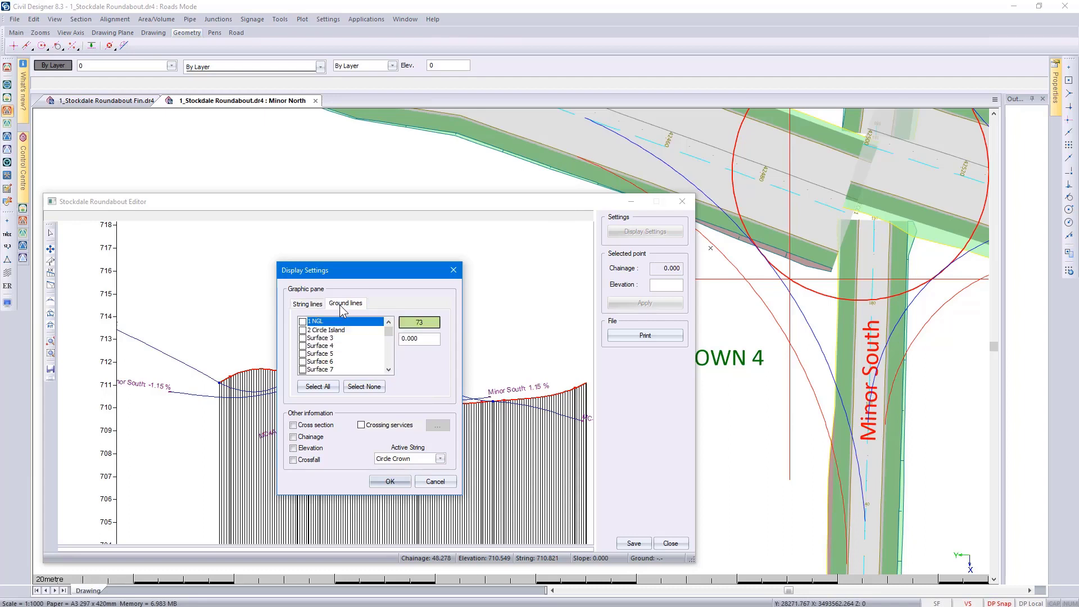
click(316, 303)
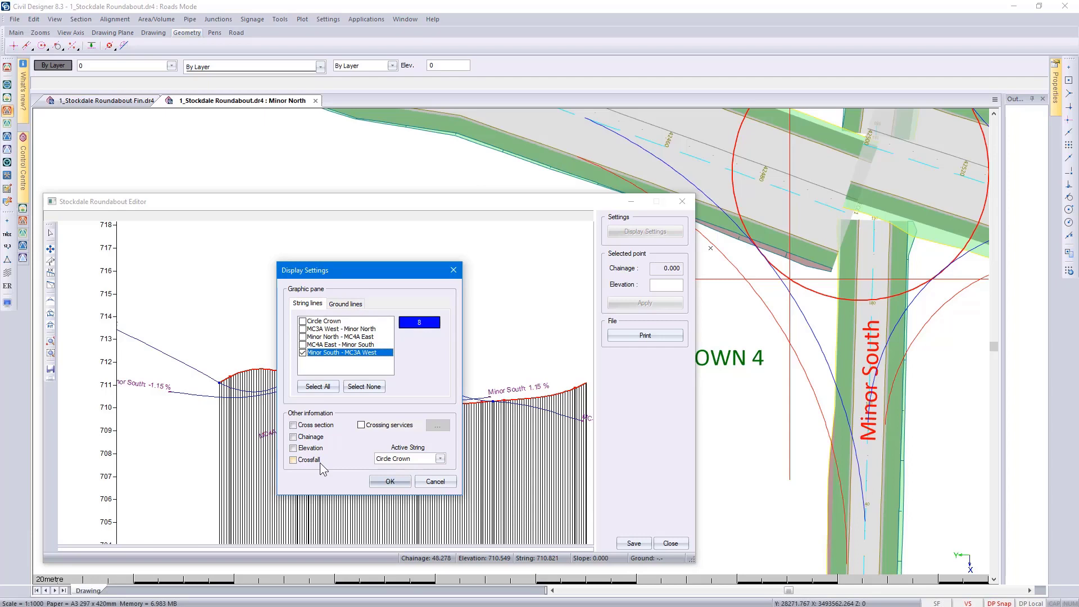
click(362, 426)
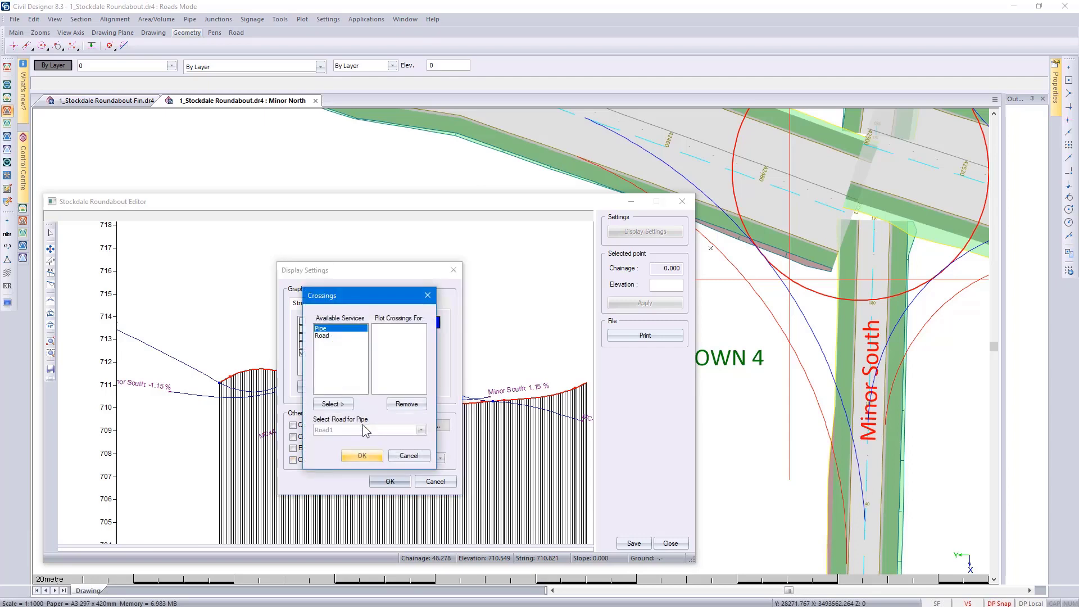
click(401, 456)
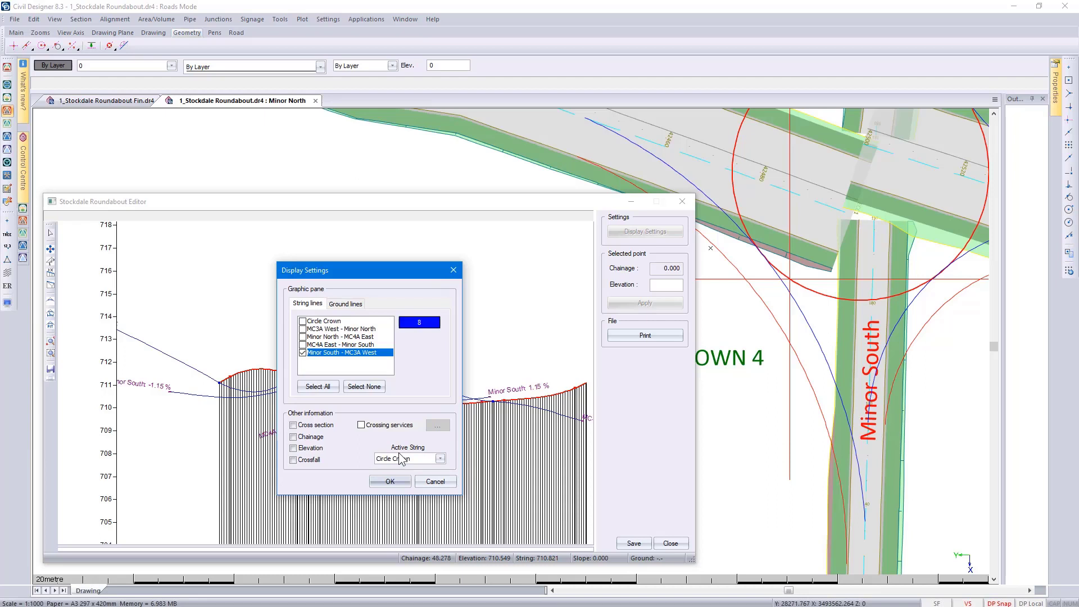
click(401, 460)
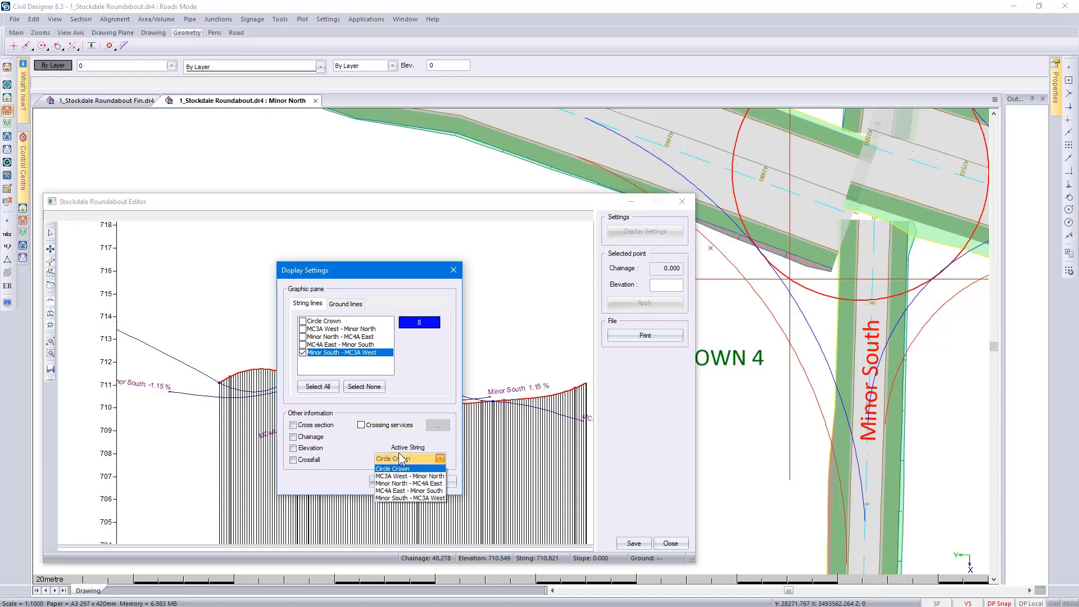
click(410, 498)
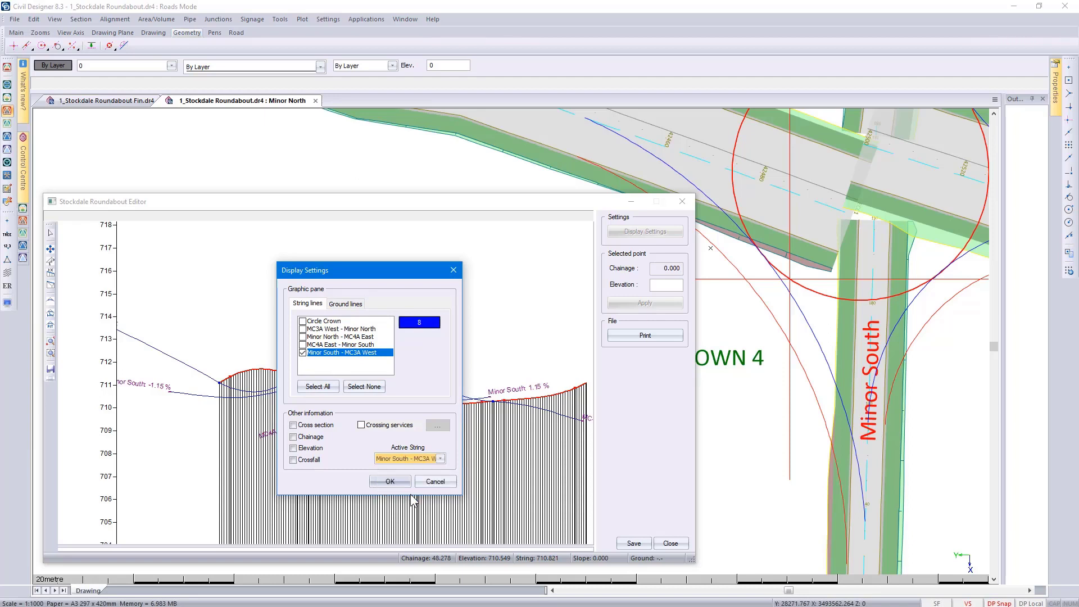
click(402, 481)
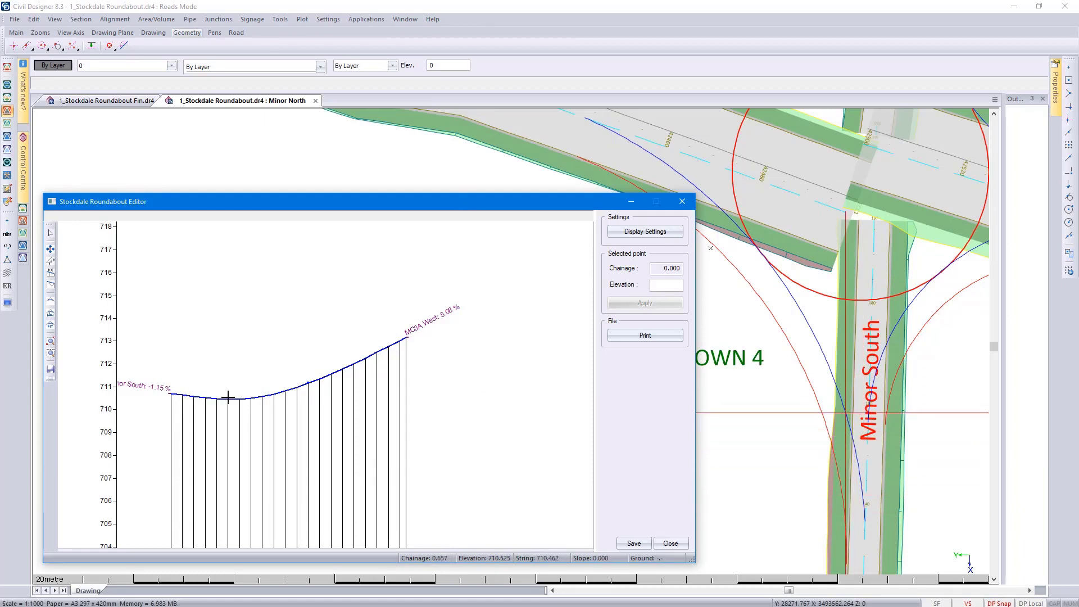
Select the profile point where the string meets the roundabout circle and display the Circle Crown string alongside it.
click(308, 380)
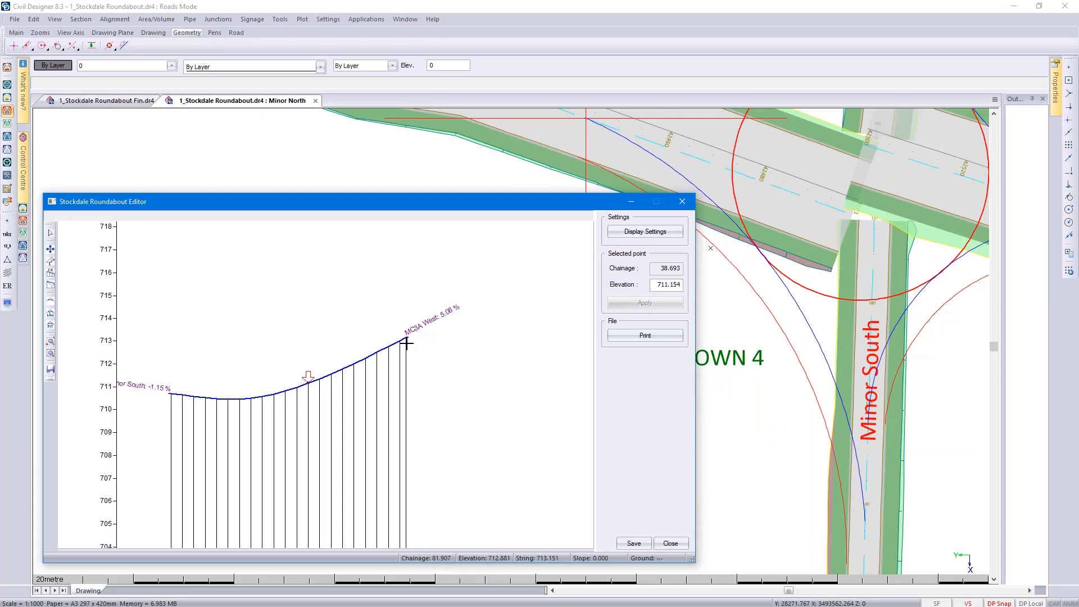
click(622, 235)
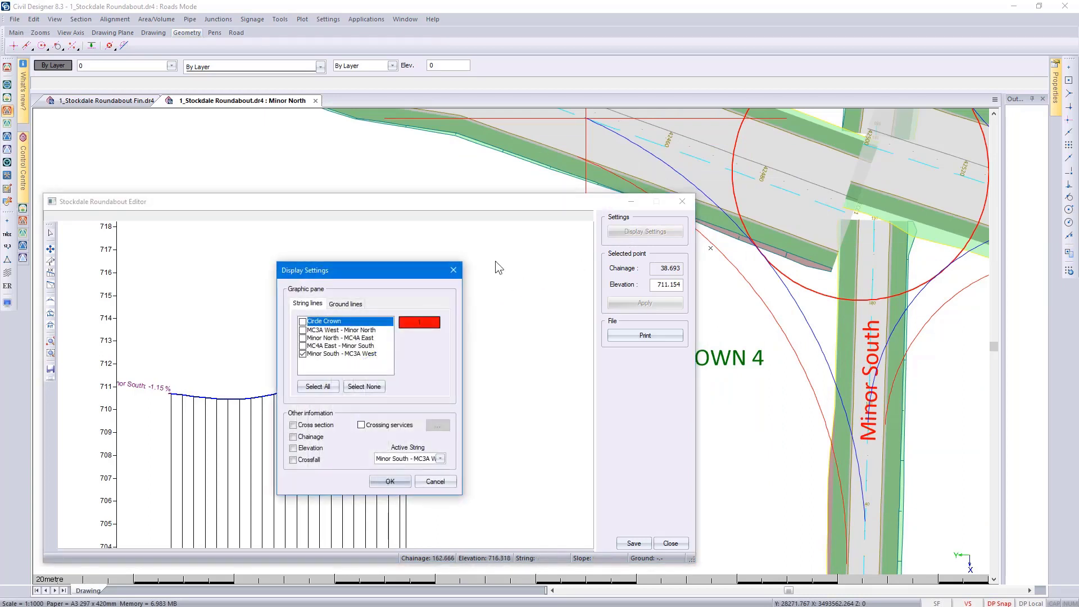
click(303, 322)
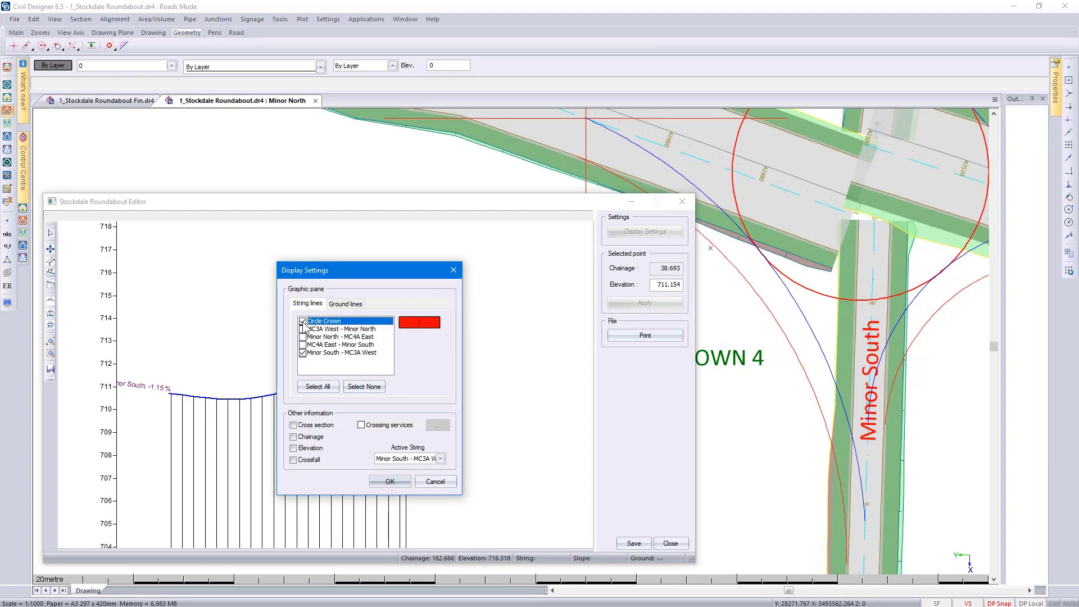
click(388, 481)
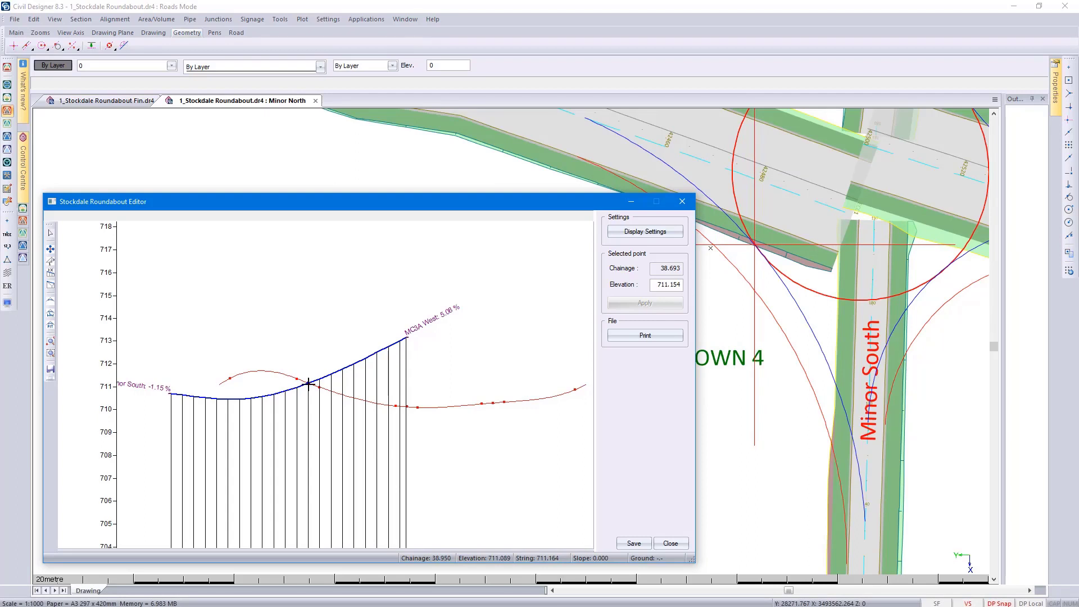
Display all the string lines in the roundabout profile.
click(616, 235)
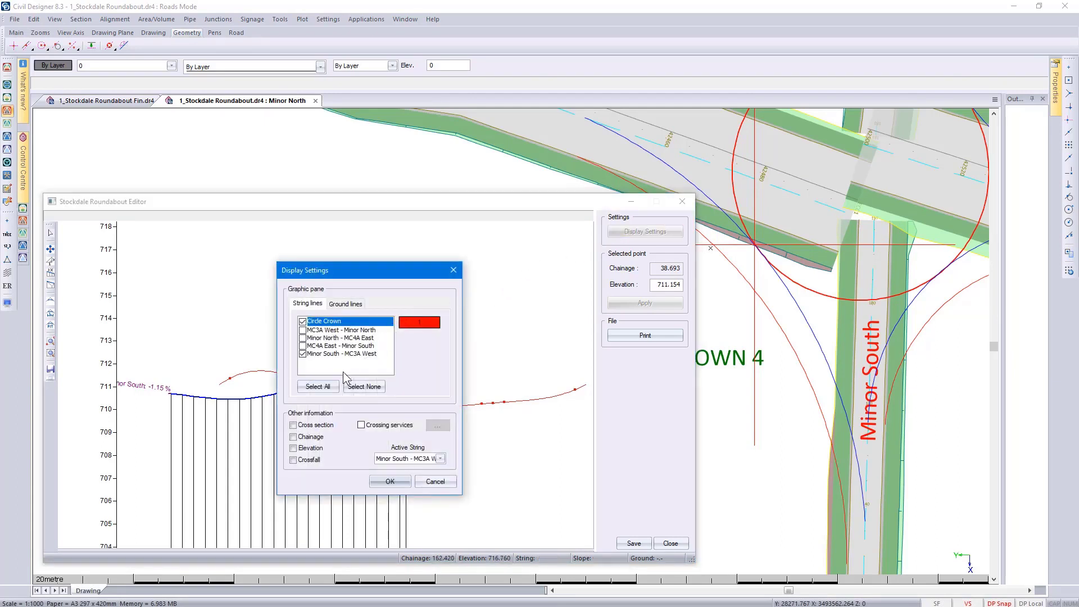
click(318, 386)
click(395, 480)
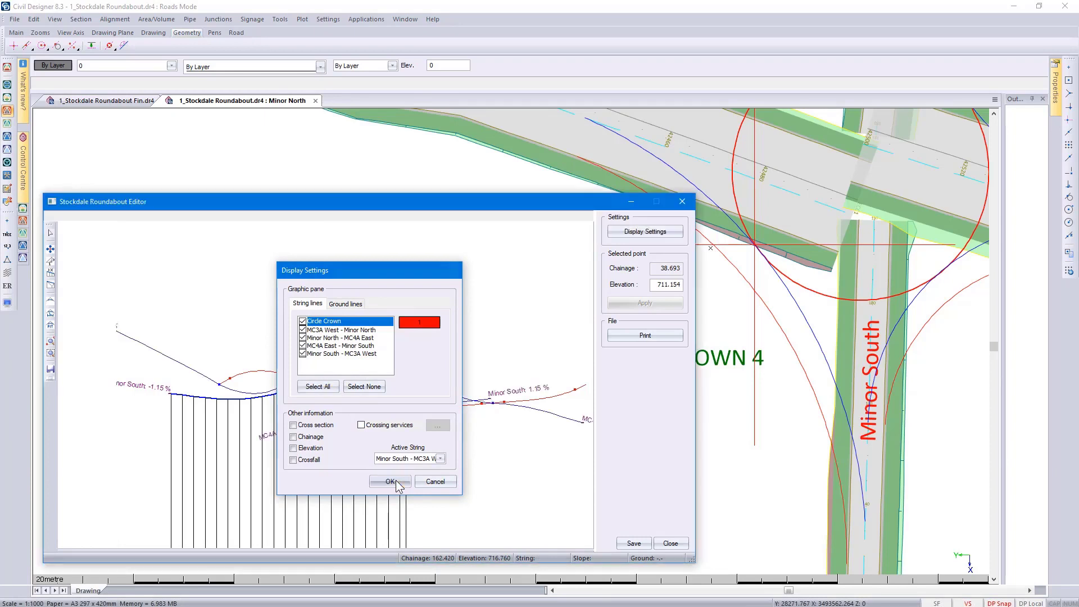
Set Circle Crown as the active string and close the Stockdale Roundabout Editor to continue to the road setup.
click(626, 231)
click(440, 458)
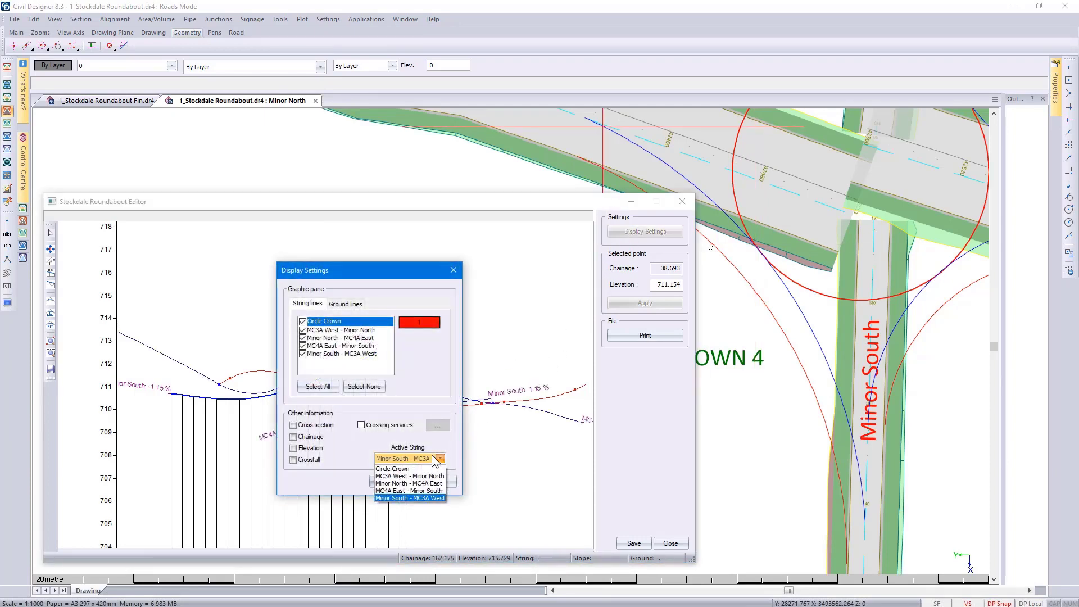
click(403, 467)
click(390, 482)
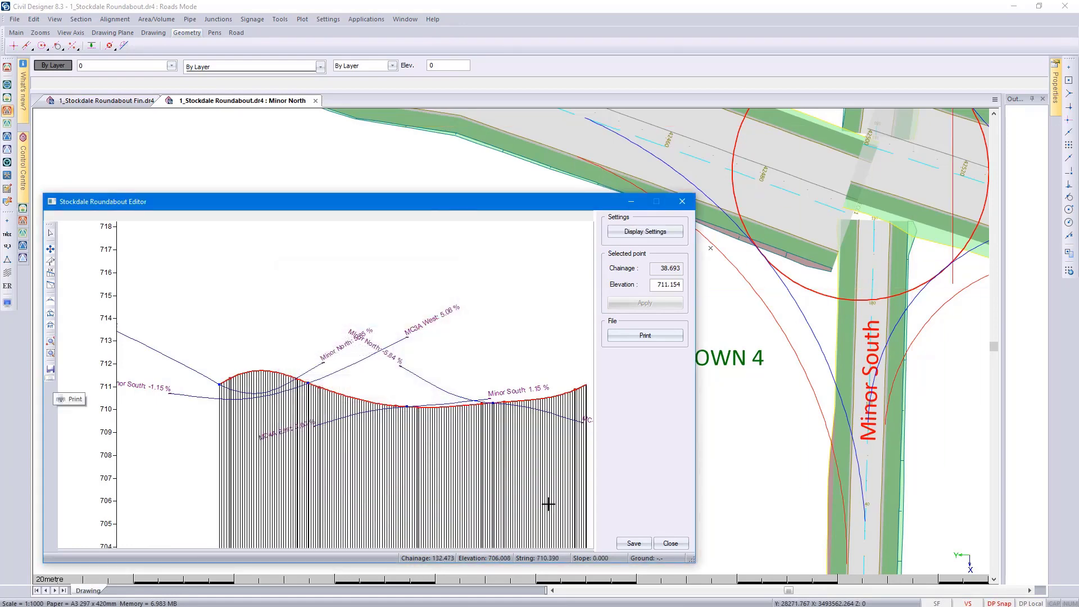
click(670, 543)
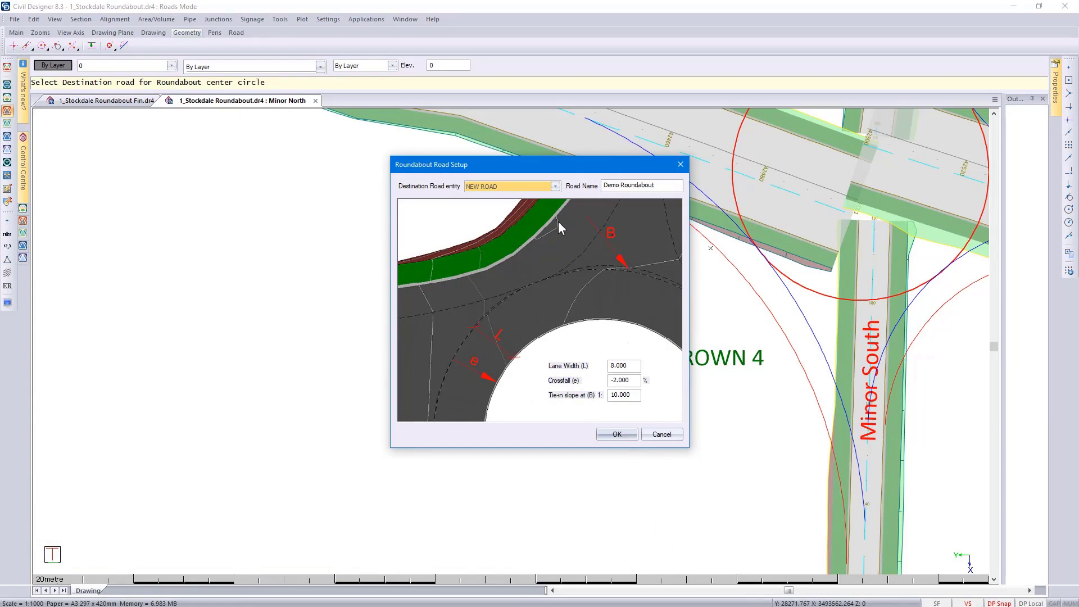
Set up the roundabout on Road3 under the name Stockdale Street and extract its ground cross sections from the 1 NGL surface with screen output.
click(554, 186)
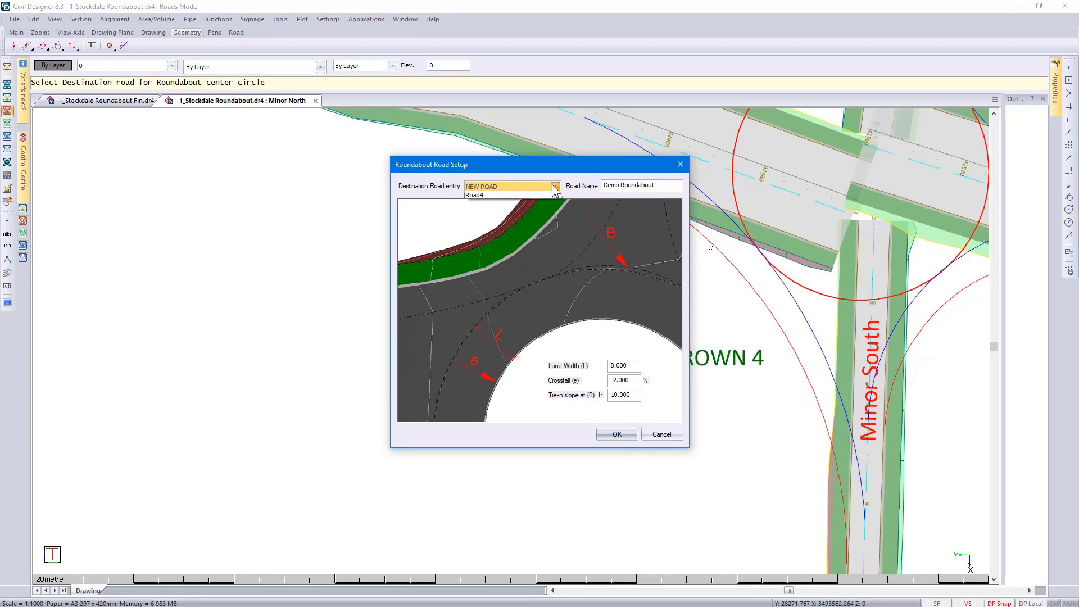
click(498, 203)
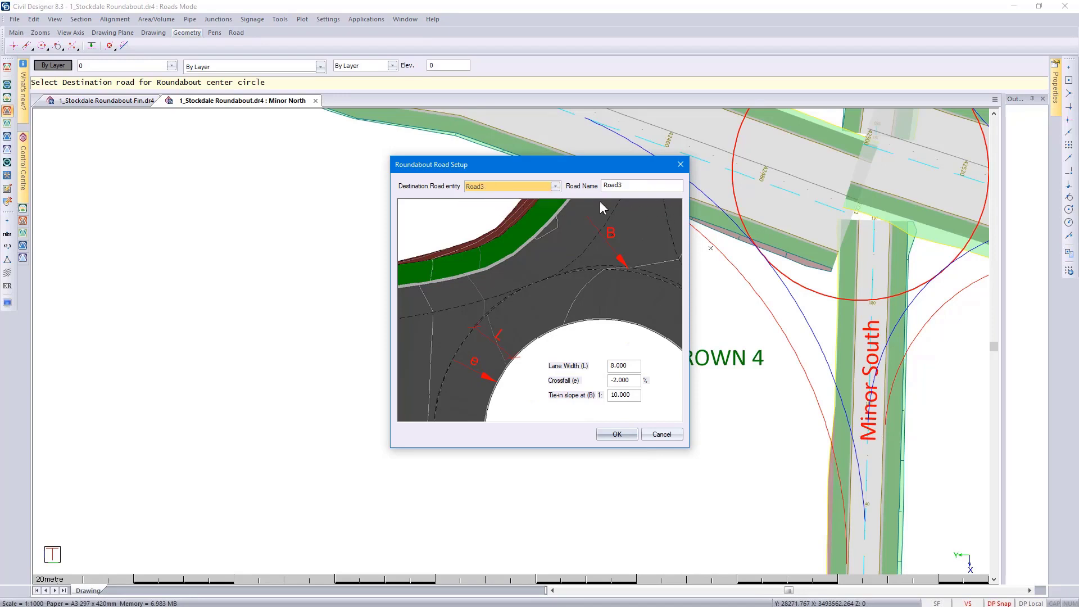
double_click(623, 184)
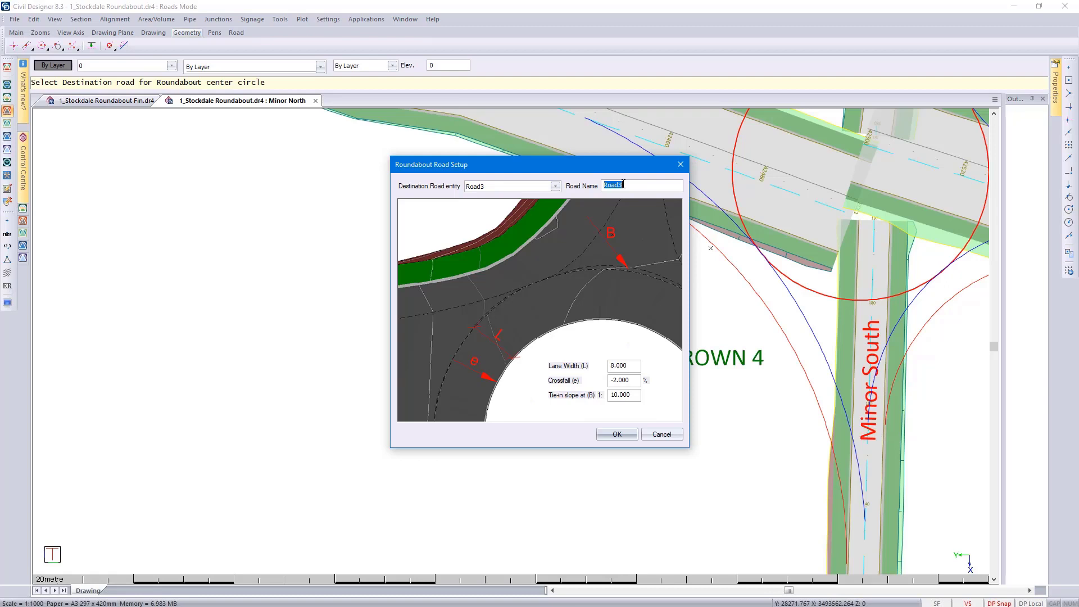
text(Stockdale Street)
drag(637, 380, 608, 381)
double_click(633, 396)
click(623, 433)
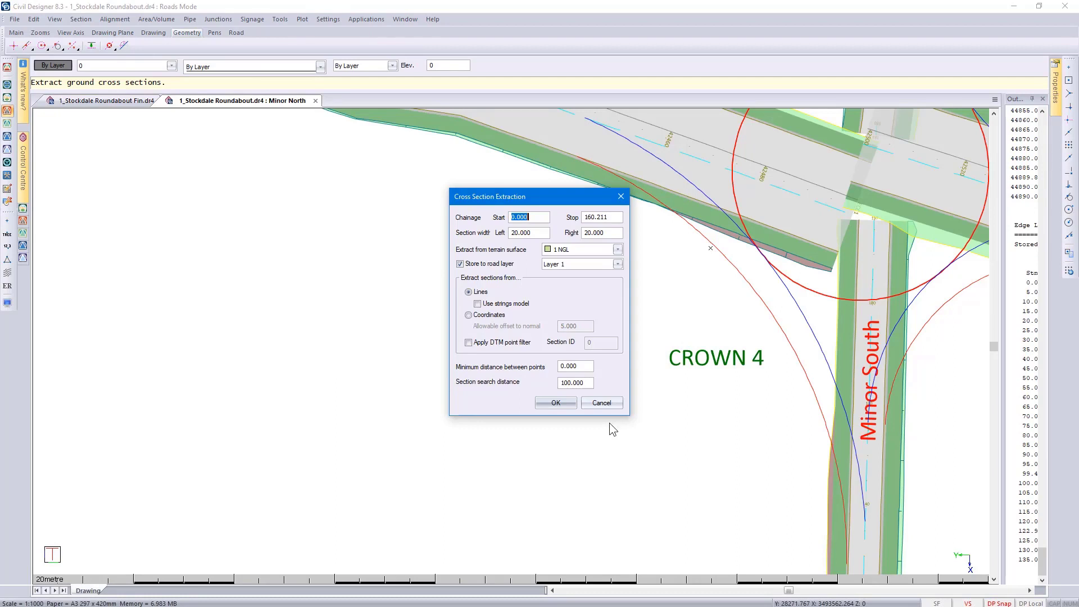
click(555, 403)
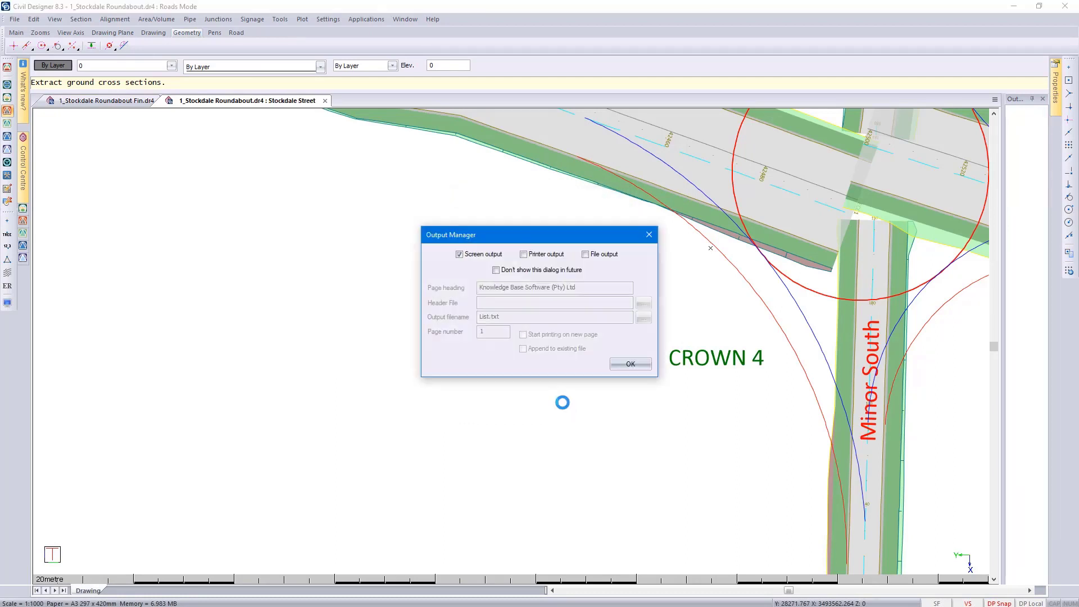
click(616, 367)
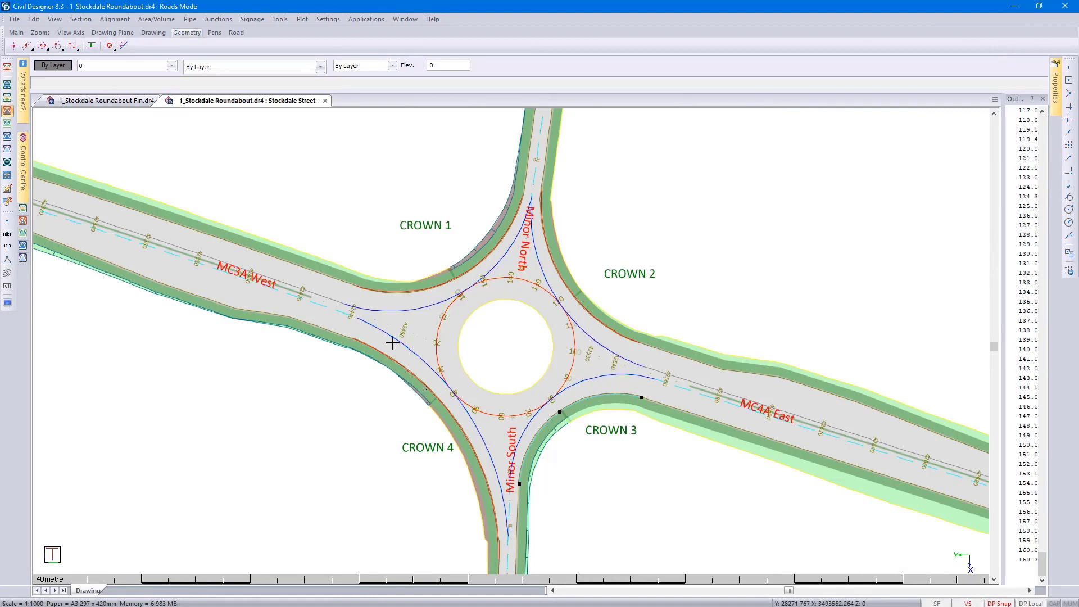
Turn off transparent shading for the road strings and apply the display settings to the plan.
click(8, 304)
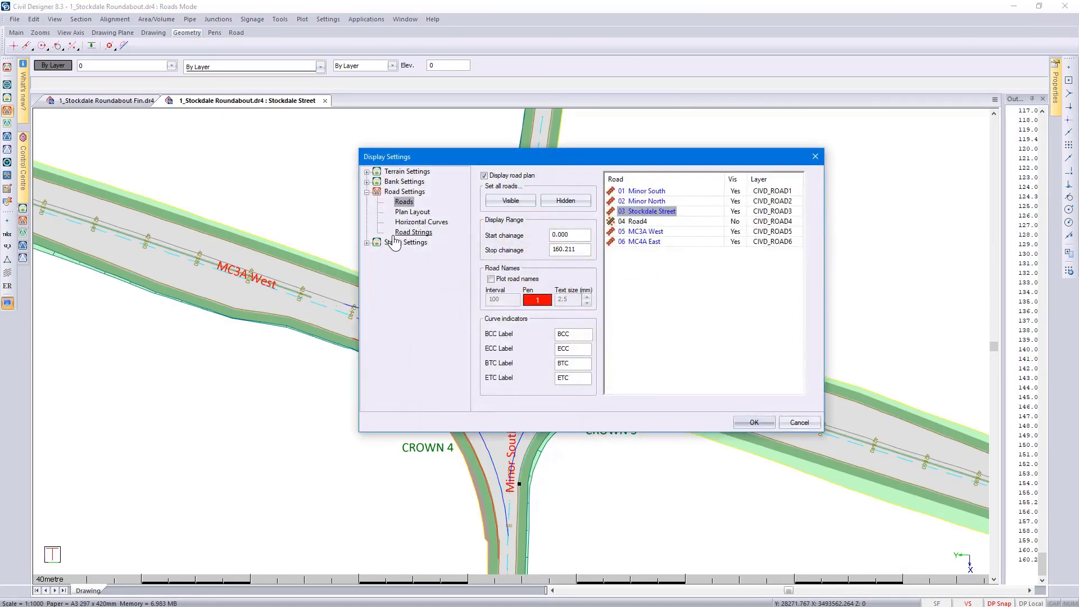
click(413, 232)
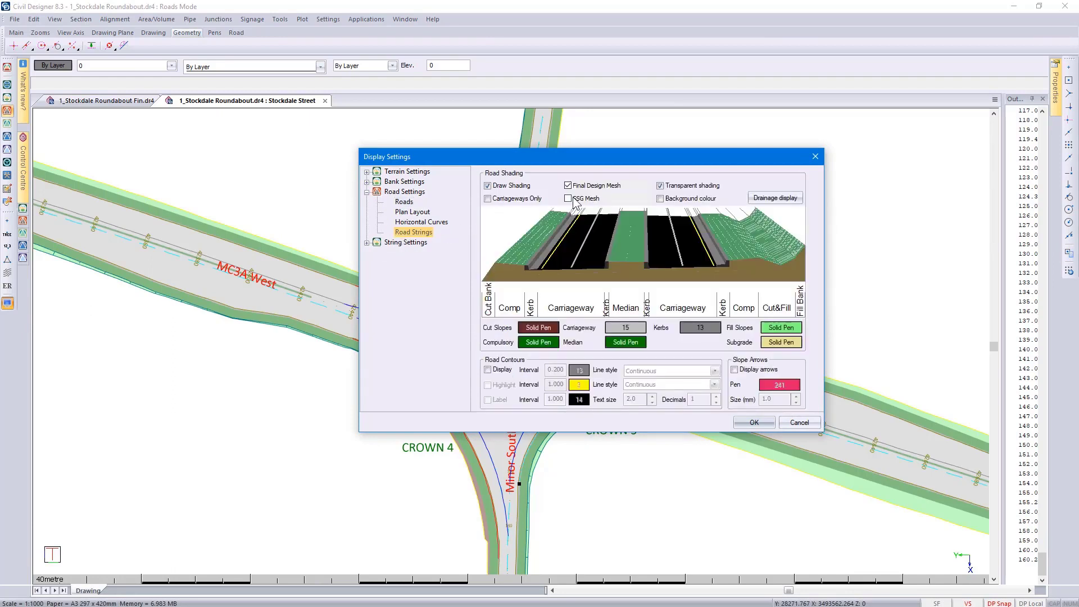
click(660, 187)
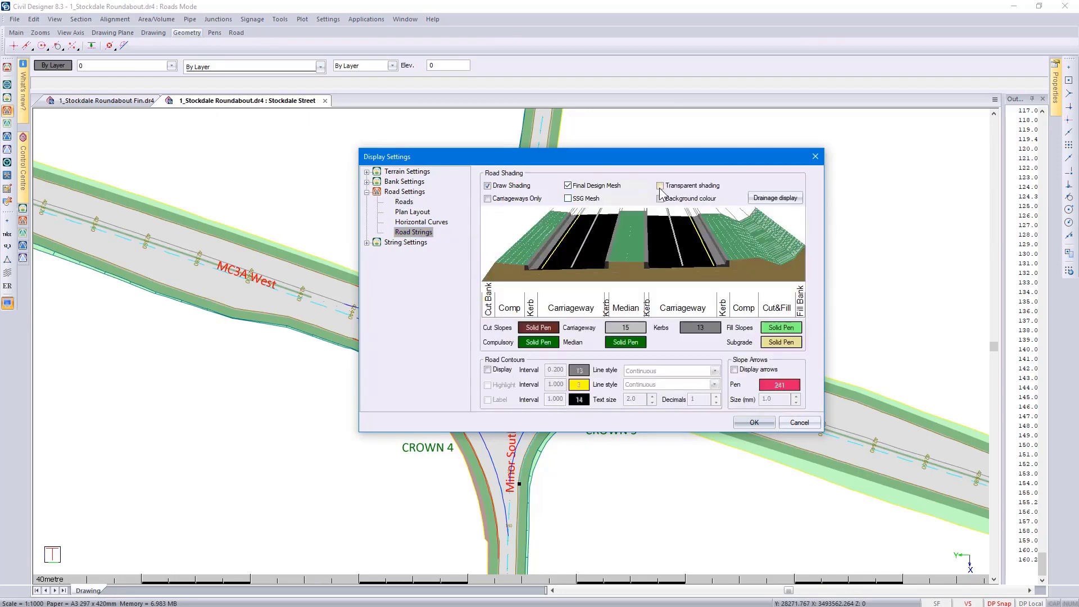
click(400, 213)
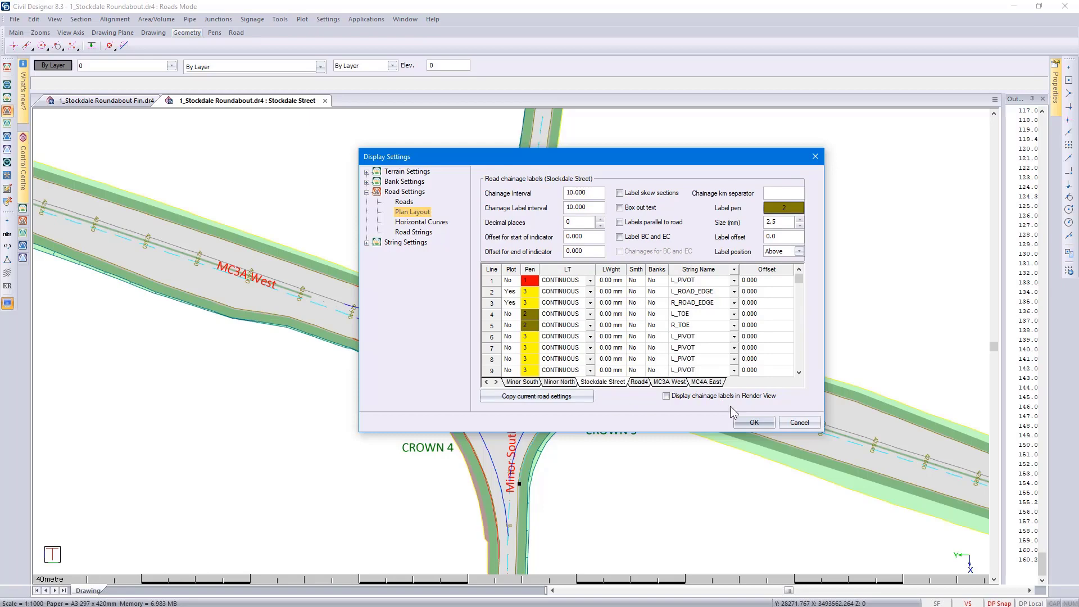
click(740, 420)
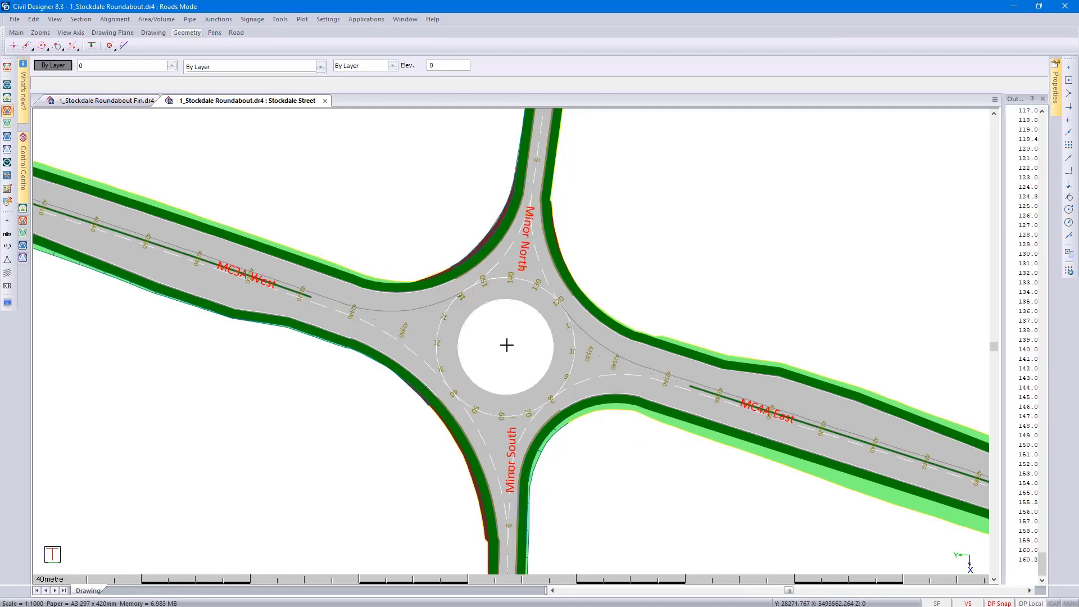
Inspect the crossfalls and widths in Stockdale Street's edge control data and close it without saving.
click(112, 20)
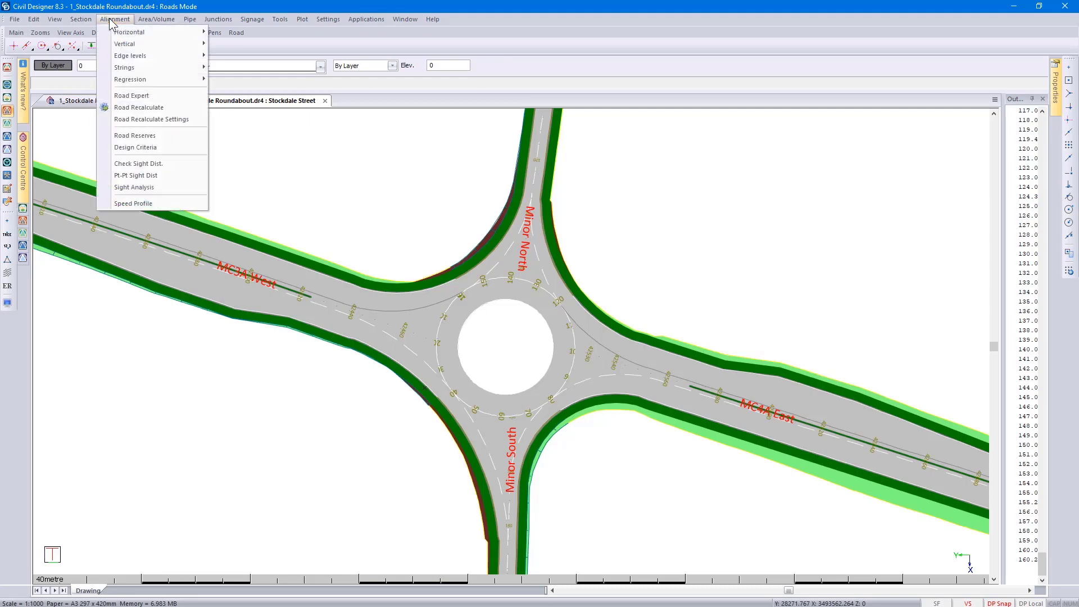
mouse_move(137, 56)
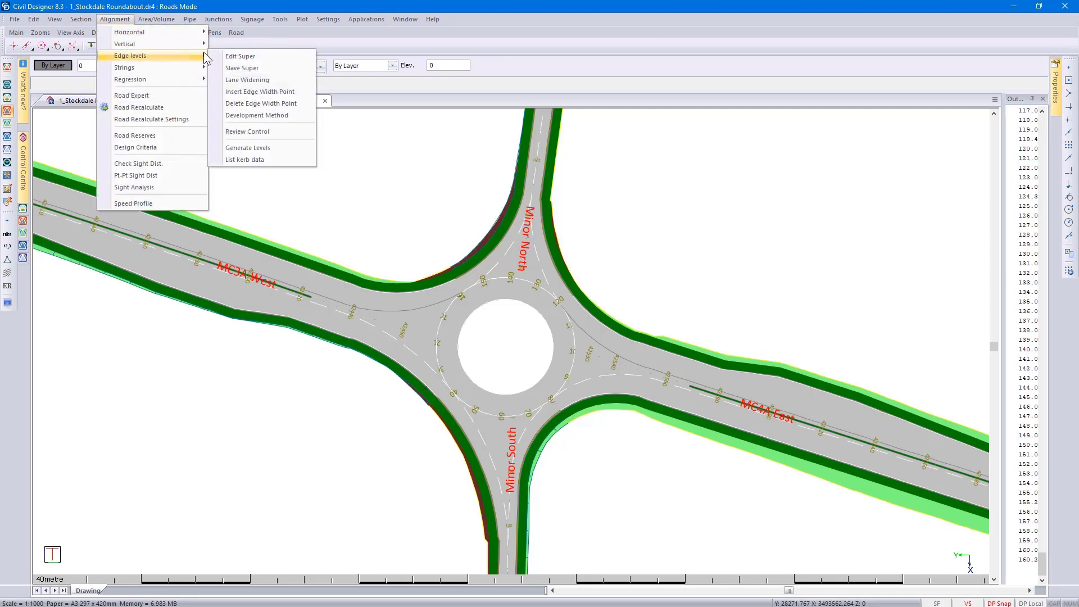
click(240, 57)
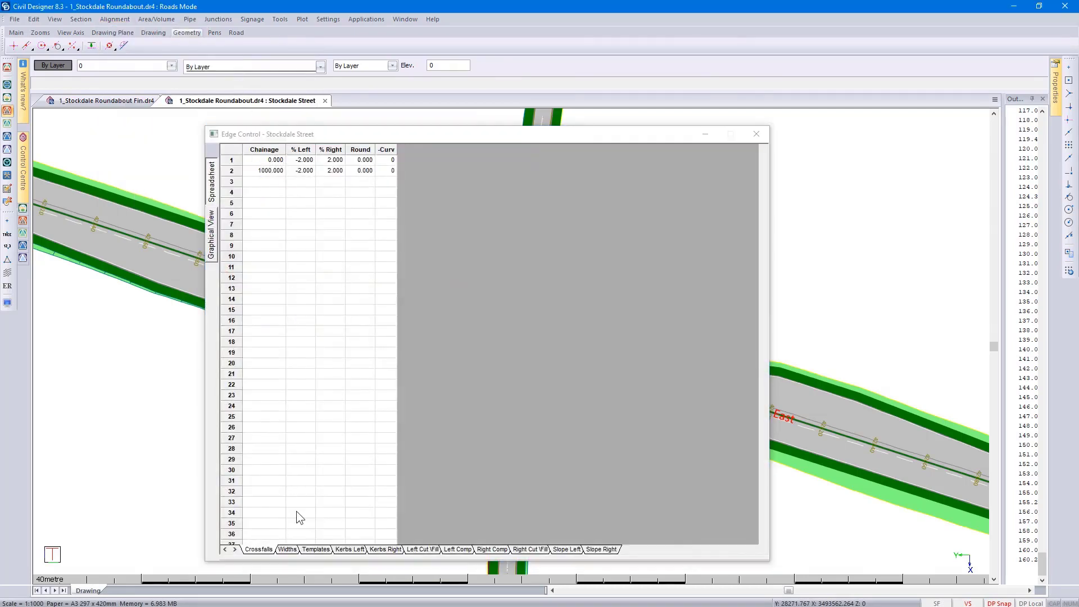
click(287, 548)
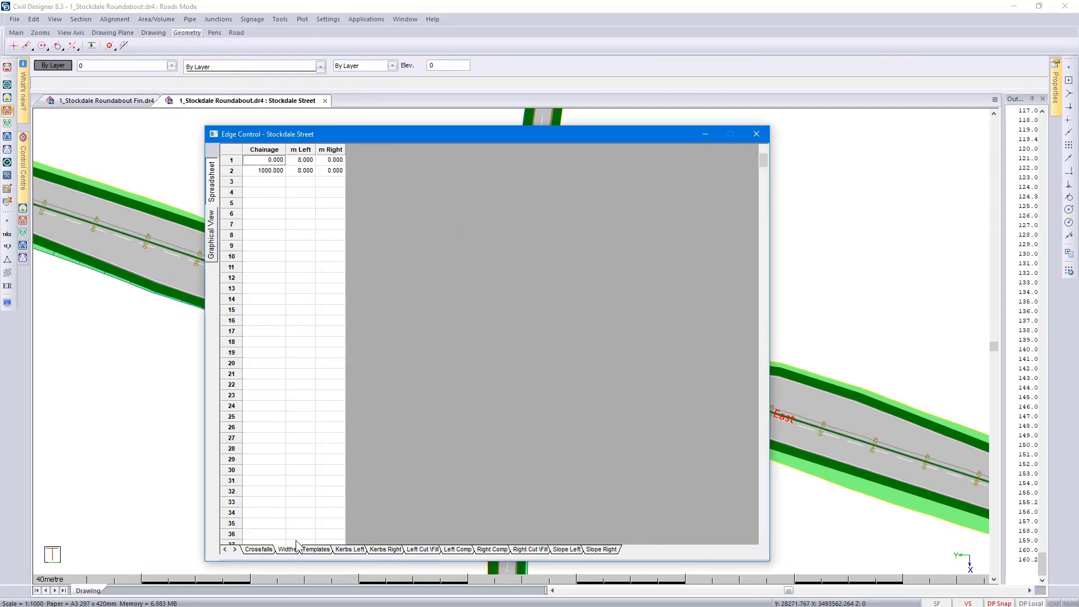
click(756, 134)
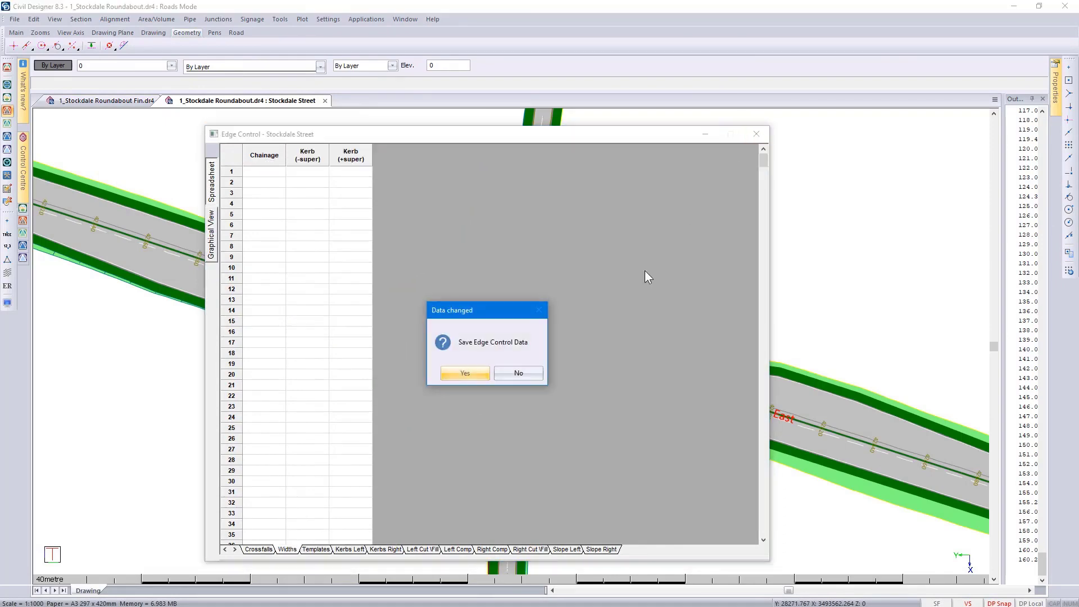
click(517, 374)
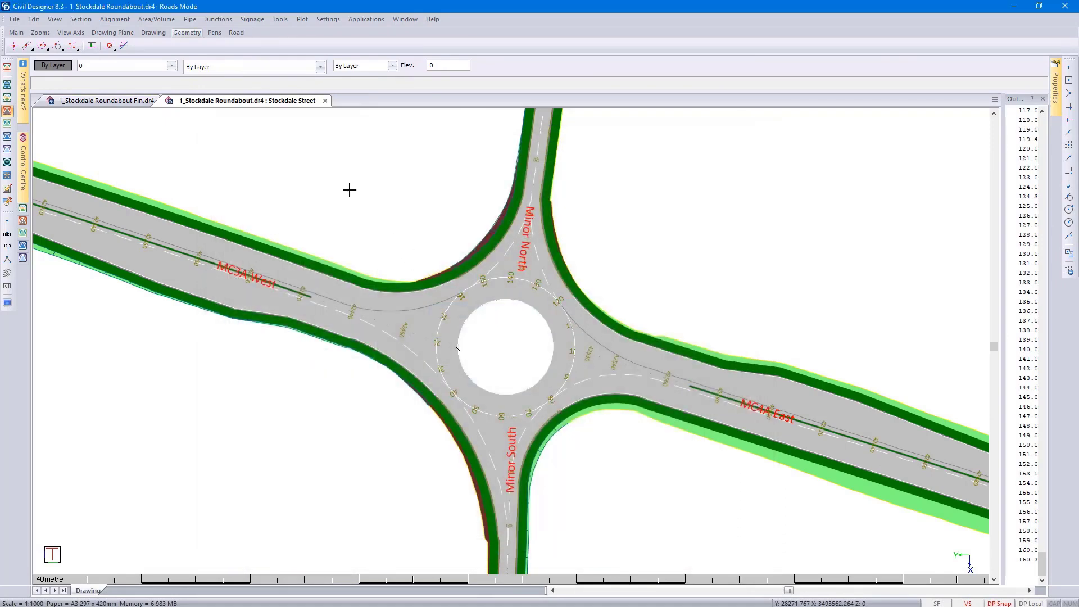
List the junctions' setting out data on screen, widen the output area and examine the coordinates for each entry and exit road.
click(218, 22)
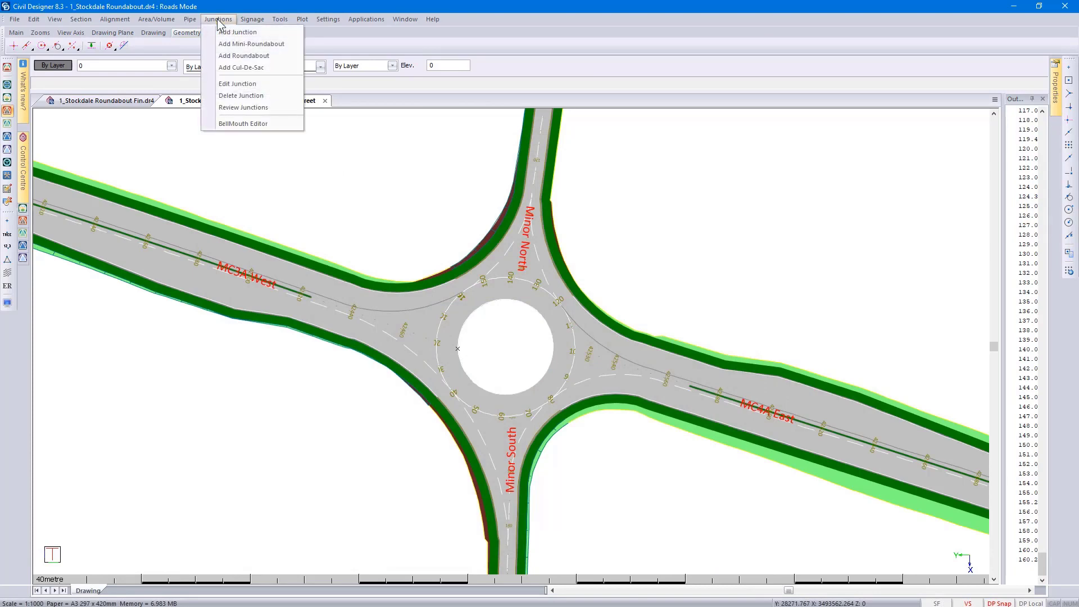
click(274, 107)
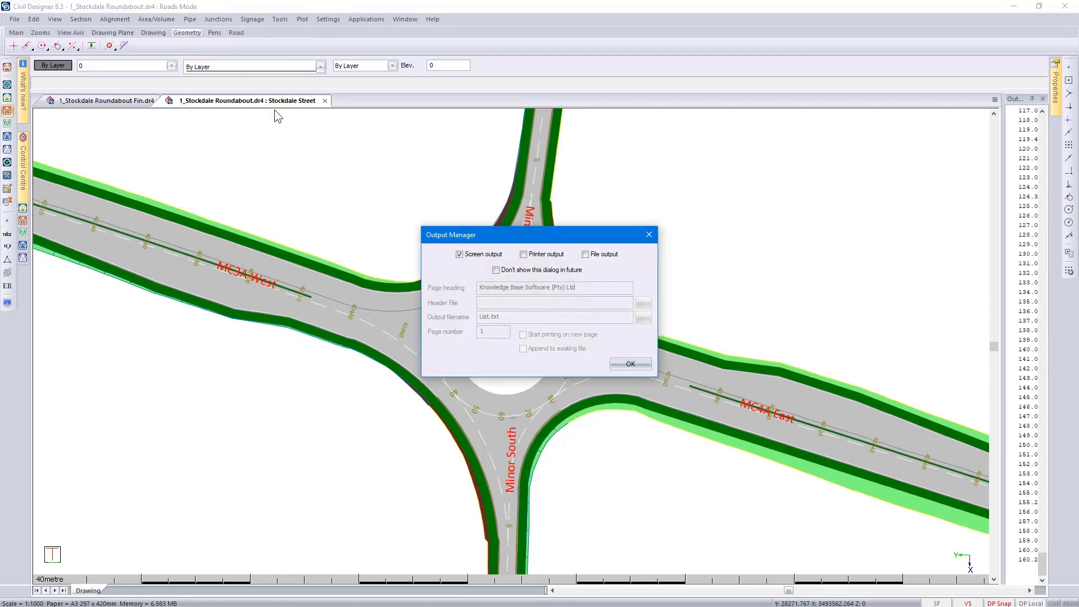
click(631, 366)
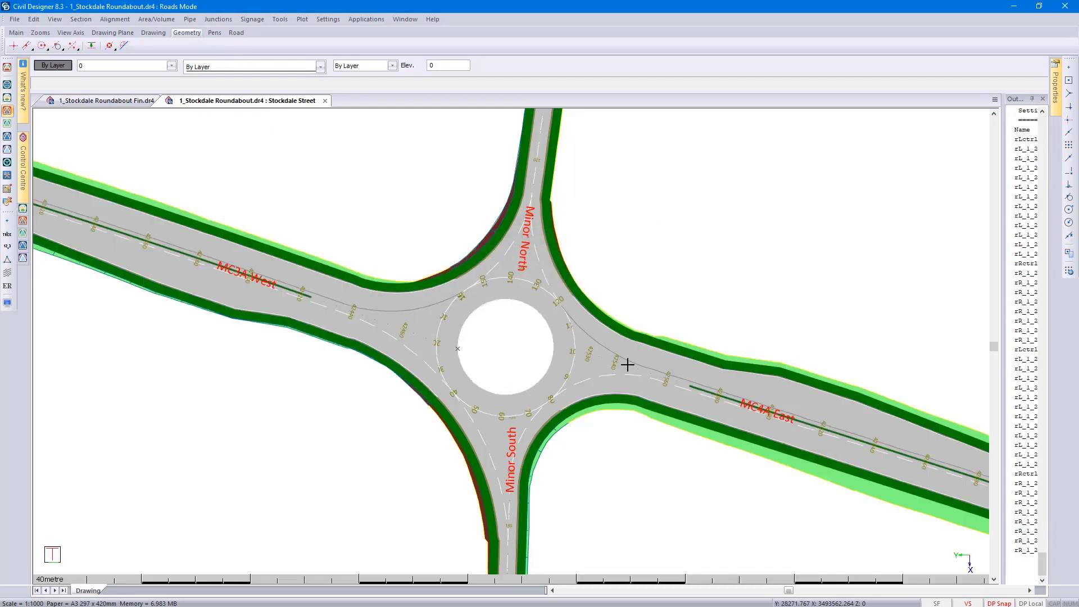
drag(1002, 289, 557, 315)
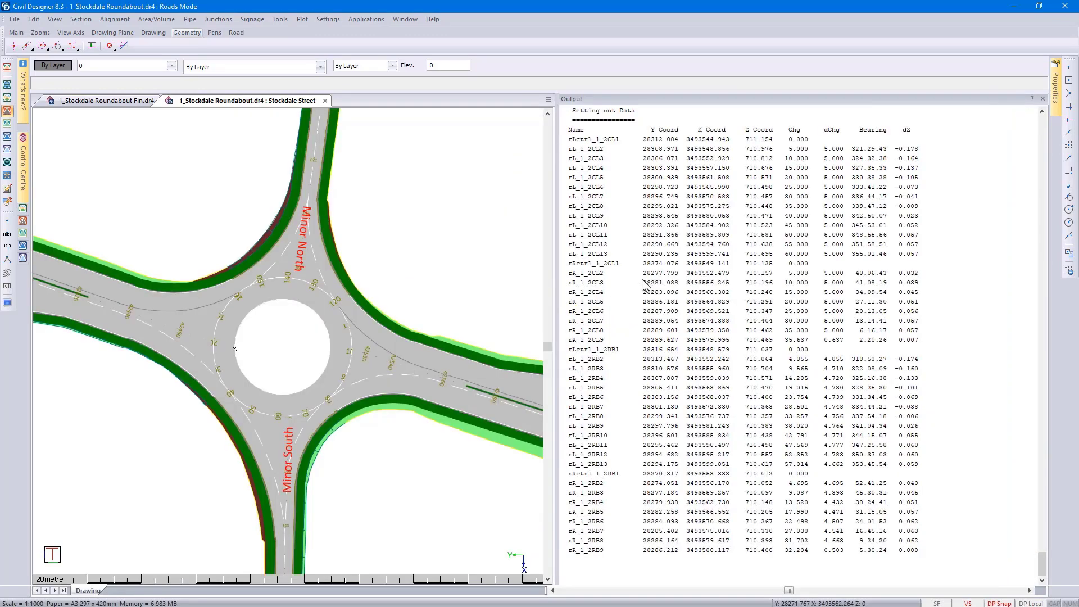
scroll(643, 285, up, 9)
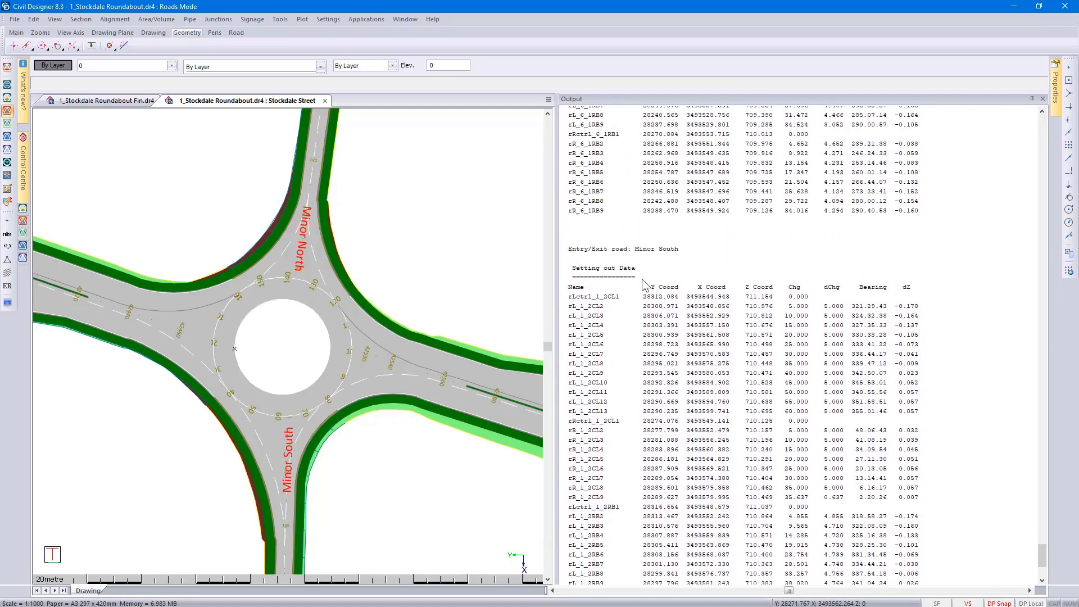
scroll(643, 285, up, 7)
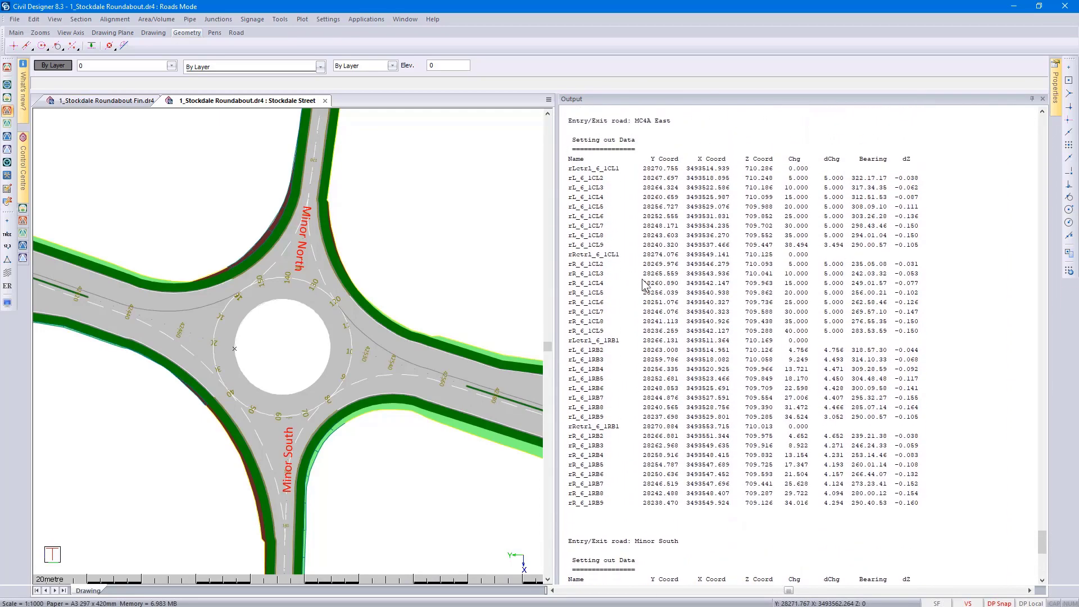
scroll(643, 285, up, 13)
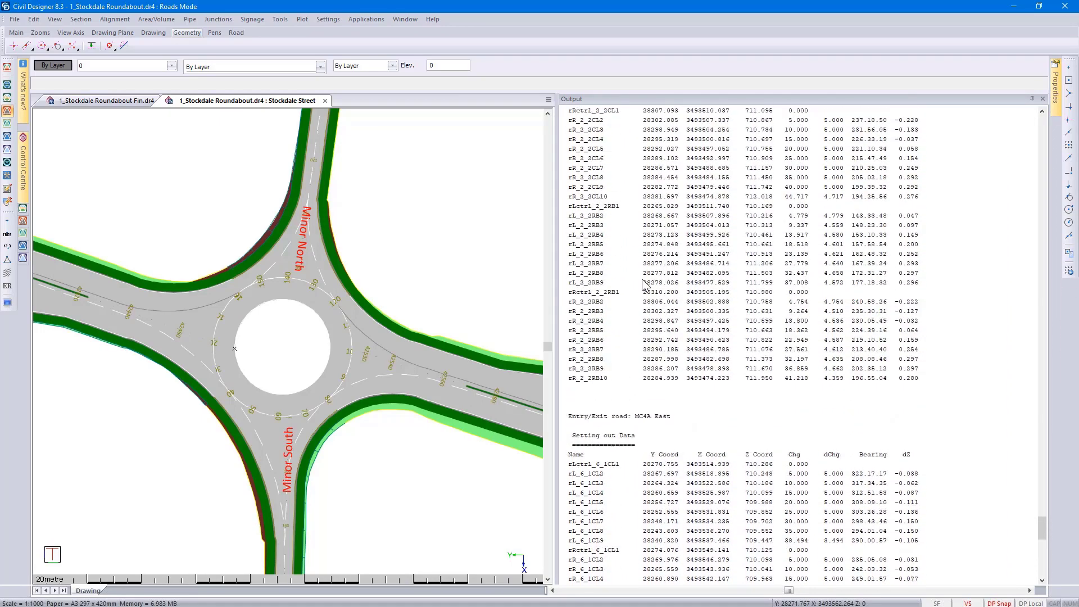
scroll(644, 285, up, 2)
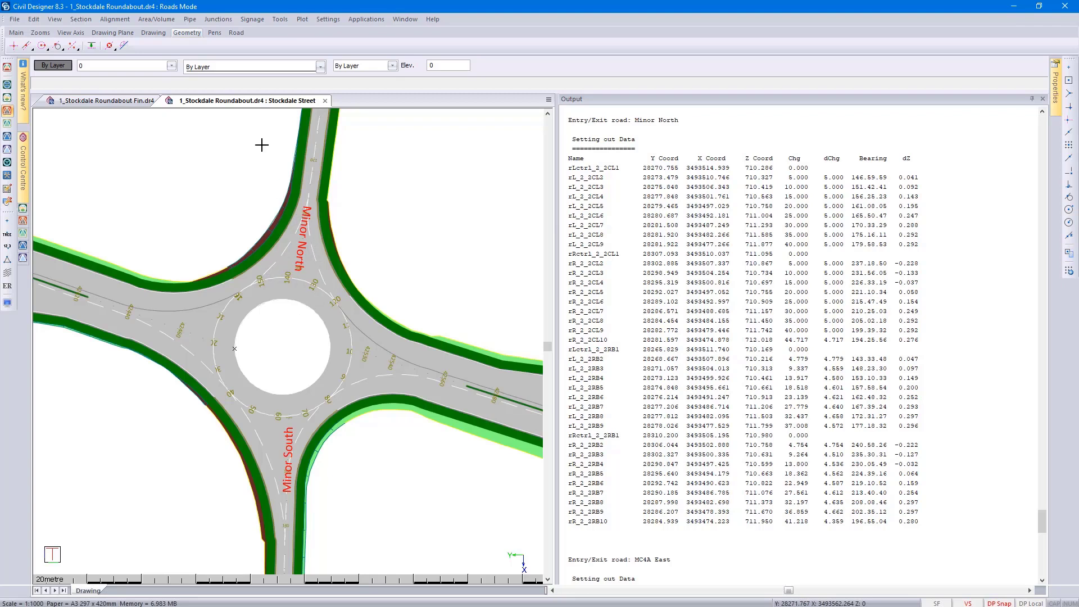
Calculate Stockdale Street's masshaul volumes from Layer 1 ground and Layer 2 cross sections, output the results to screen and review the road and junction volumes.
click(156, 19)
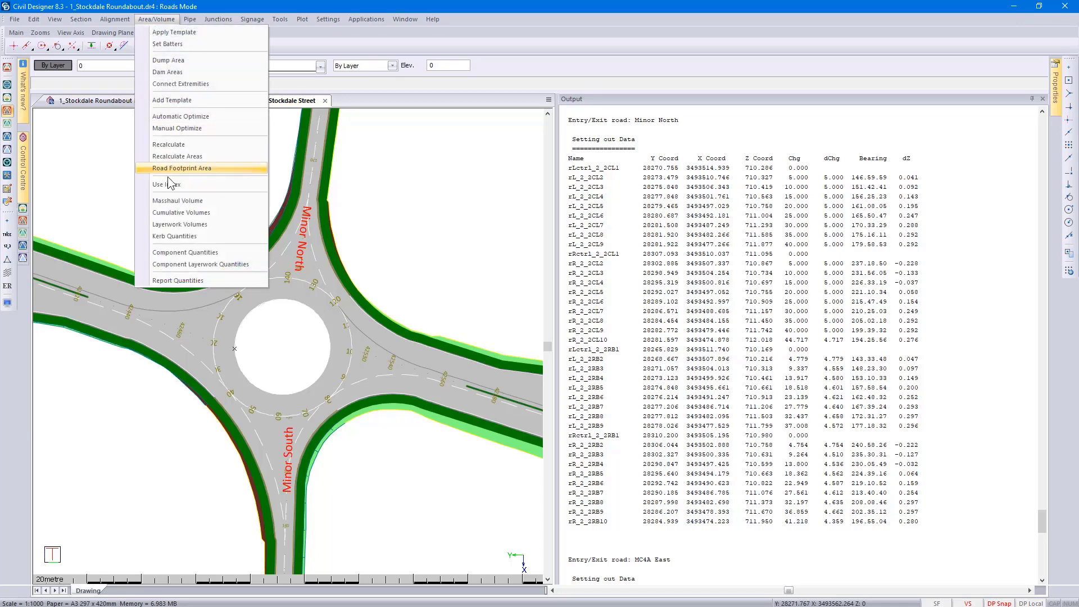
click(177, 200)
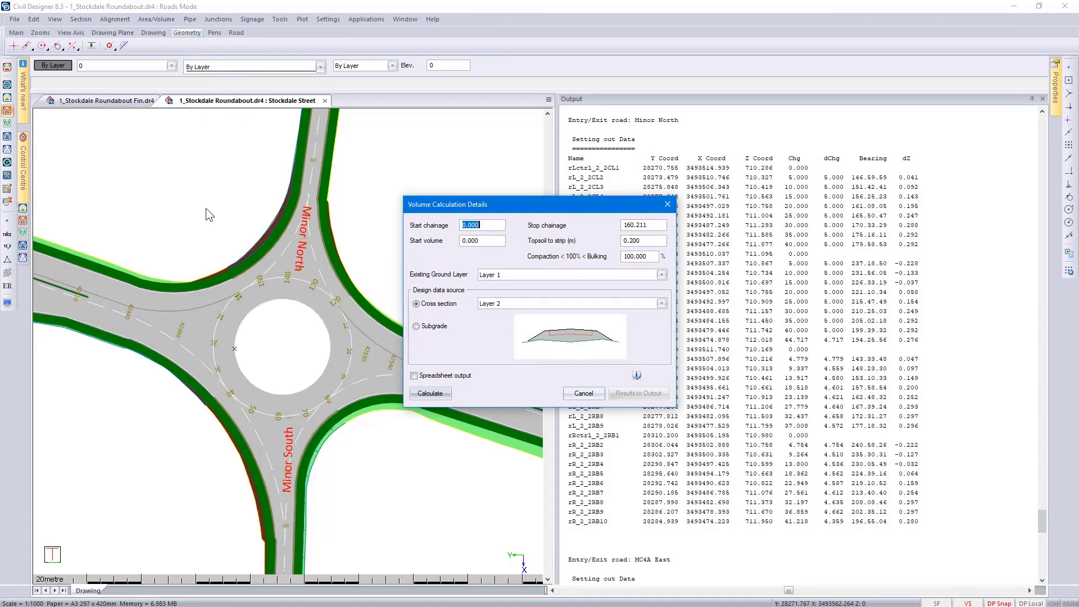
click(432, 393)
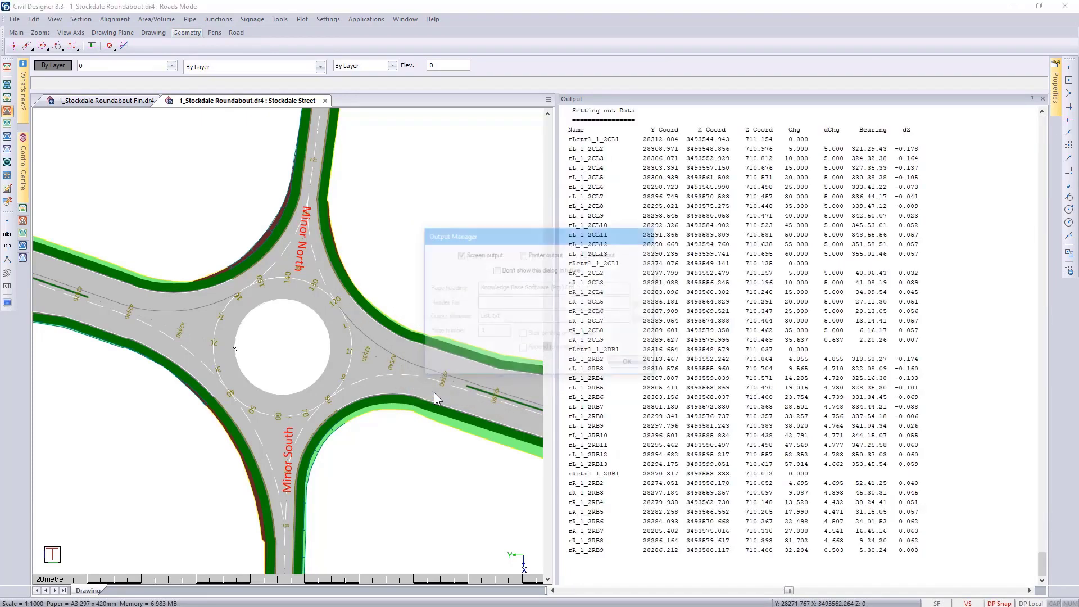
click(621, 366)
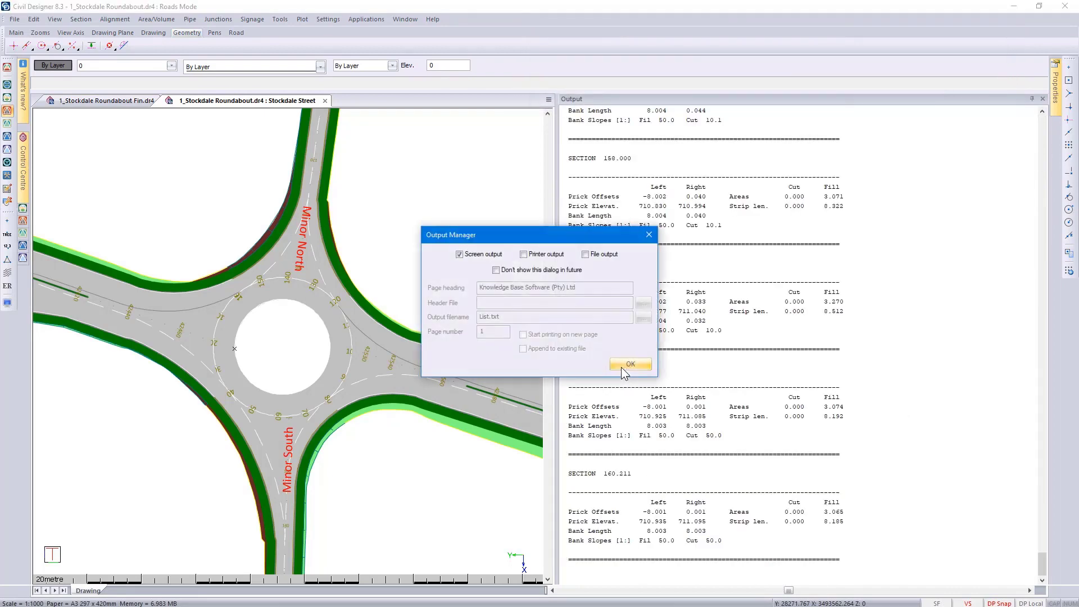
click(623, 367)
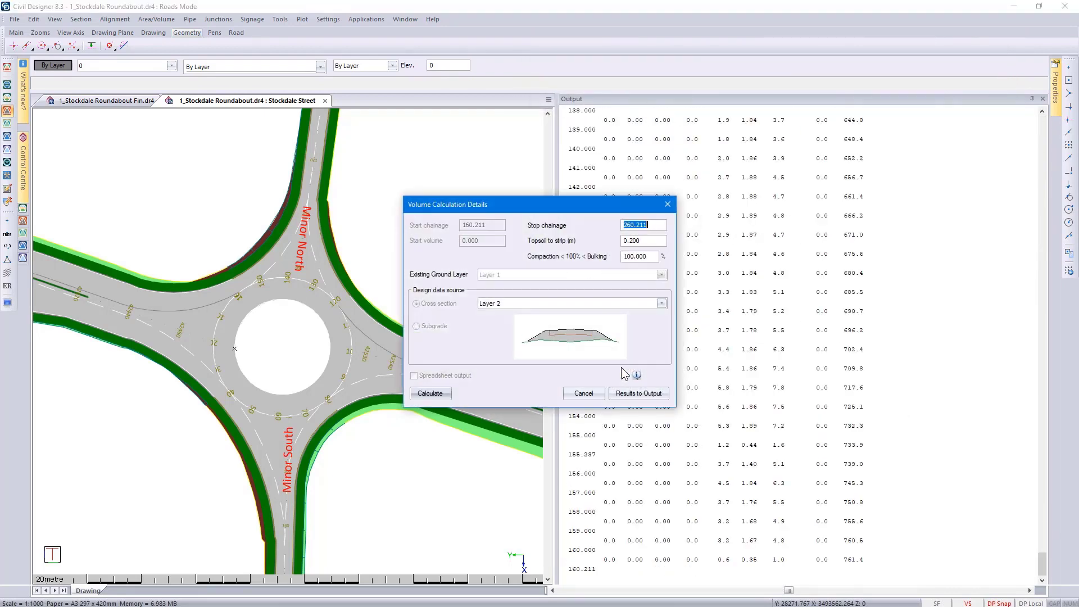
click(630, 393)
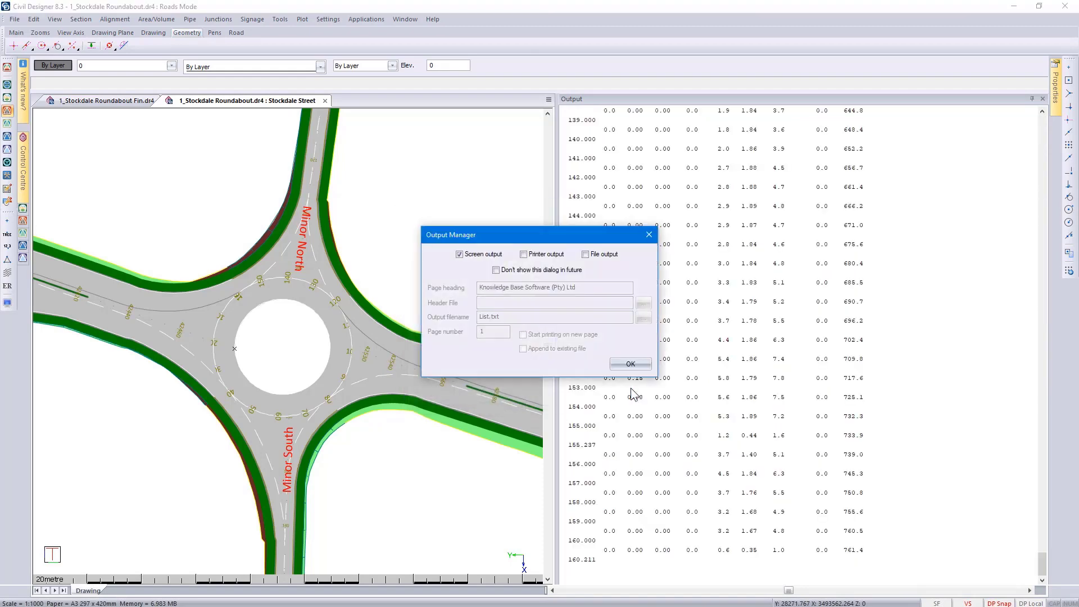
click(623, 364)
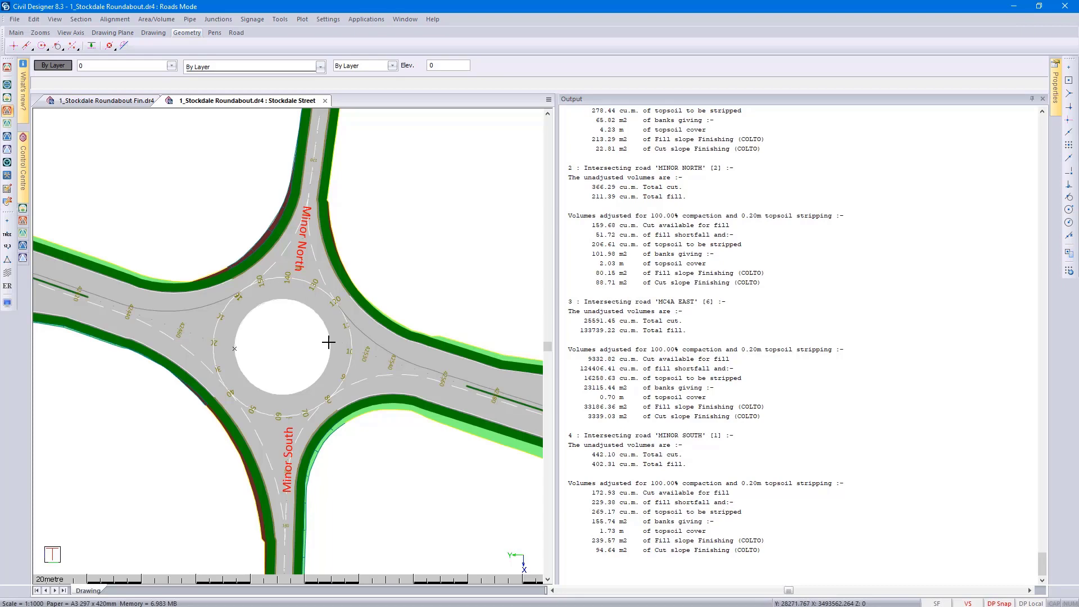
scroll(687, 304, up, 11)
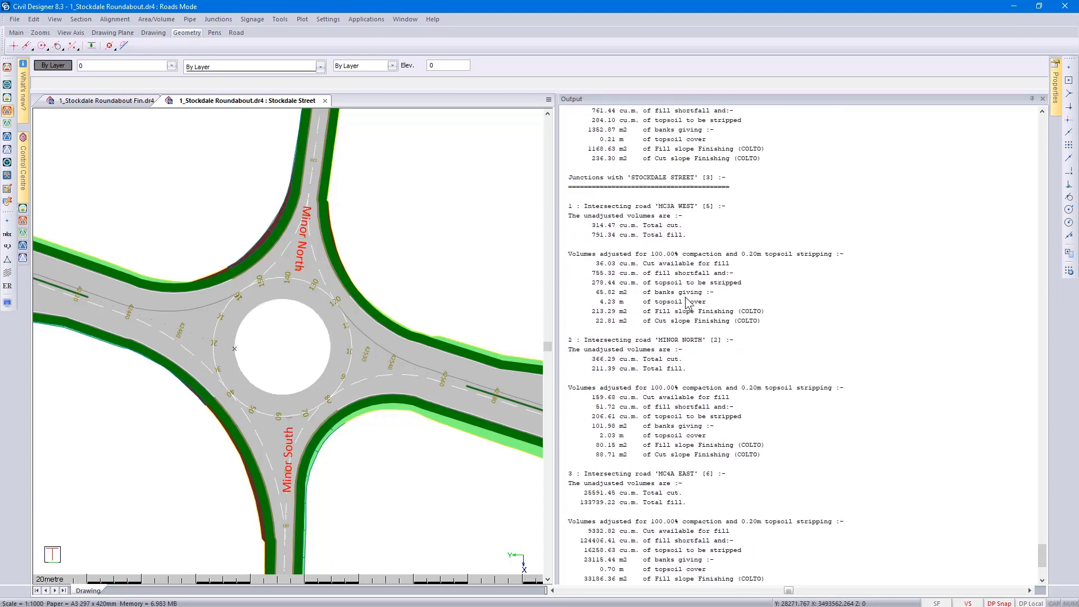
scroll(687, 303, up, 7)
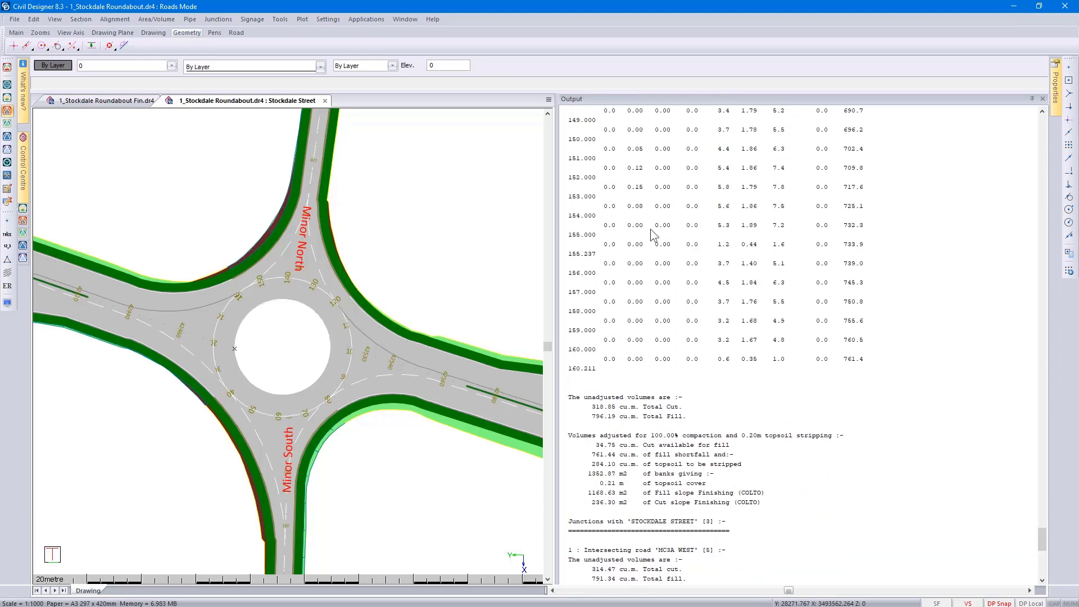
scroll(690, 389, down, 5)
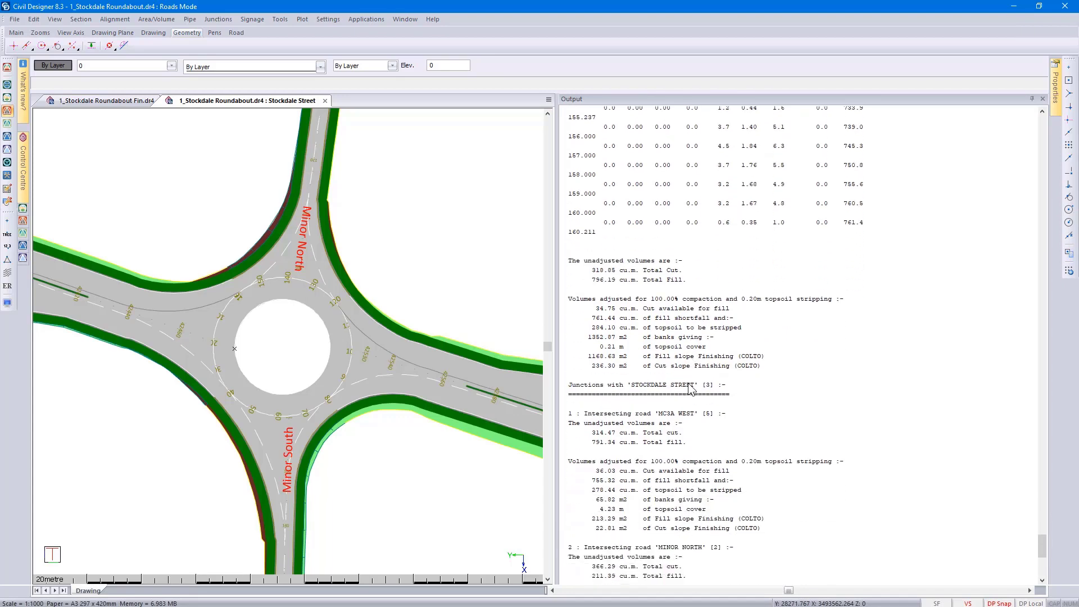
Review the volumes for the roads intersecting Stockdale Street and collapse the output area to free the plan view.
scroll(690, 389, down, 3)
scroll(690, 389, down, 4)
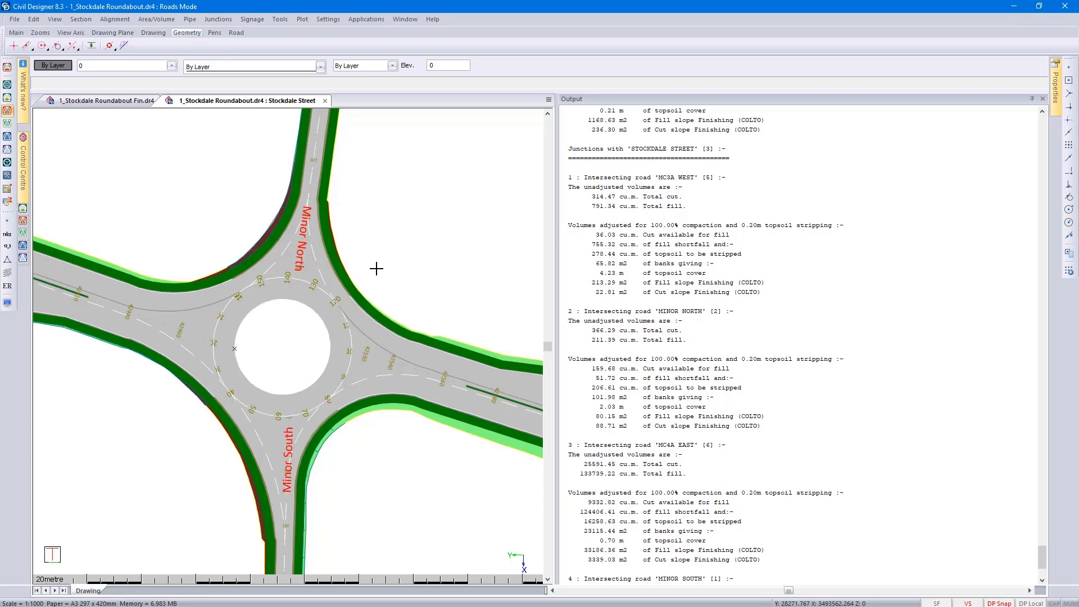
click(1033, 100)
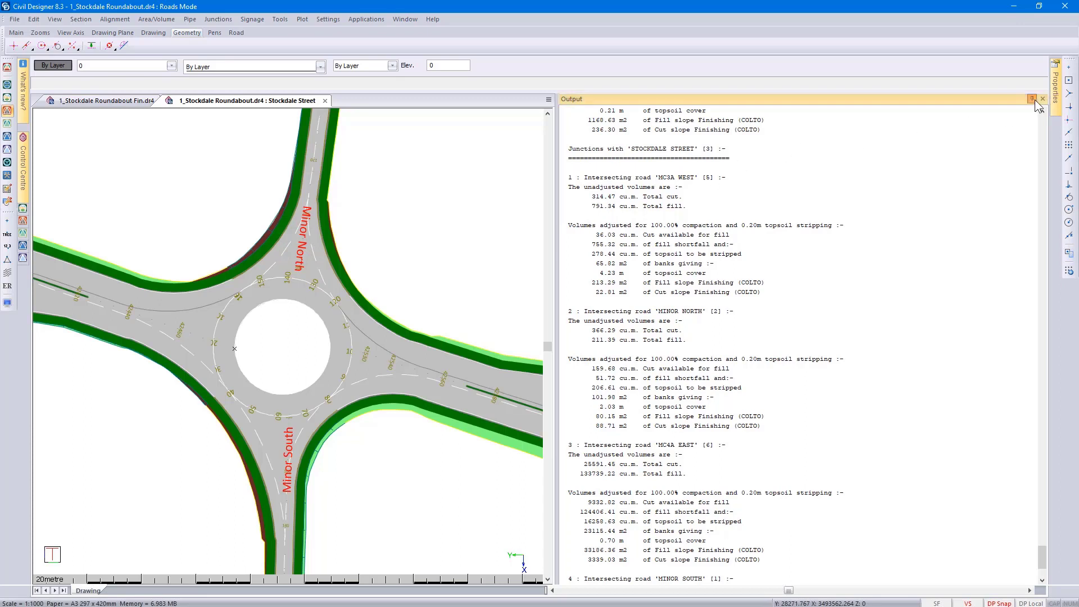
click(1032, 99)
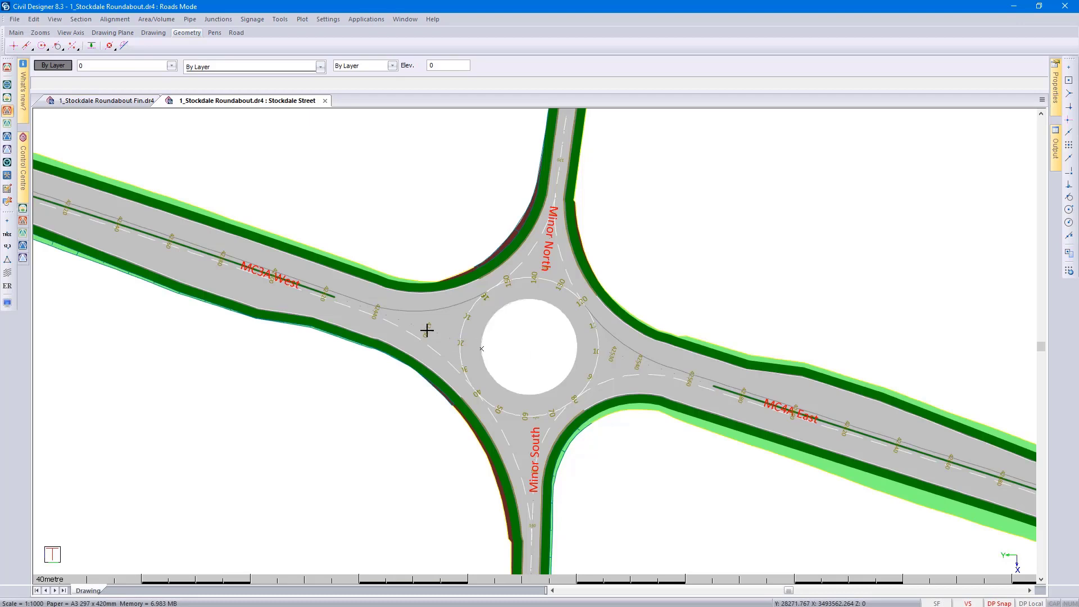
Turn on the visibility of the RM-ISLANDS layer from the Islands filter.
click(133, 64)
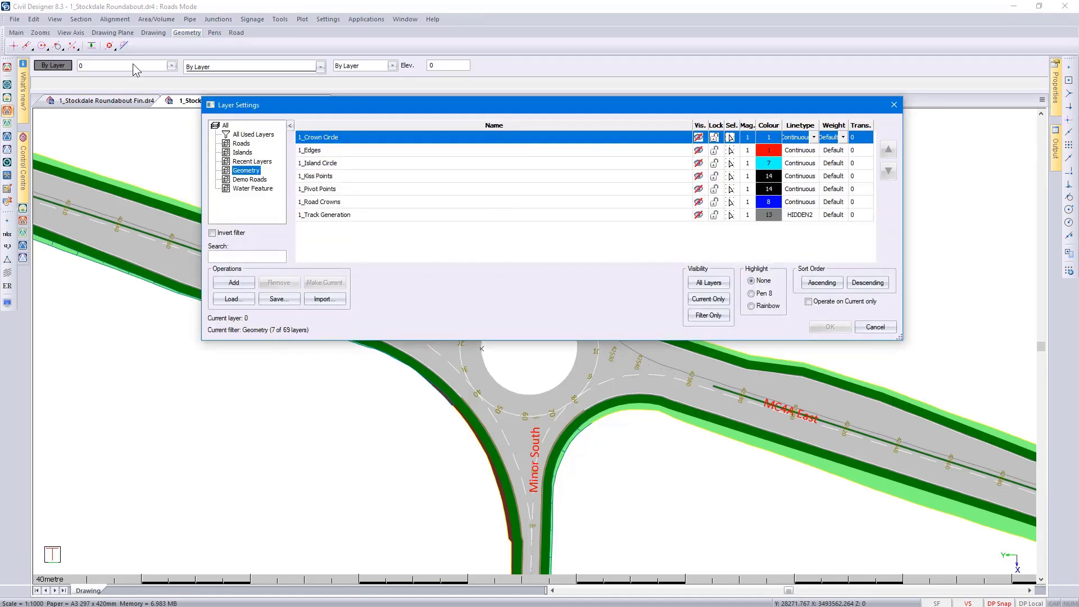
click(242, 153)
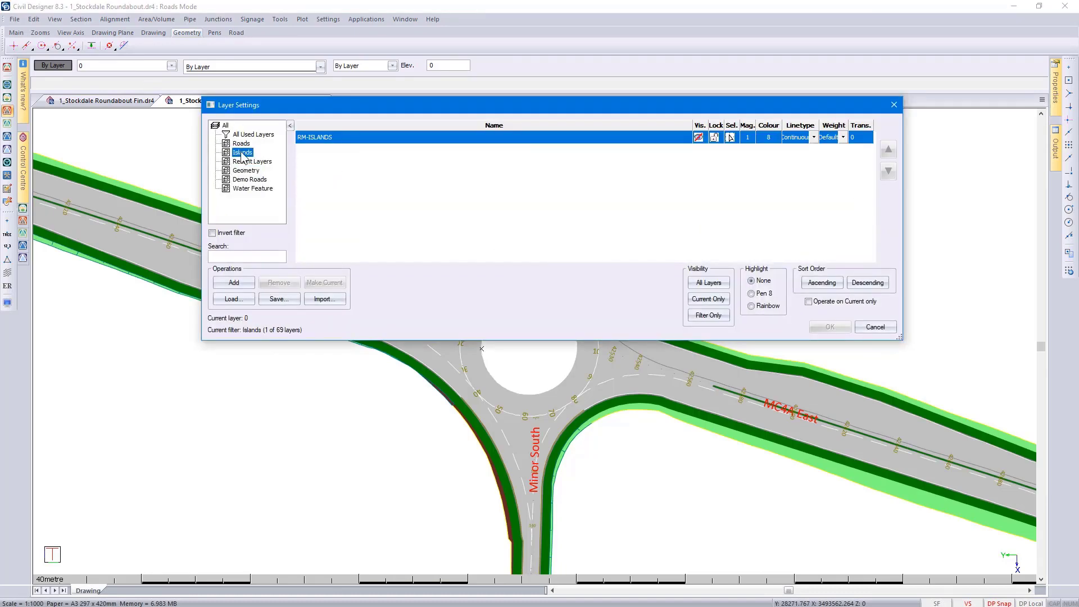
click(698, 138)
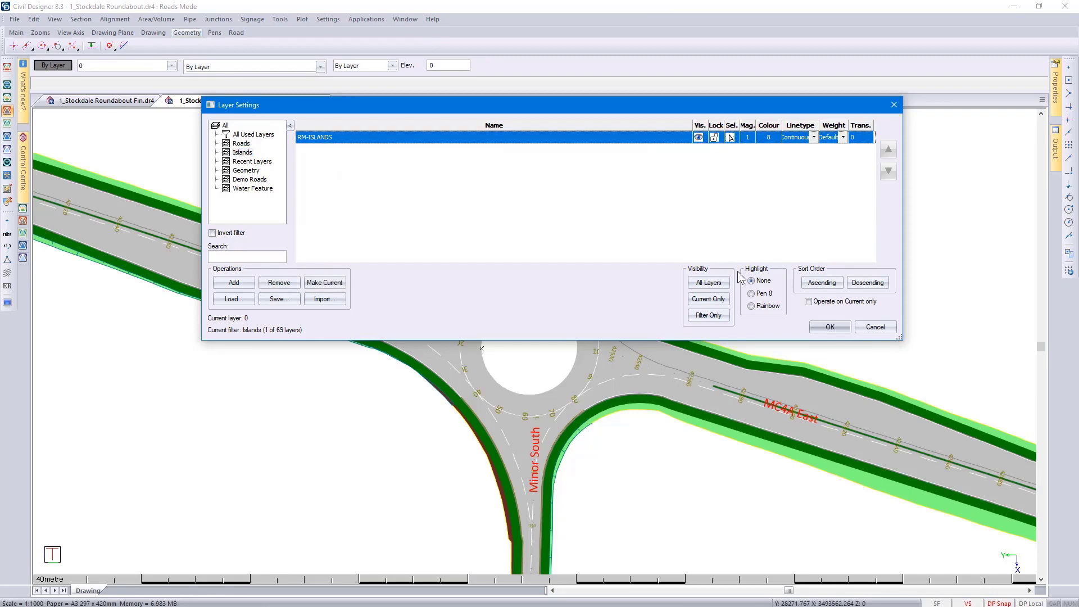
click(823, 326)
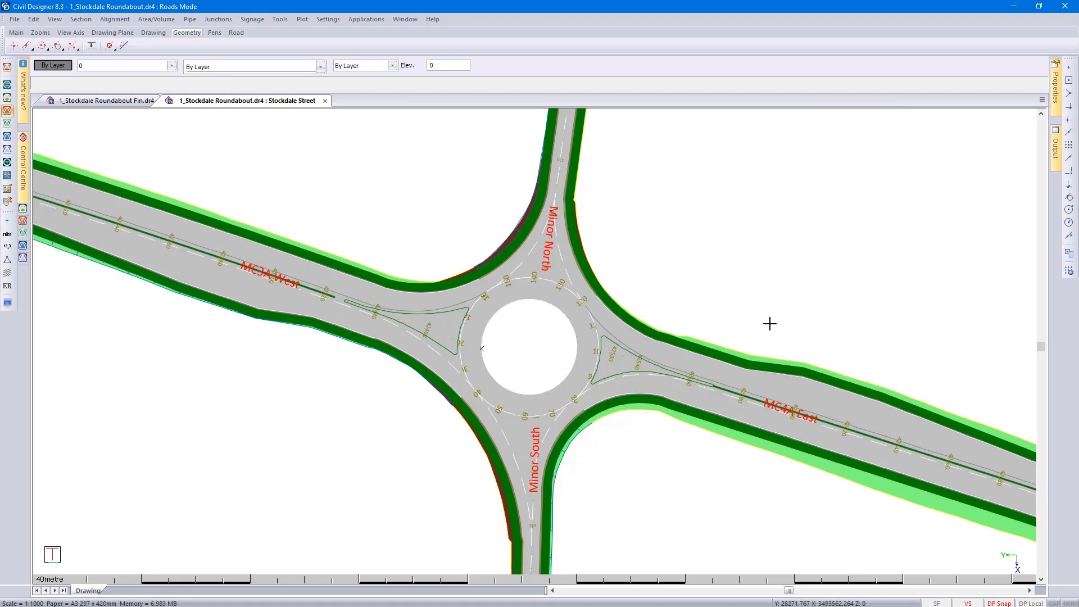
Make MC4A East current and assign its island polyline as addon string East, with chainage intervals of 1 for straights and 0.3 for arcs.
drag(785, 322, 693, 460)
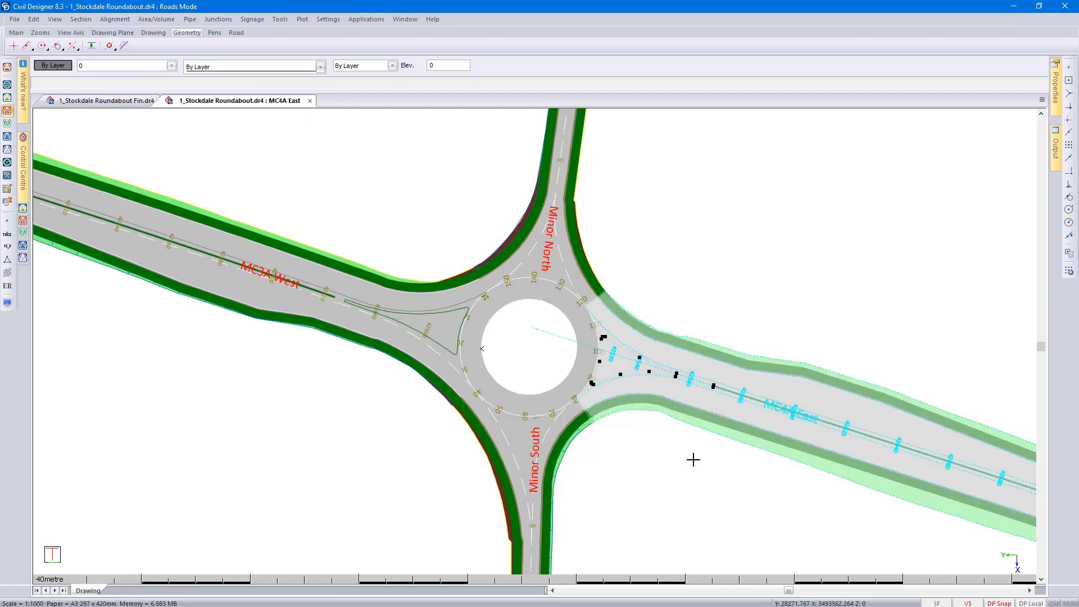
key(Escape)
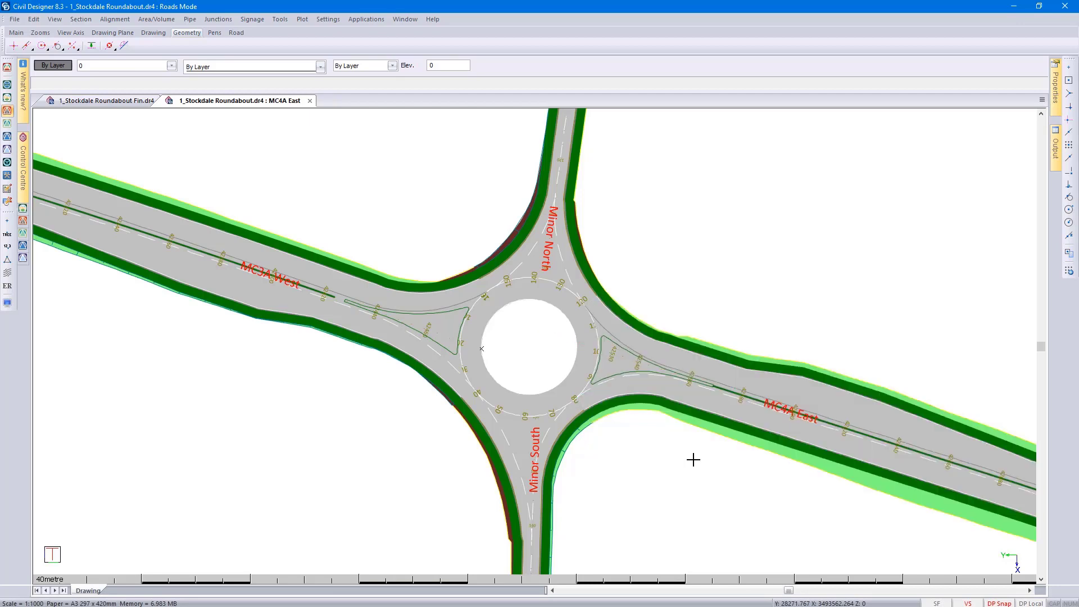
click(279, 20)
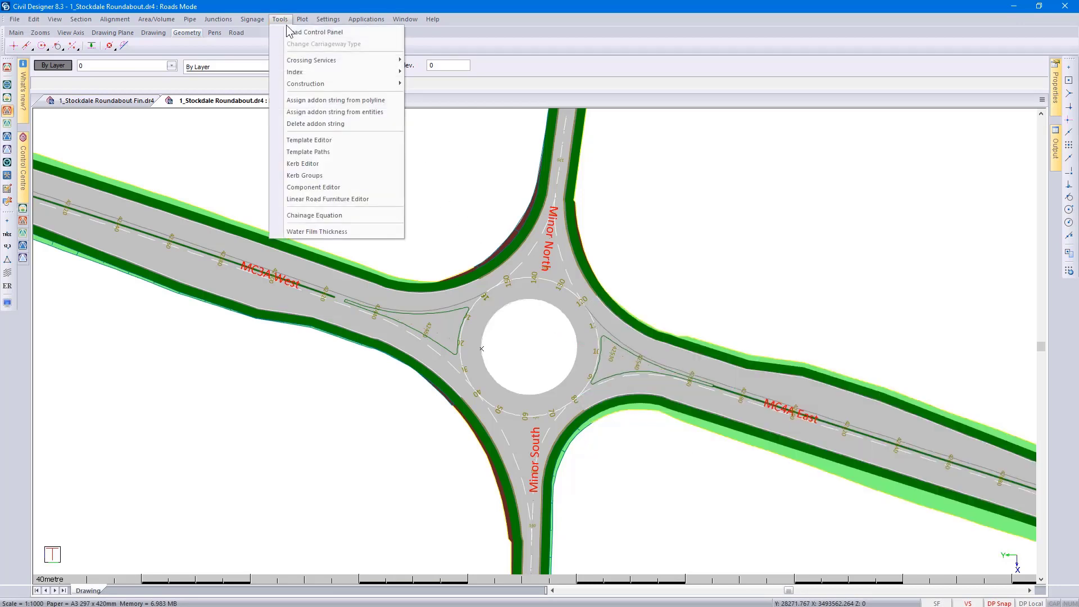
click(318, 101)
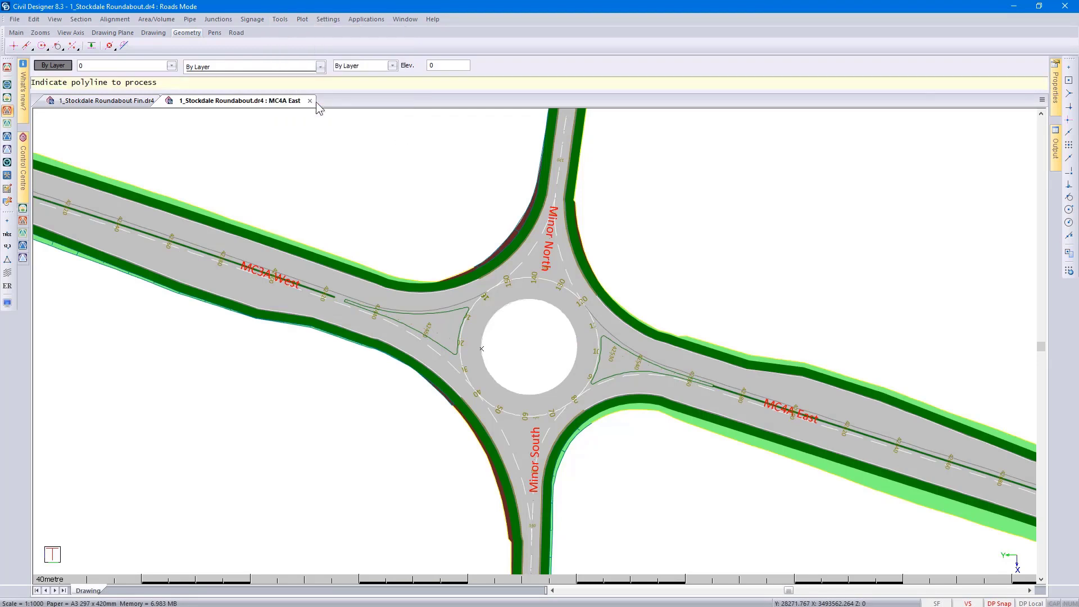
click(609, 343)
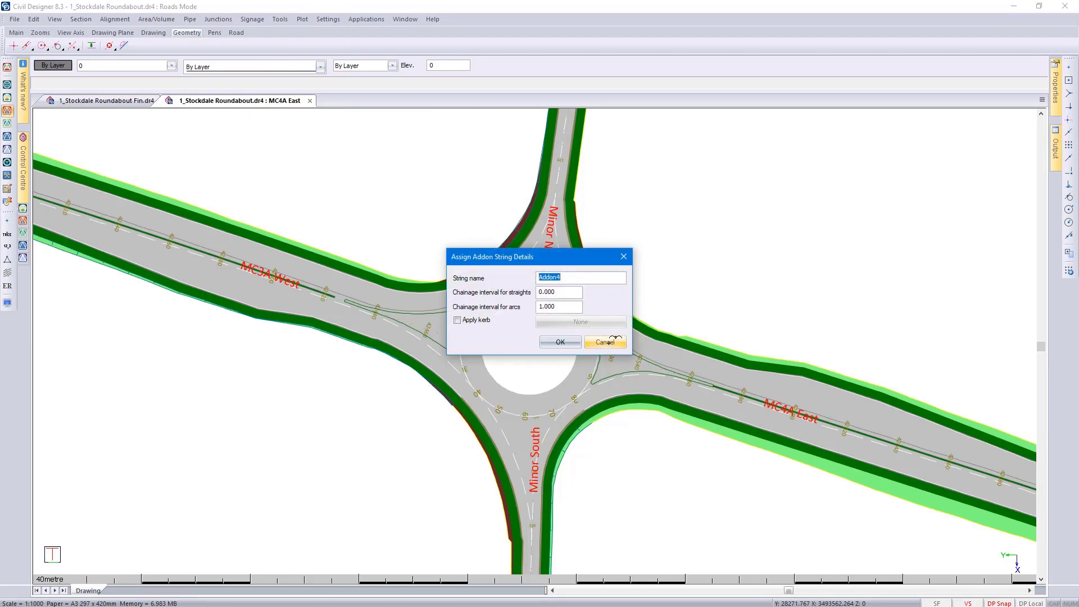
text(East)
double_click(570, 297)
text(1)
double_click(565, 311)
text(0.3)
Apply the Figure 8d kerb from SABS Mountable Kerbs.krb to the East string and finish assigning the addon string.
click(488, 322)
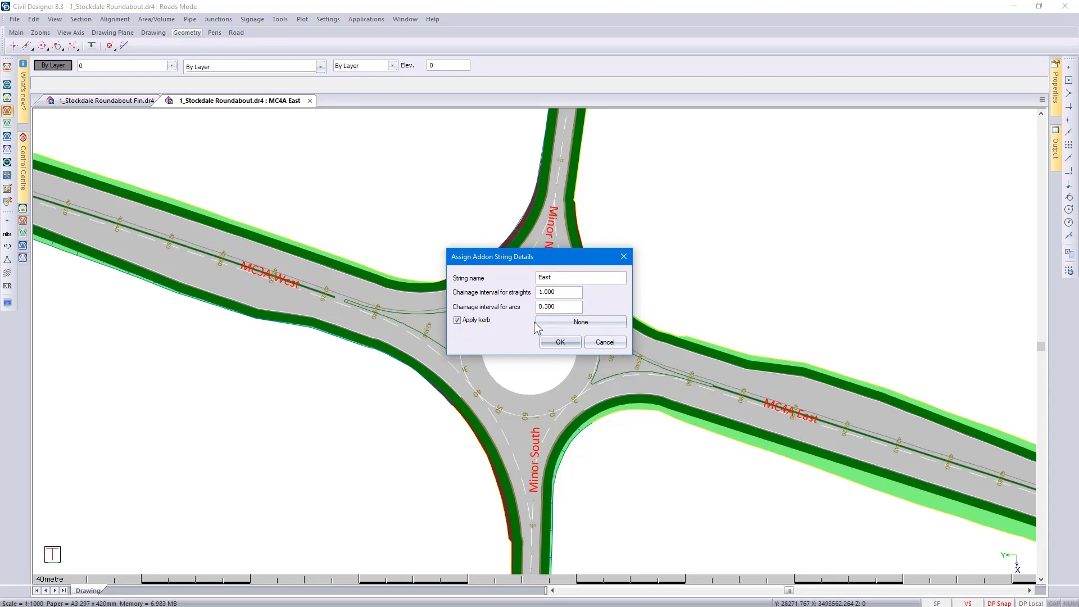
click(559, 322)
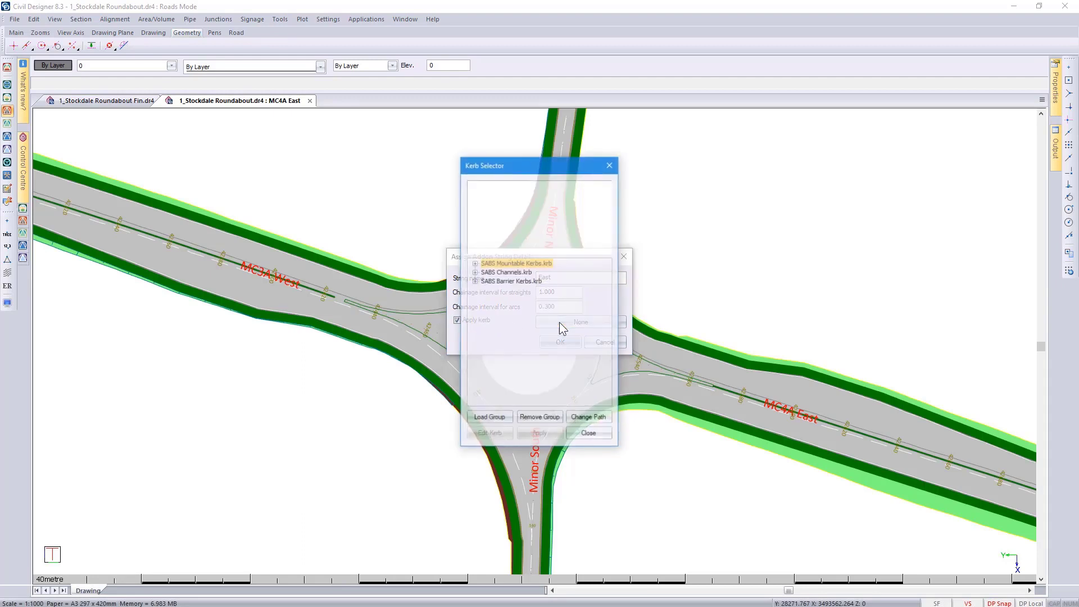
click(475, 263)
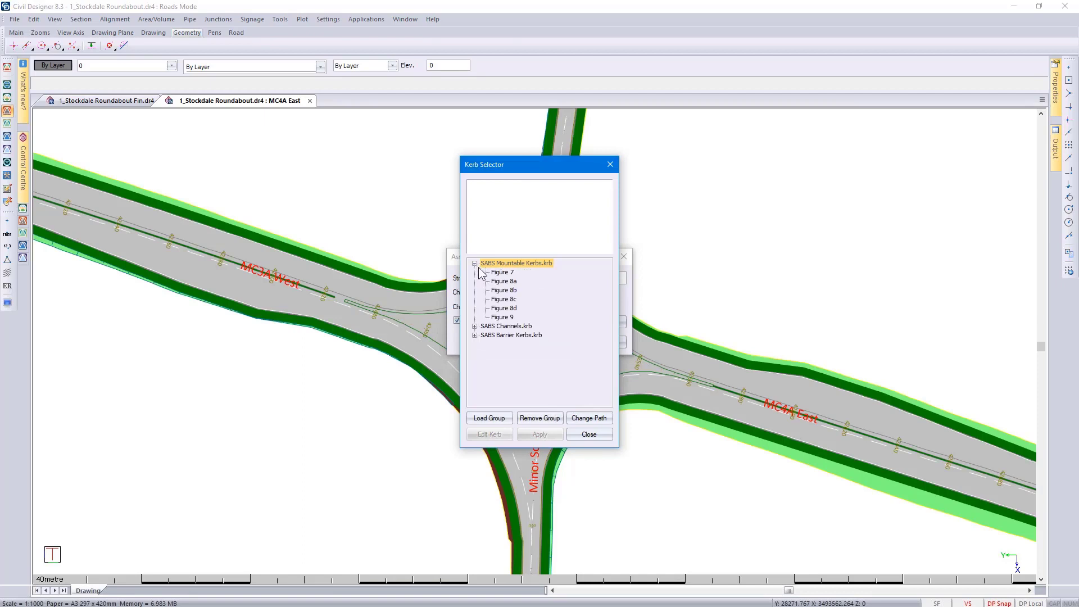
click(508, 308)
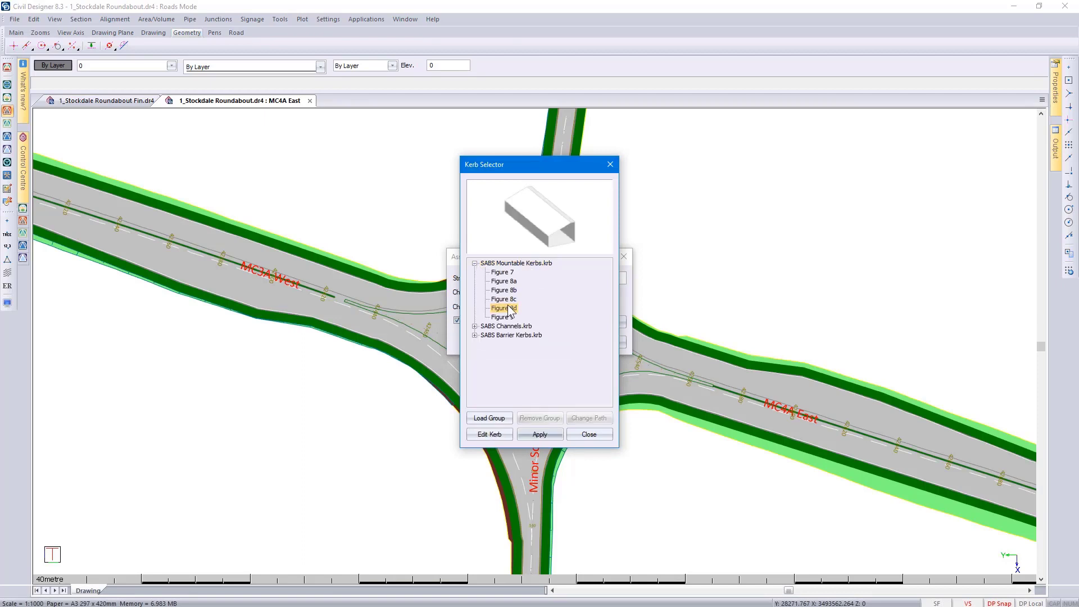
click(547, 433)
click(551, 345)
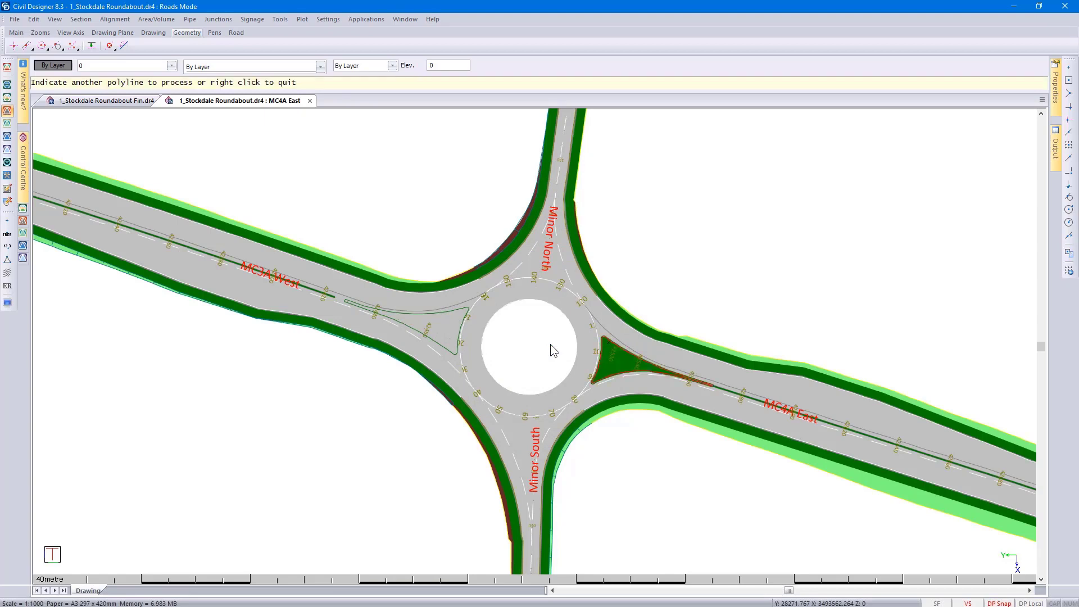
right_click(551, 344)
click(559, 352)
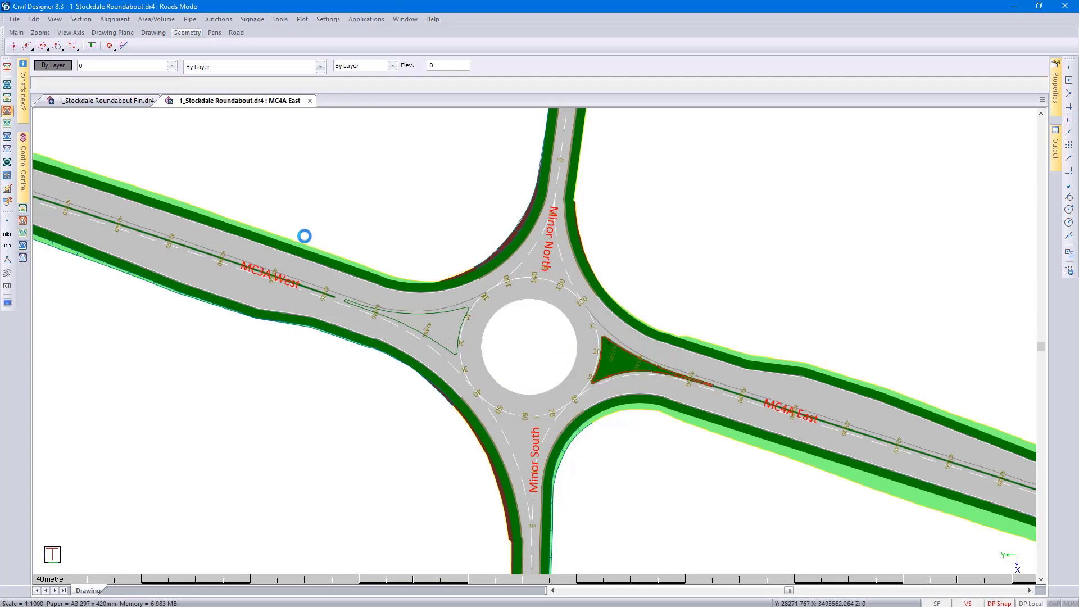
Make MC3A West current and assign its island polyline as an addon string, accepting the 1 and 0.3 chainage intervals and Figure 8d kerb.
drag(302, 232, 237, 339)
click(279, 19)
click(310, 101)
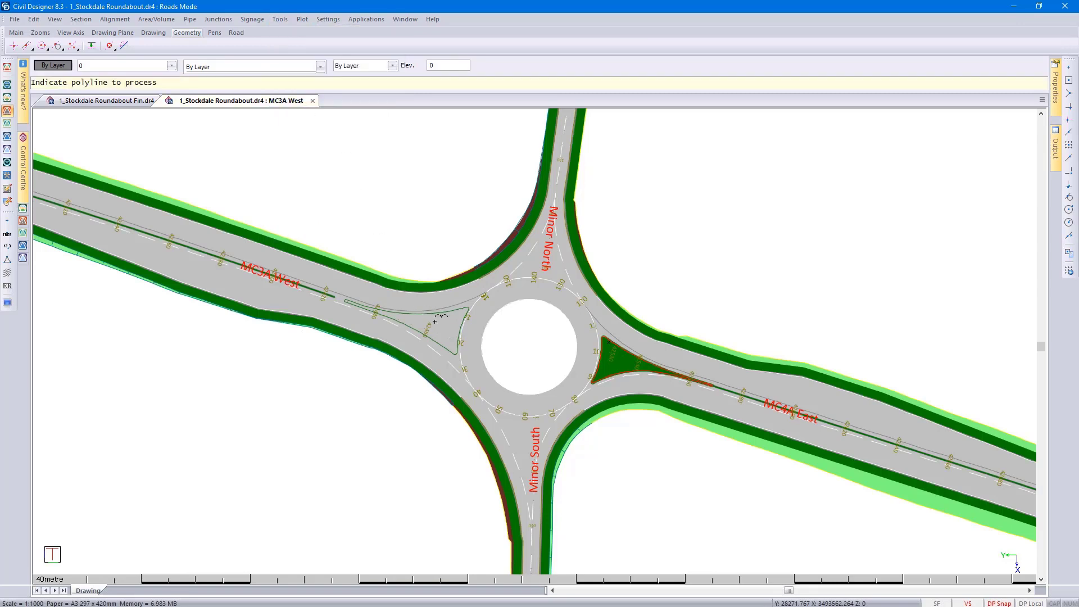
click(438, 315)
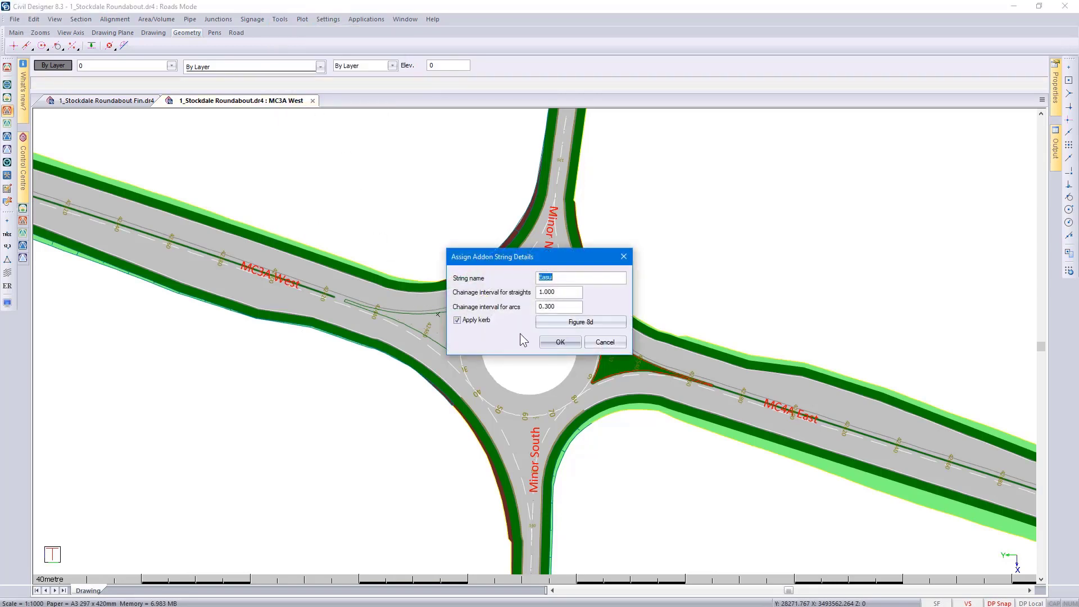
click(559, 342)
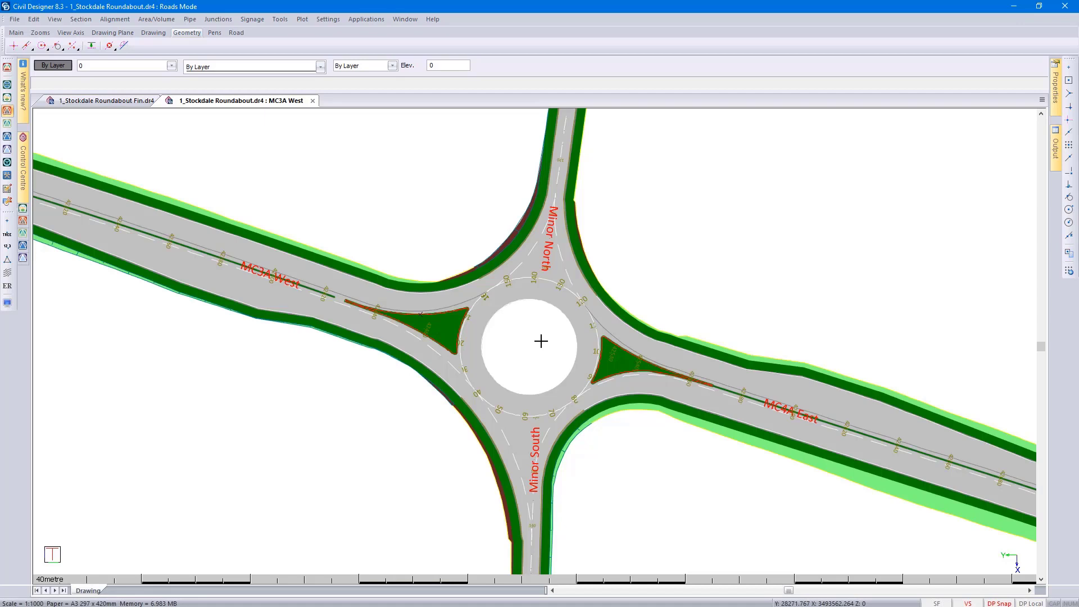
Turn on the visibility of the 1_Water Feature, 1_Water and 1_Road Furniture layers from the Water Feature filter.
click(144, 67)
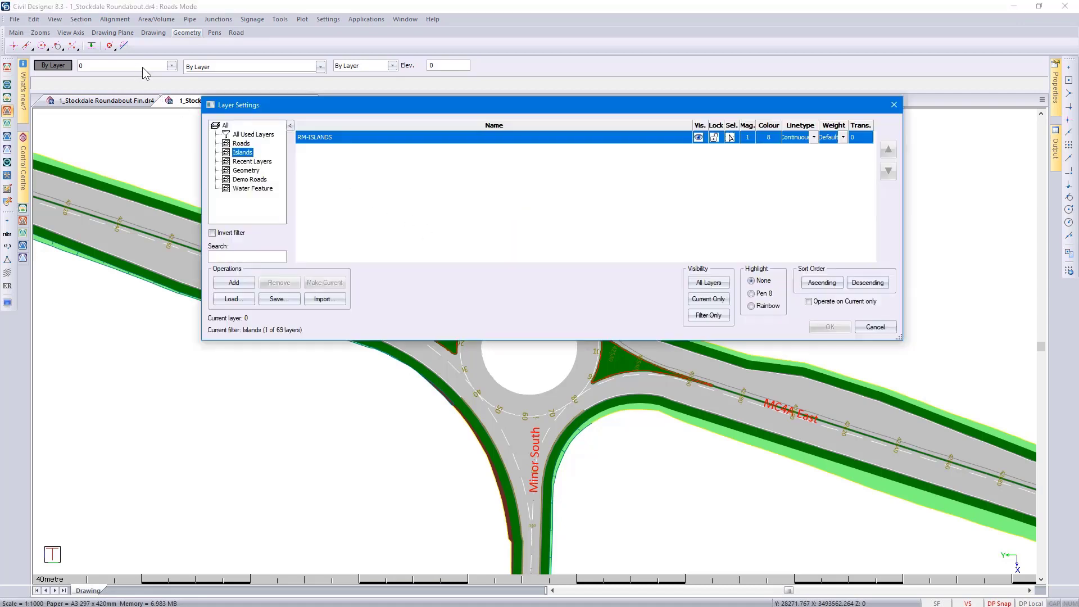
click(252, 189)
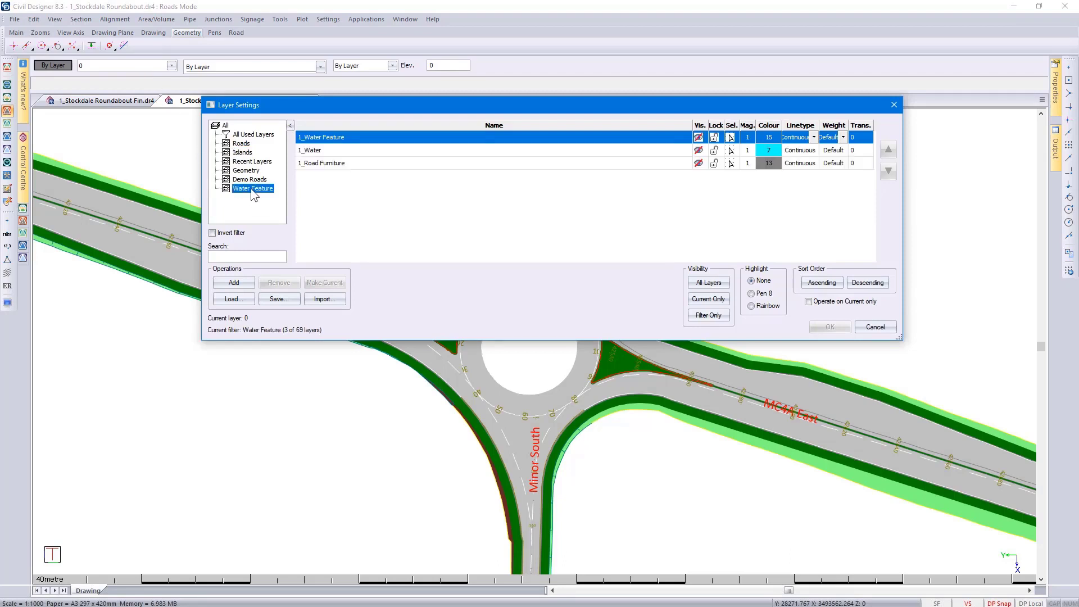
click(700, 129)
click(830, 328)
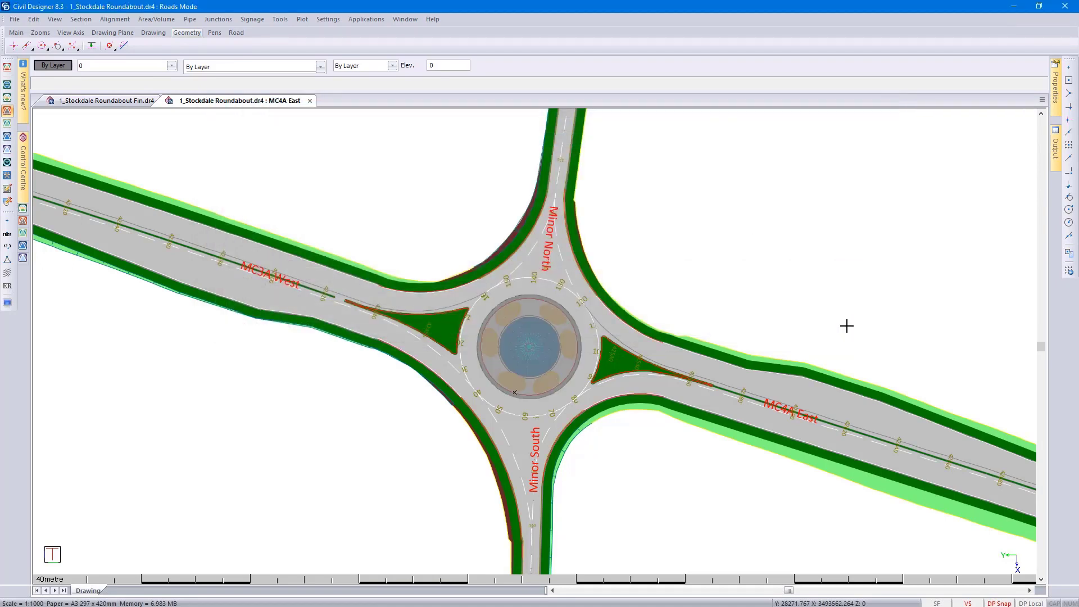
Open the roundabout in Render View, tilt it to a 3D view and circle around the central water feature.
right_click(528, 345)
click(549, 402)
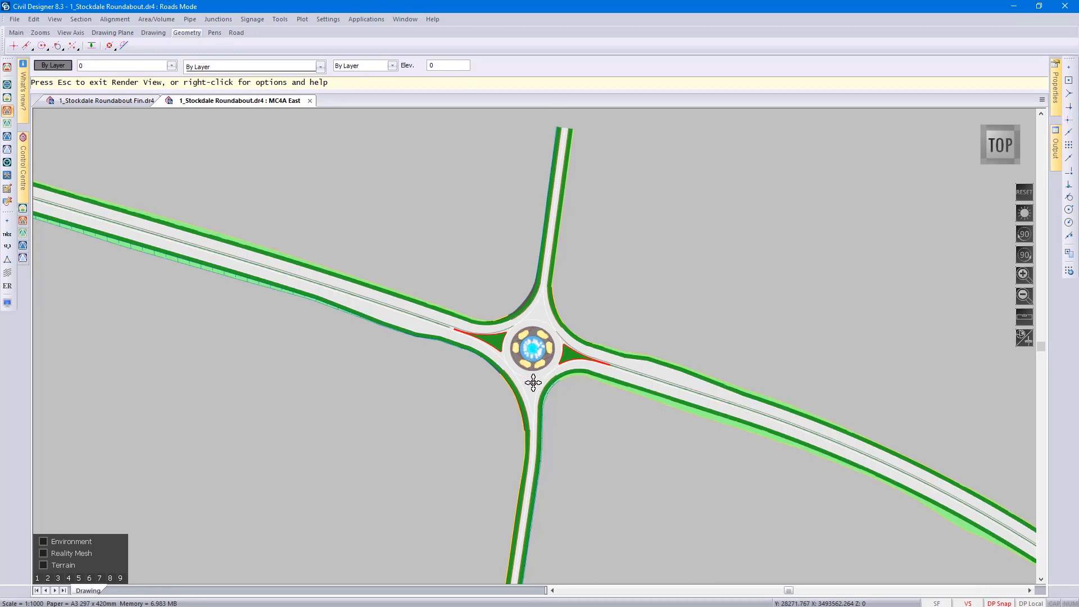
drag(532, 378, 204, 144)
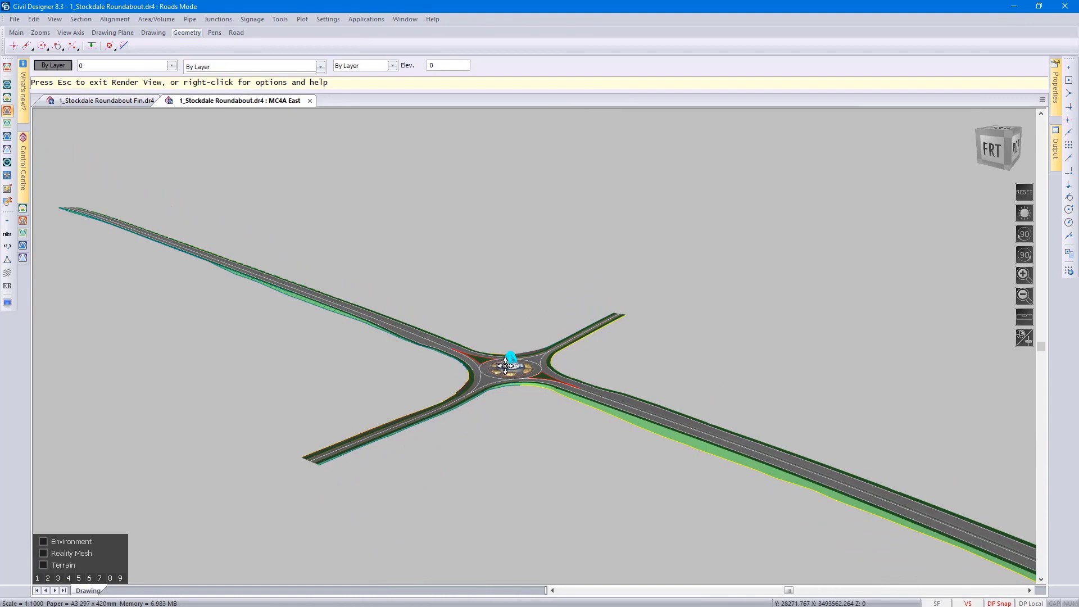
scroll(506, 365, up, 3)
scroll(531, 360, up, 3)
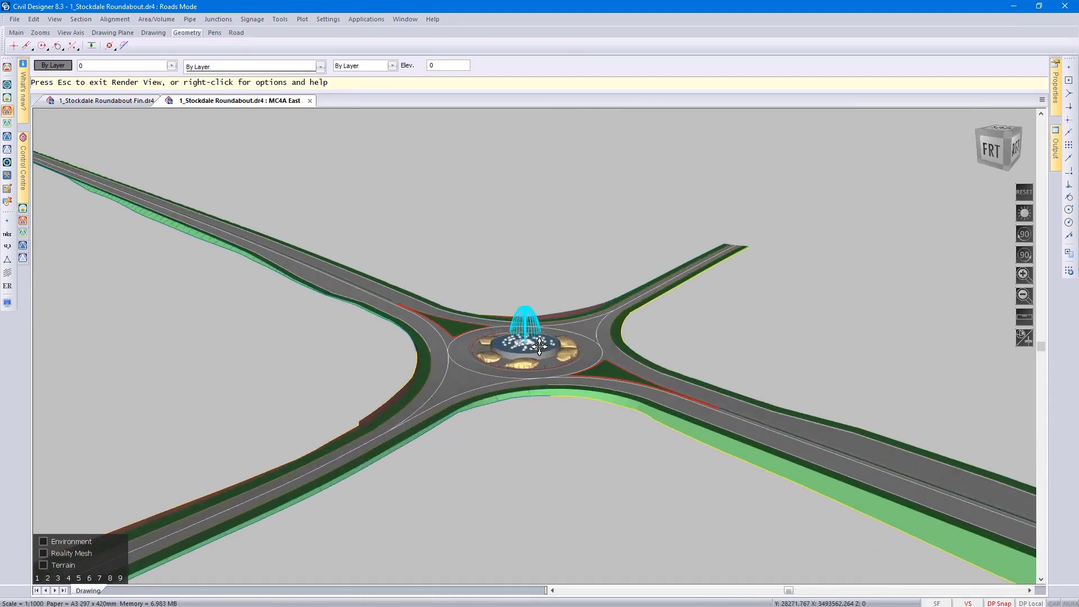
drag(524, 377, 532, 498)
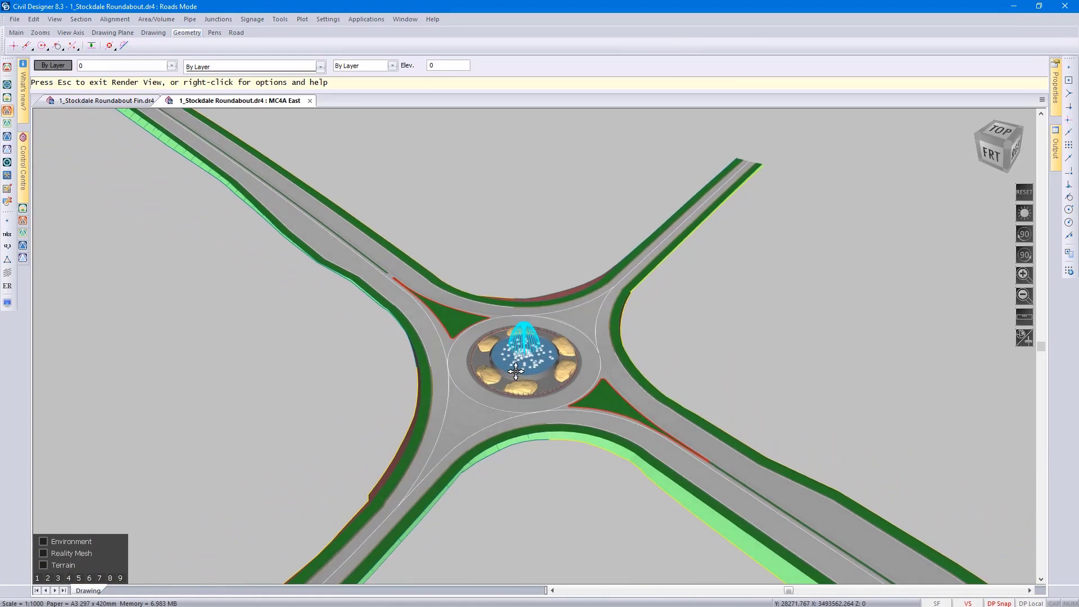
right_click(525, 354)
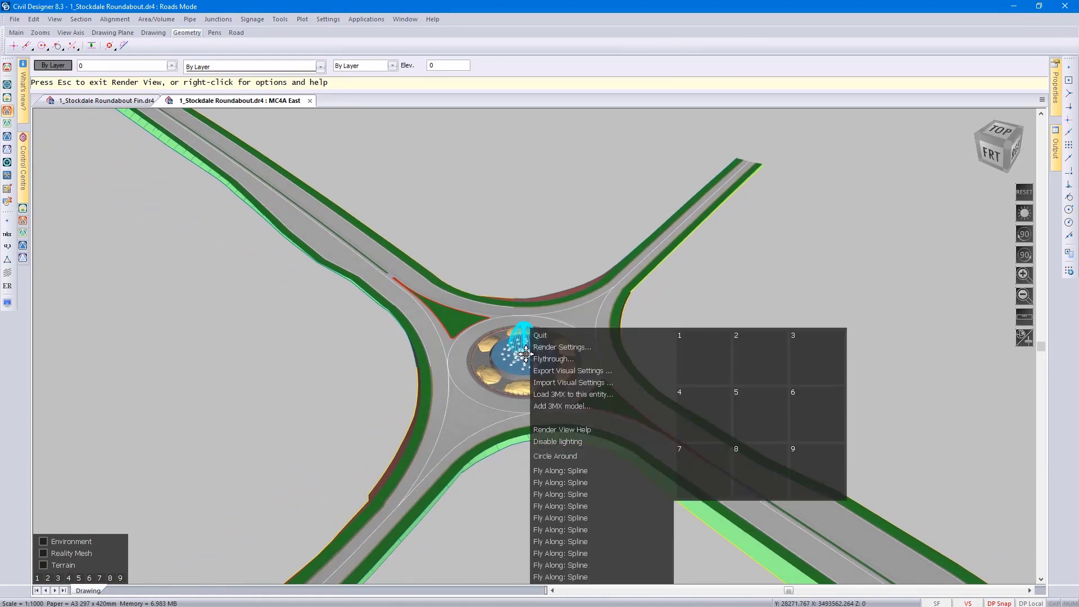
click(559, 455)
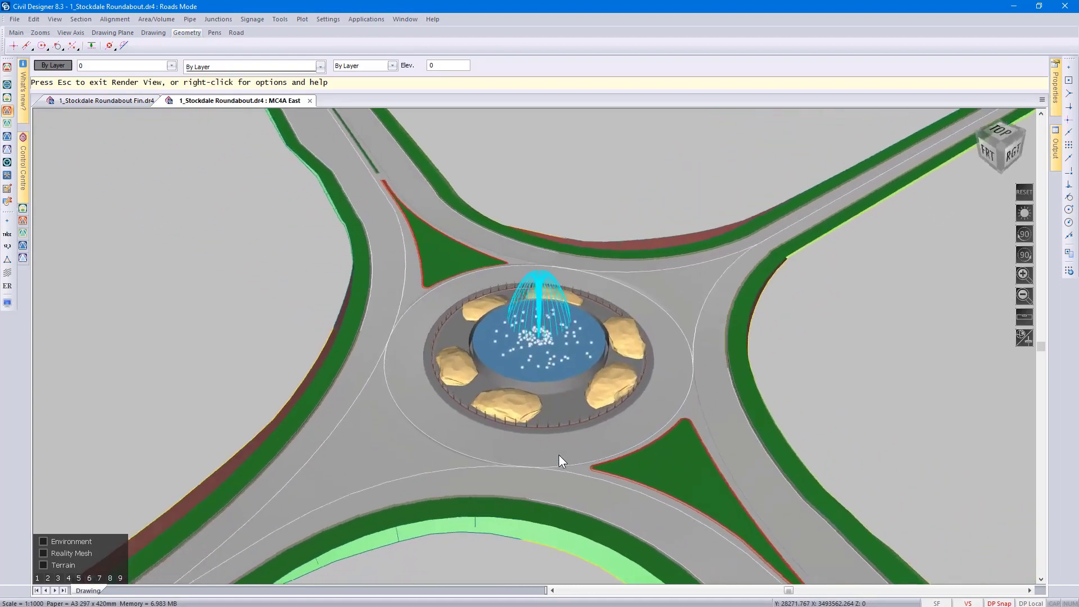